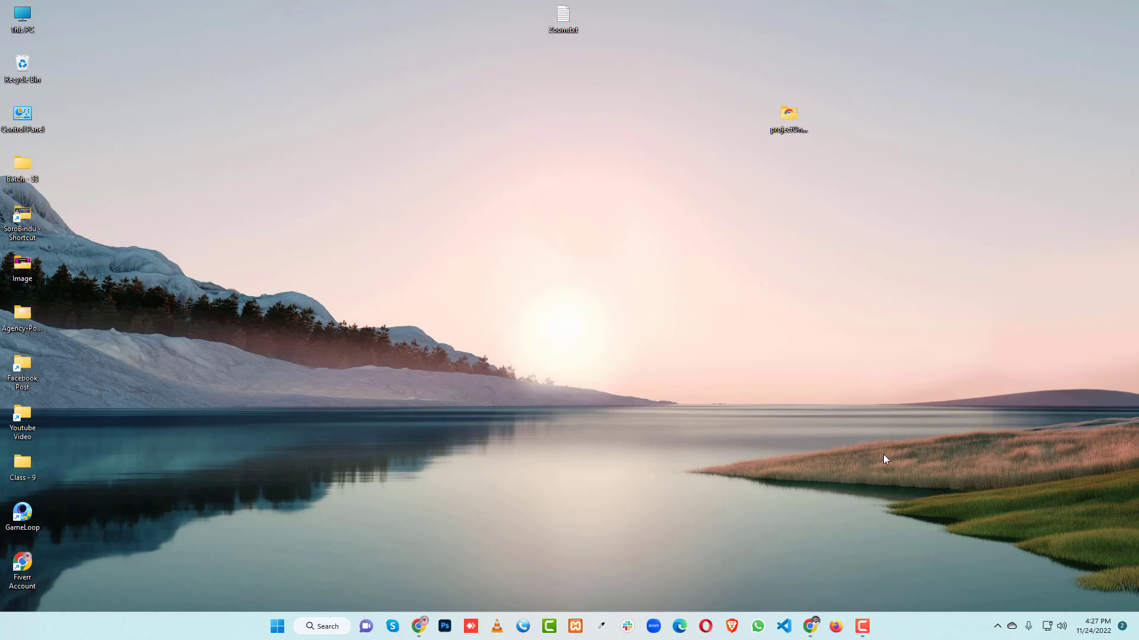
Step: Bring the Chrome window with the 'Github Account Create And Manual File Upload' notes to the front
left_click(810, 626)
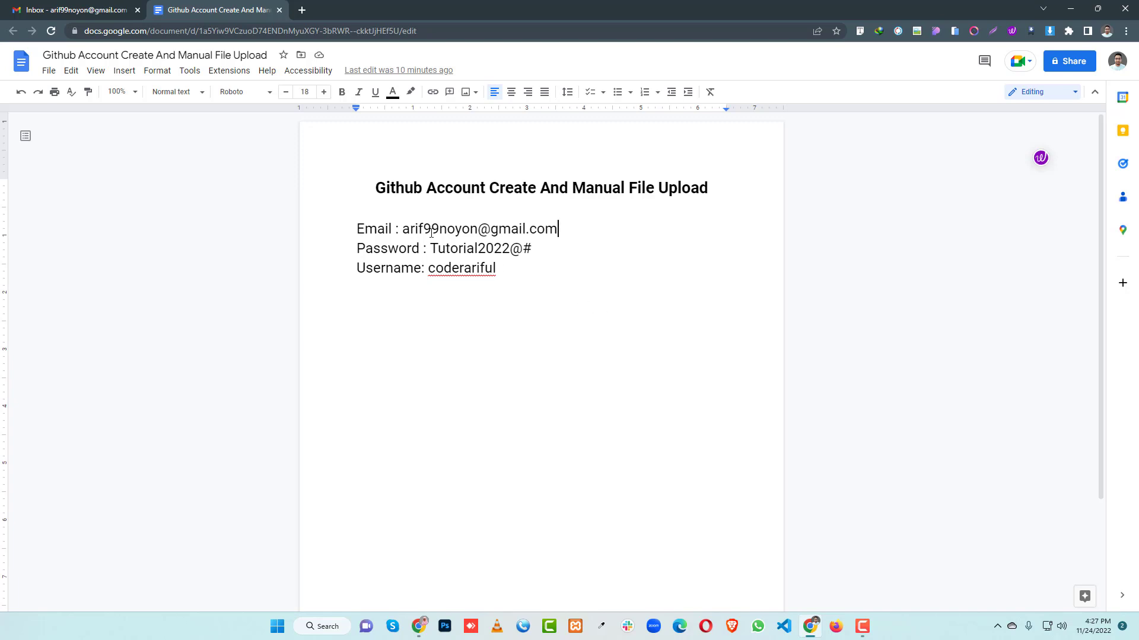
left_click_drag(403, 228, 556, 229)
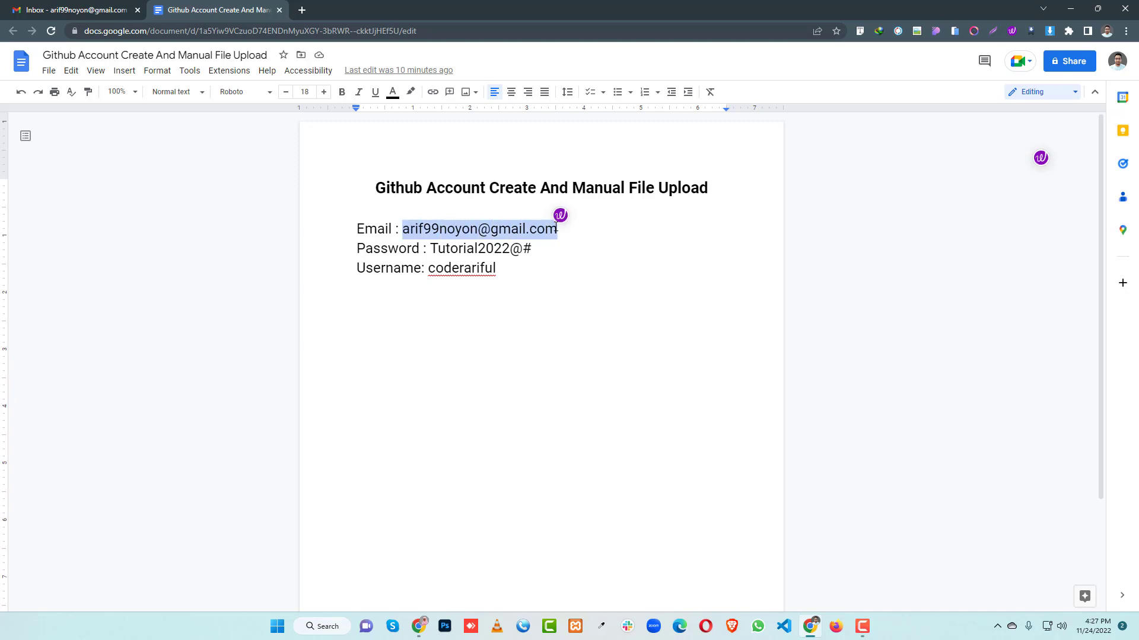
left_click(573, 237)
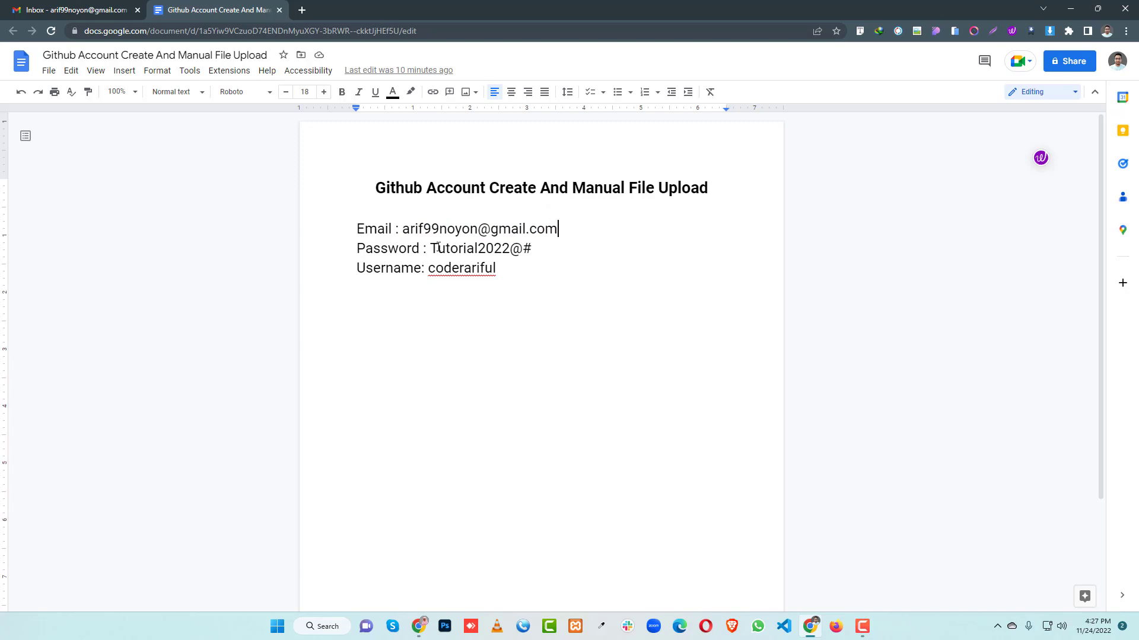
left_click_drag(431, 248, 429, 271)
left_click(511, 266)
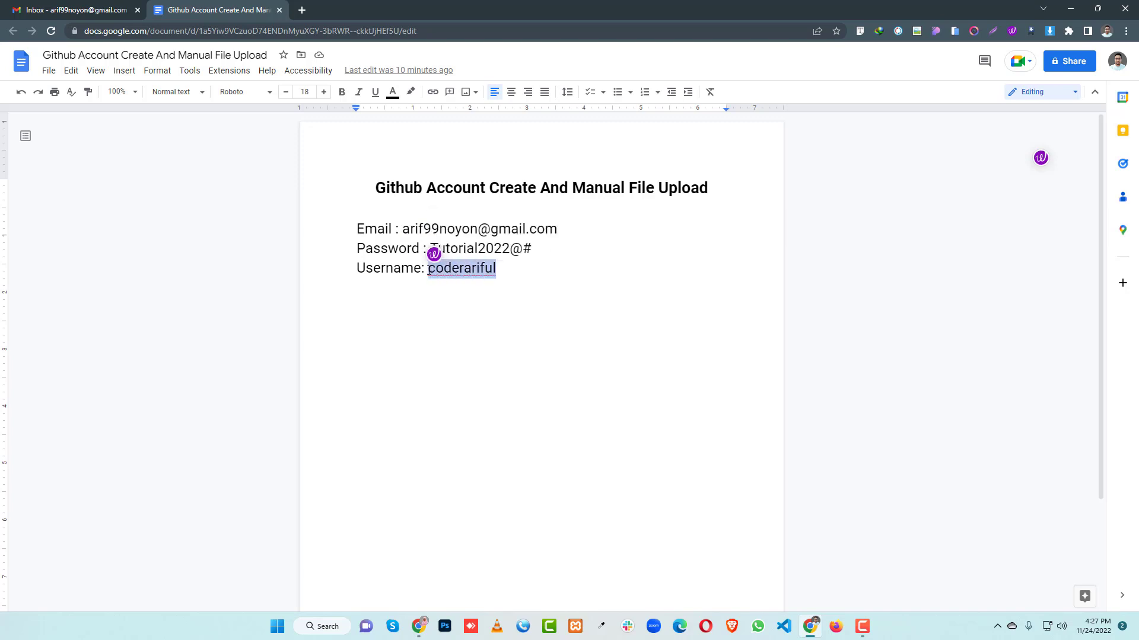
left_click(552, 270)
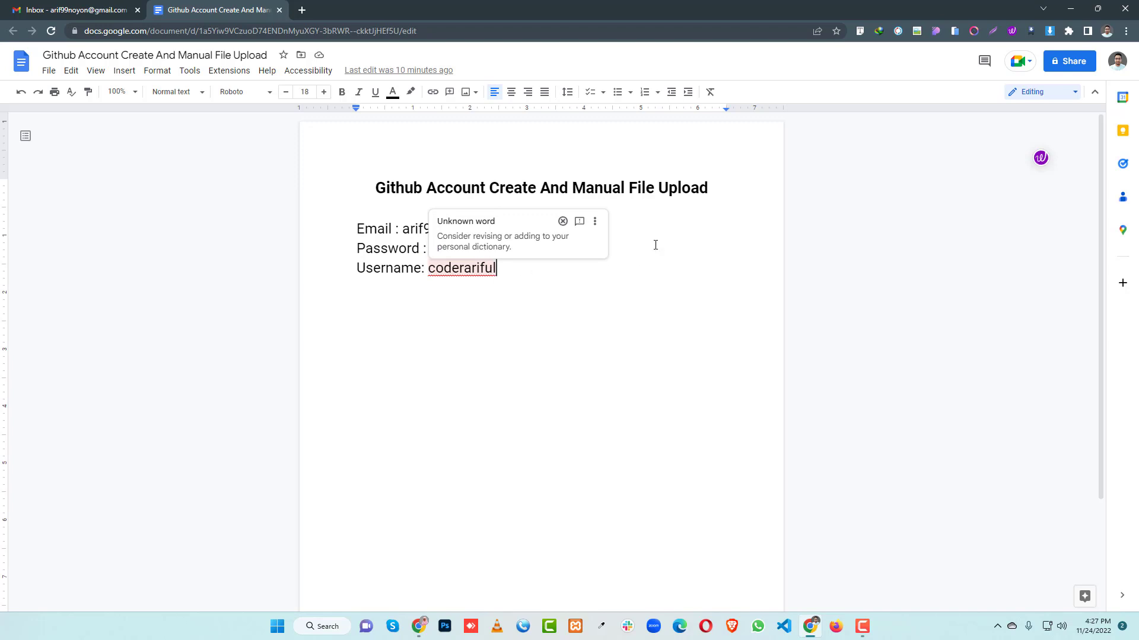
left_click(348, 229)
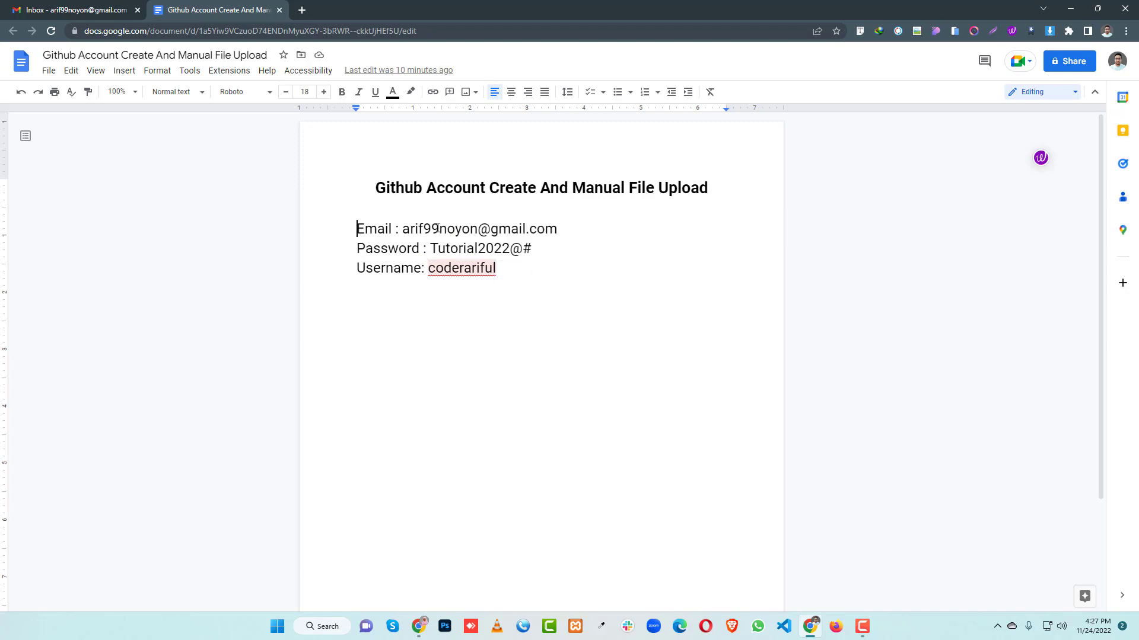
left_click_drag(401, 228, 557, 230)
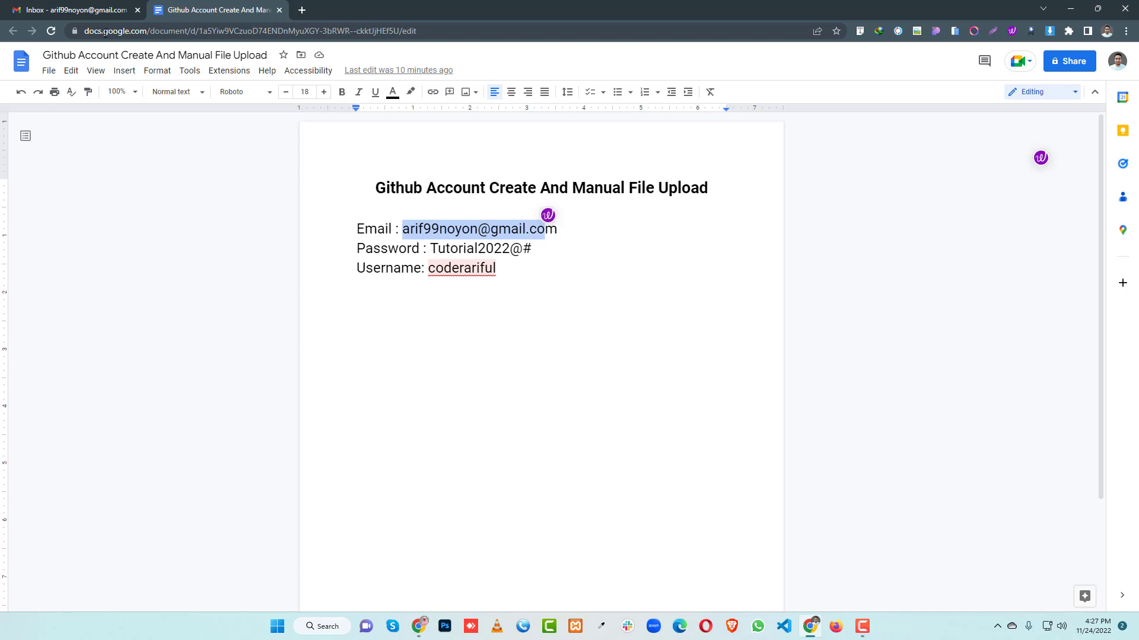
left_click(83, 10)
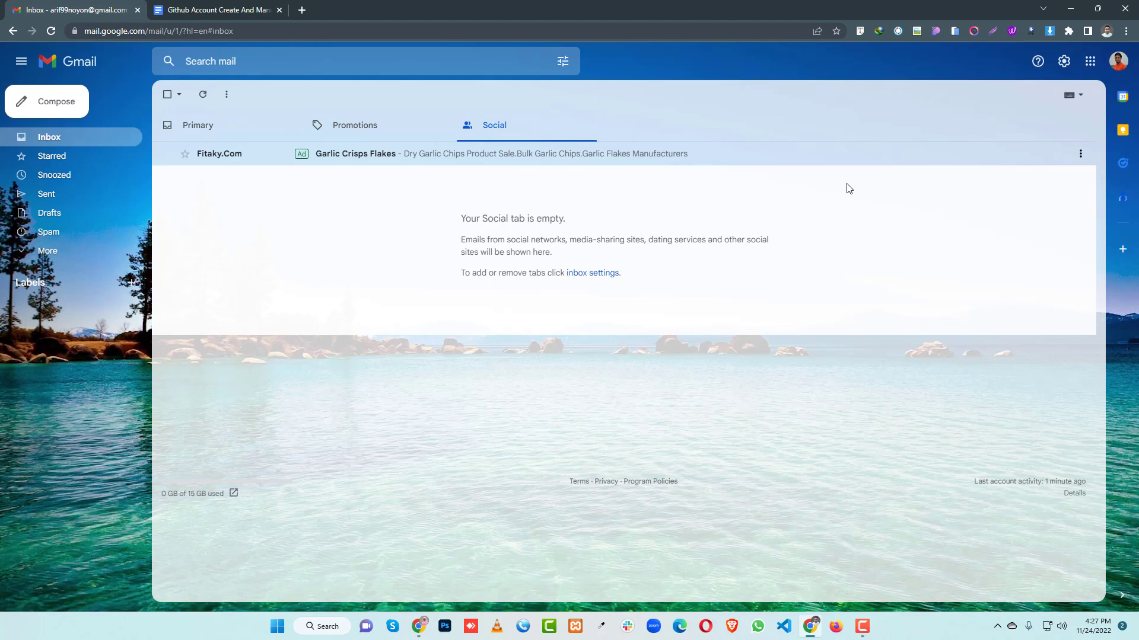
left_click(223, 8)
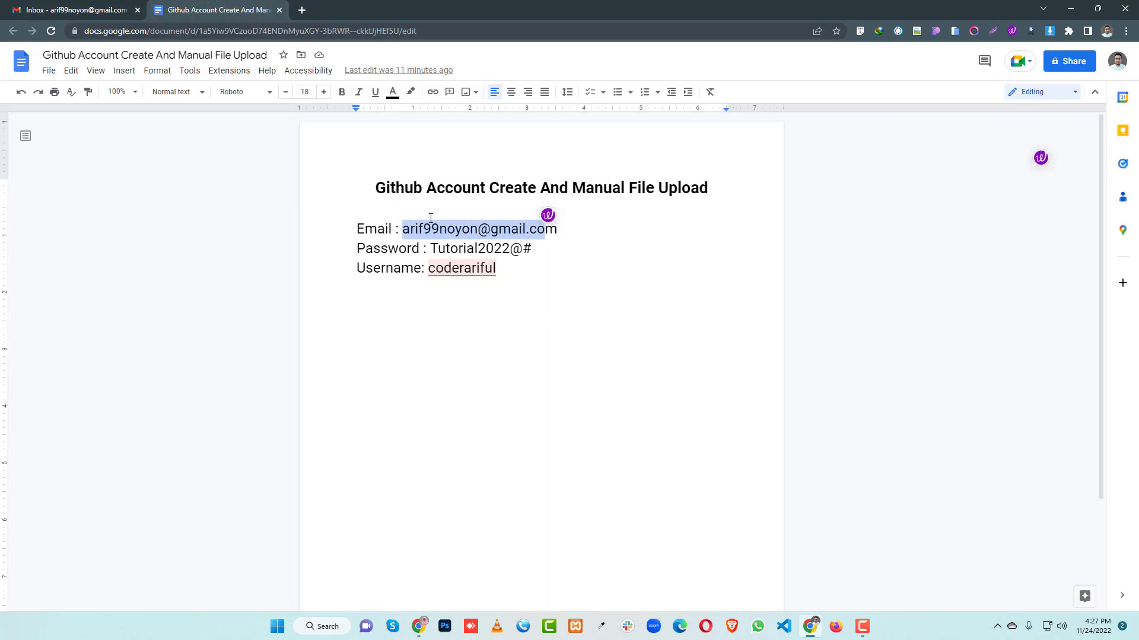
left_click(406, 227)
left_click_drag(407, 228, 558, 229)
mouse_move(432, 250)
left_mouse_down()
mouse_move(532, 233)
mouse_move(431, 249)
left_mouse_up()
left_click(539, 254)
left_click(519, 272)
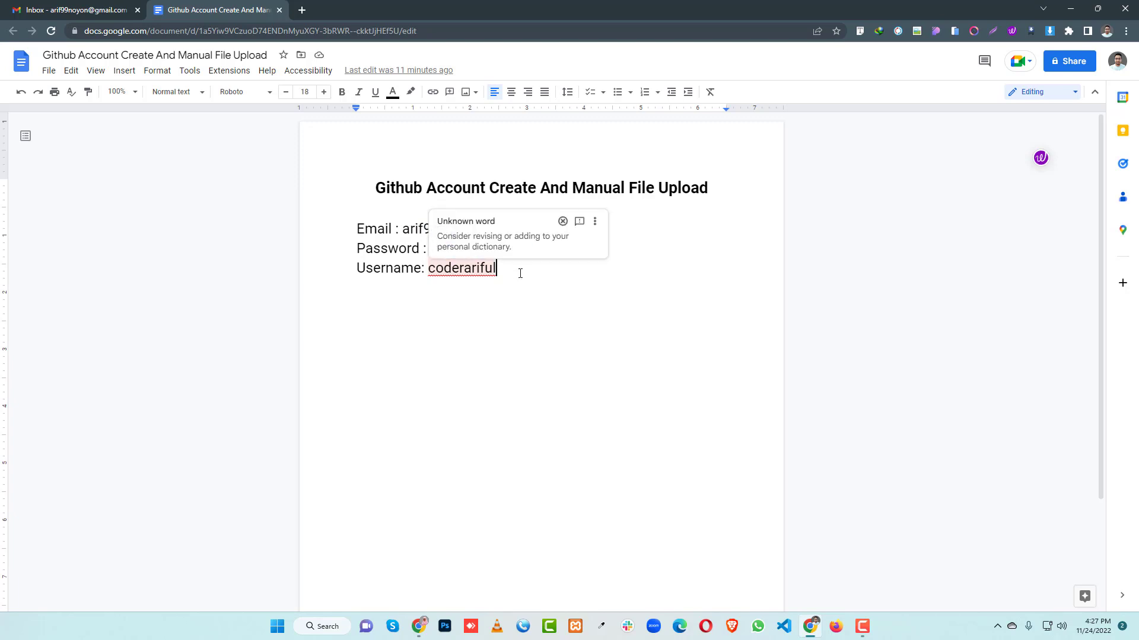
left_click_drag(497, 269, 433, 268)
left_click(514, 269)
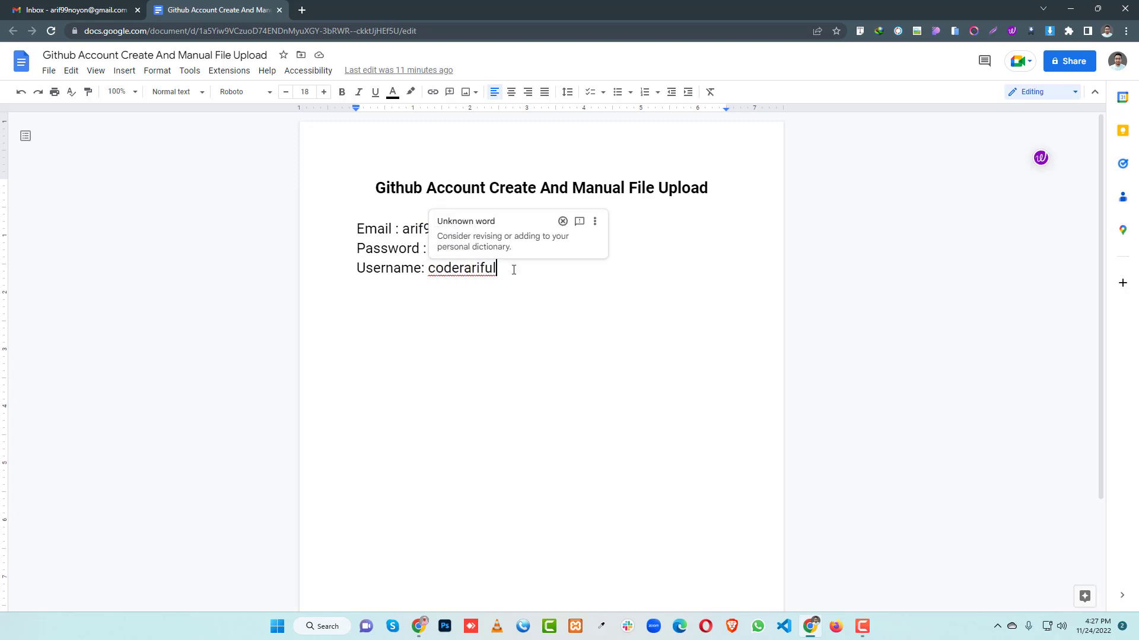
Step: Go to github.com in a new browser tab
left_click(307, 12)
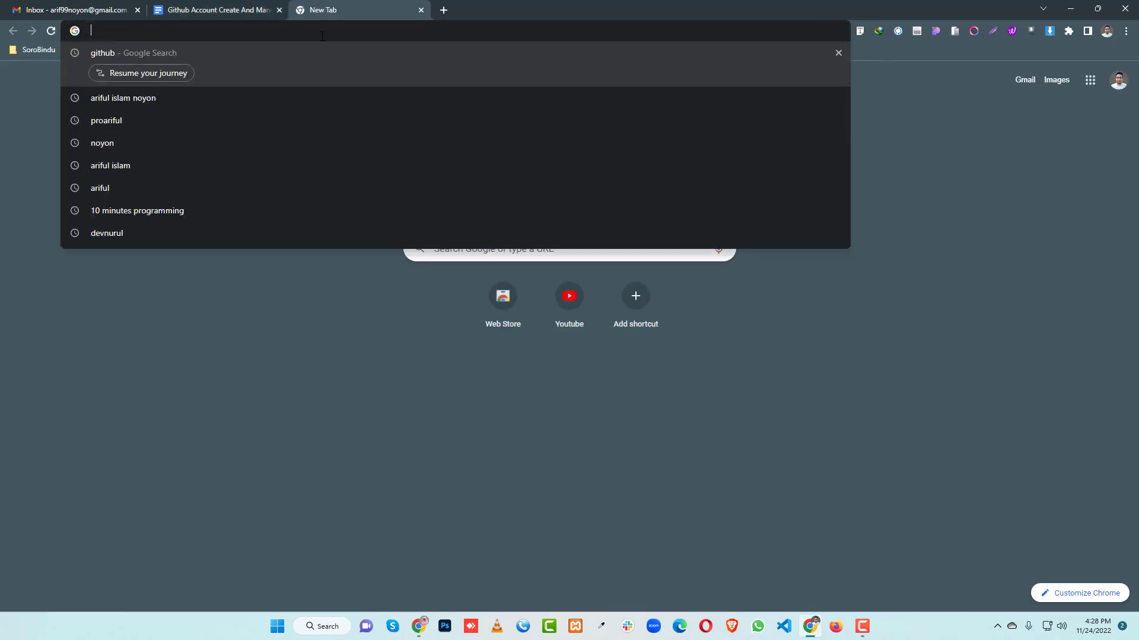
type("githy")
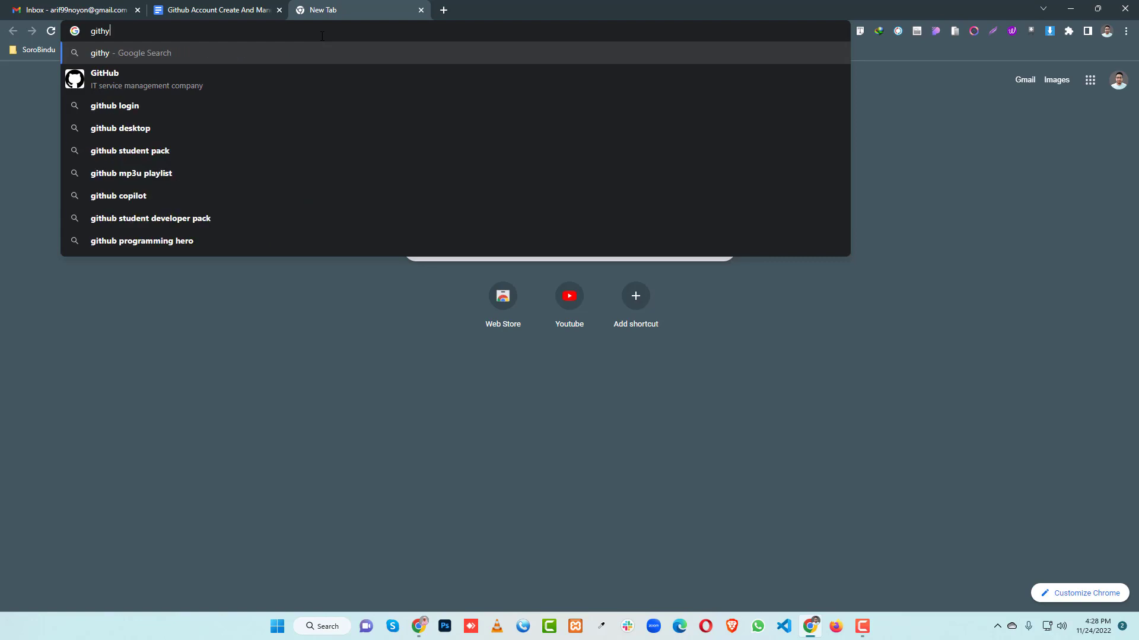
key("BackSpace")
type("u")
key("Return")
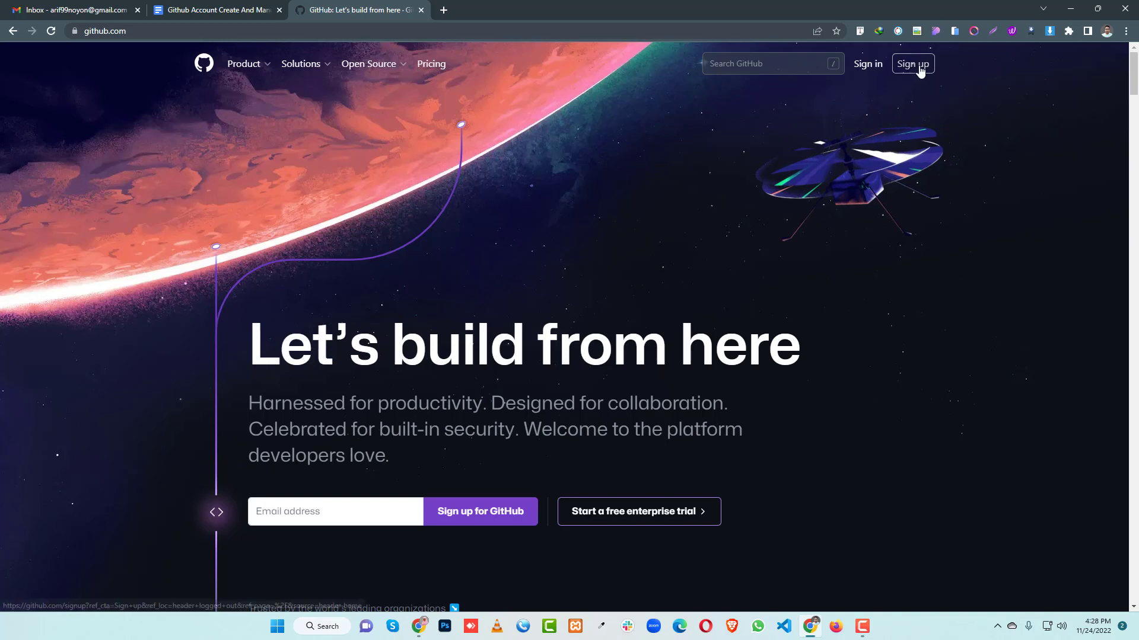
Step: Look at the Sign in page, then go back and open Sign up
left_click(866, 68)
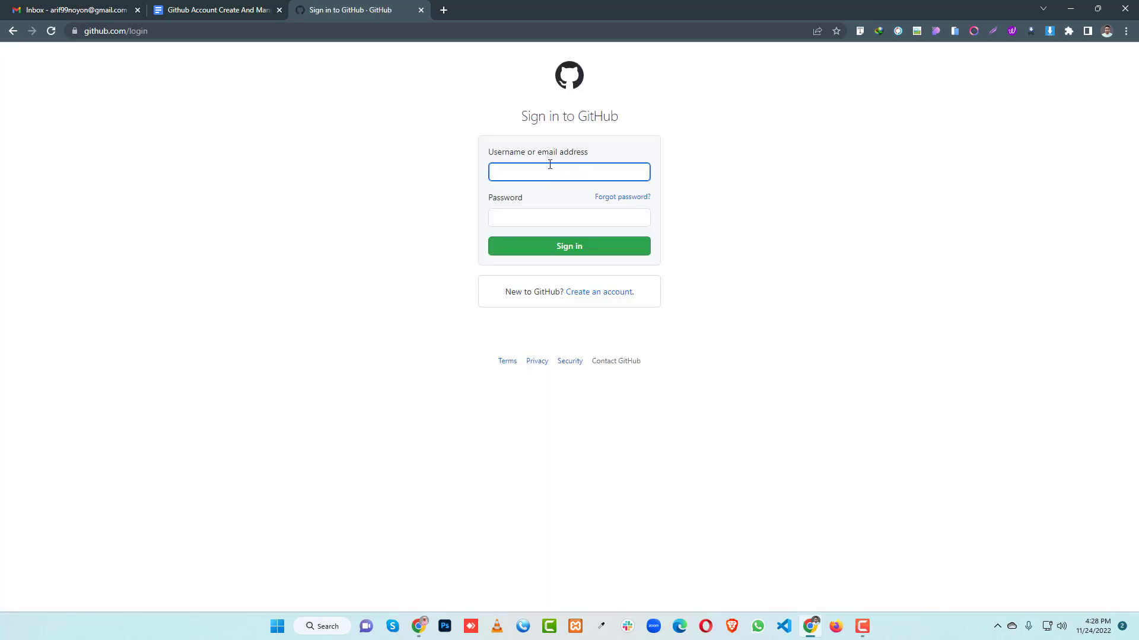
left_click(554, 217)
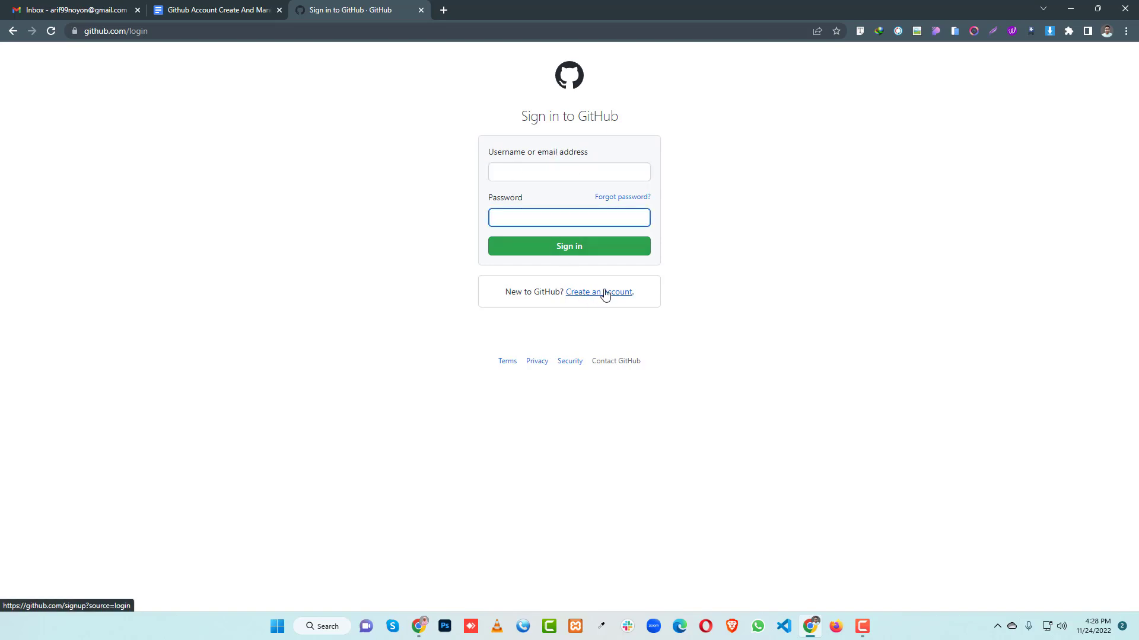
left_click(13, 31)
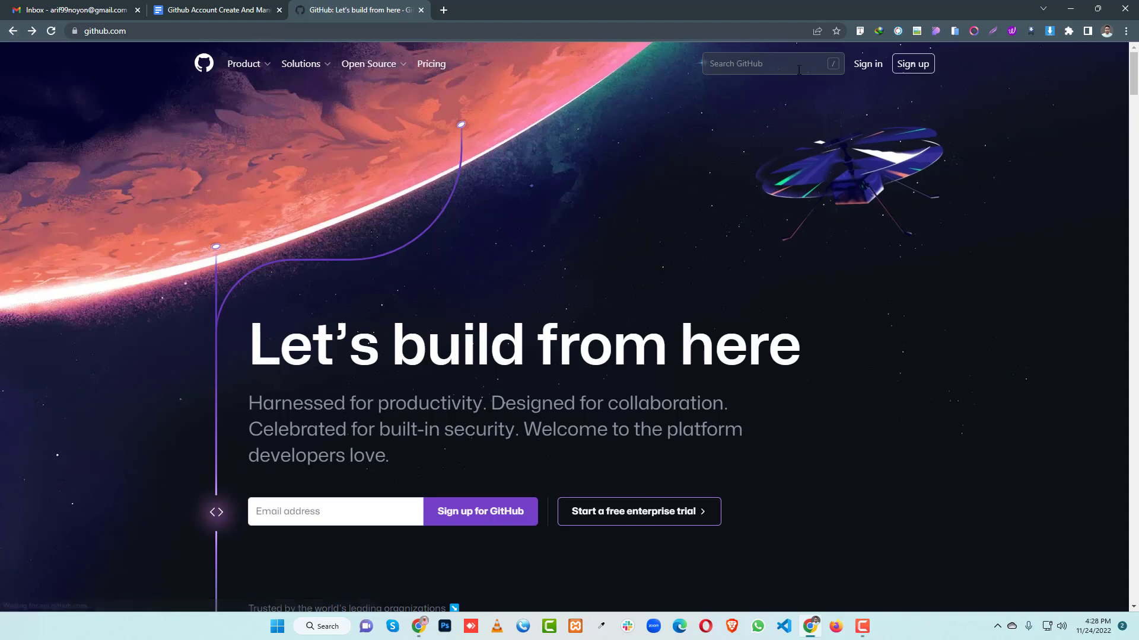
left_click(912, 69)
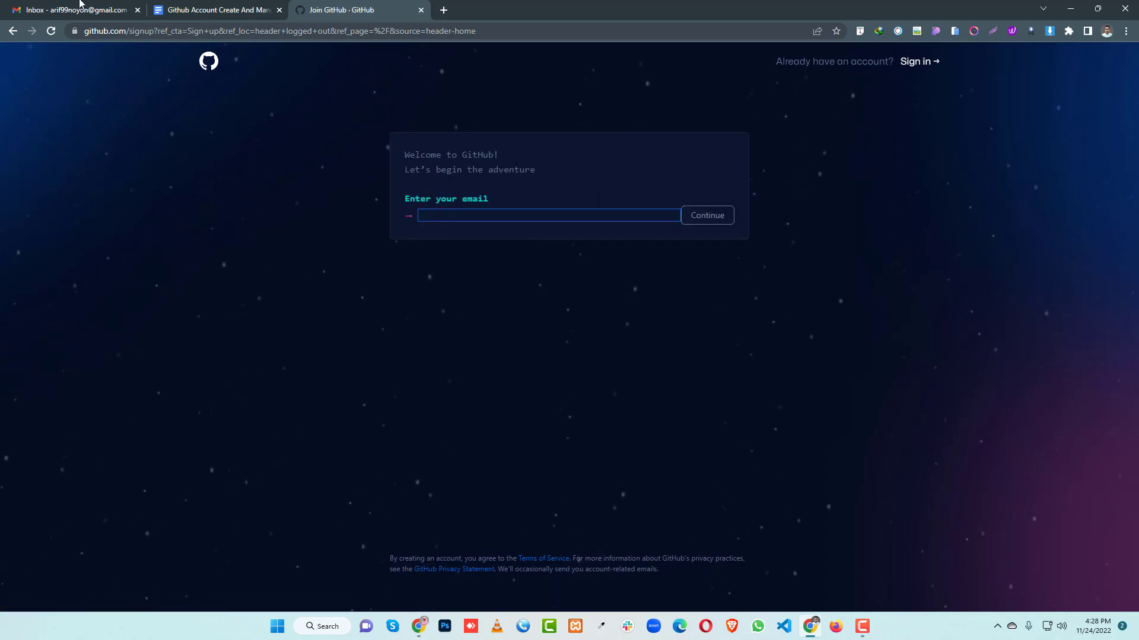
Step: Copy the email address from the notes into the sign-up form and continue
left_click(196, 8)
left_click_drag(403, 229, 556, 229)
key("ctrl+c")
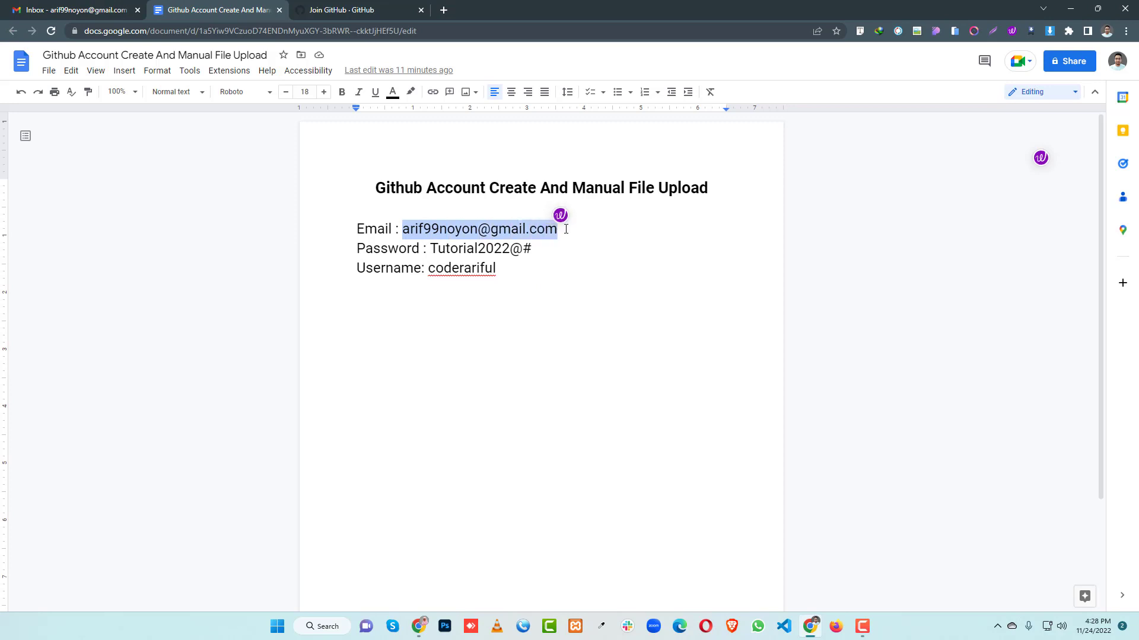
left_click(325, 10)
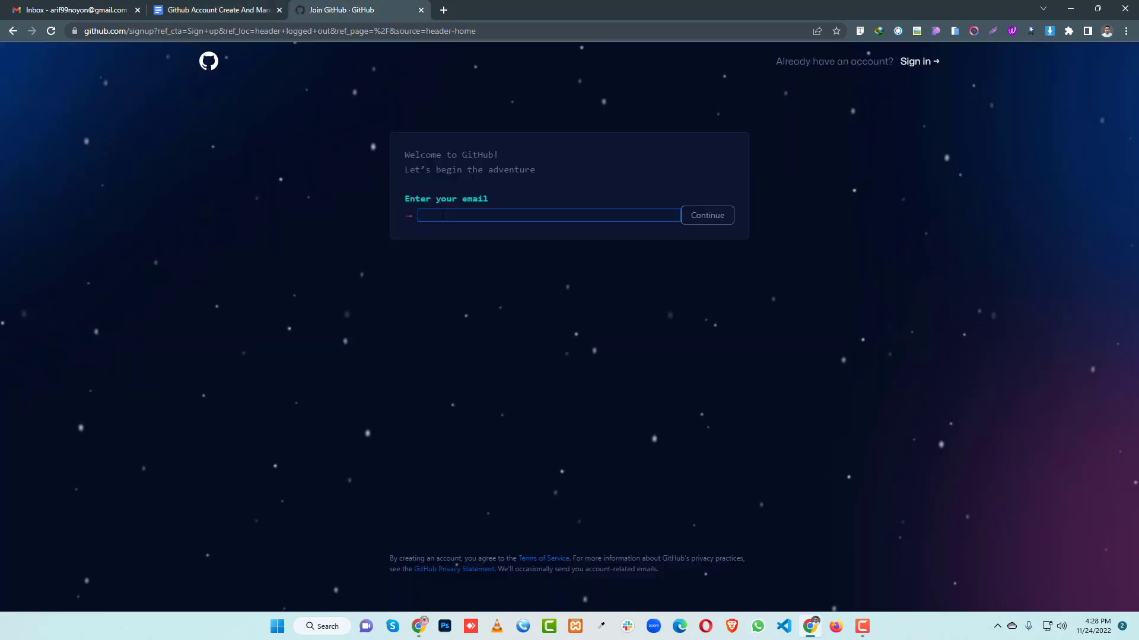
key("ctrl+v")
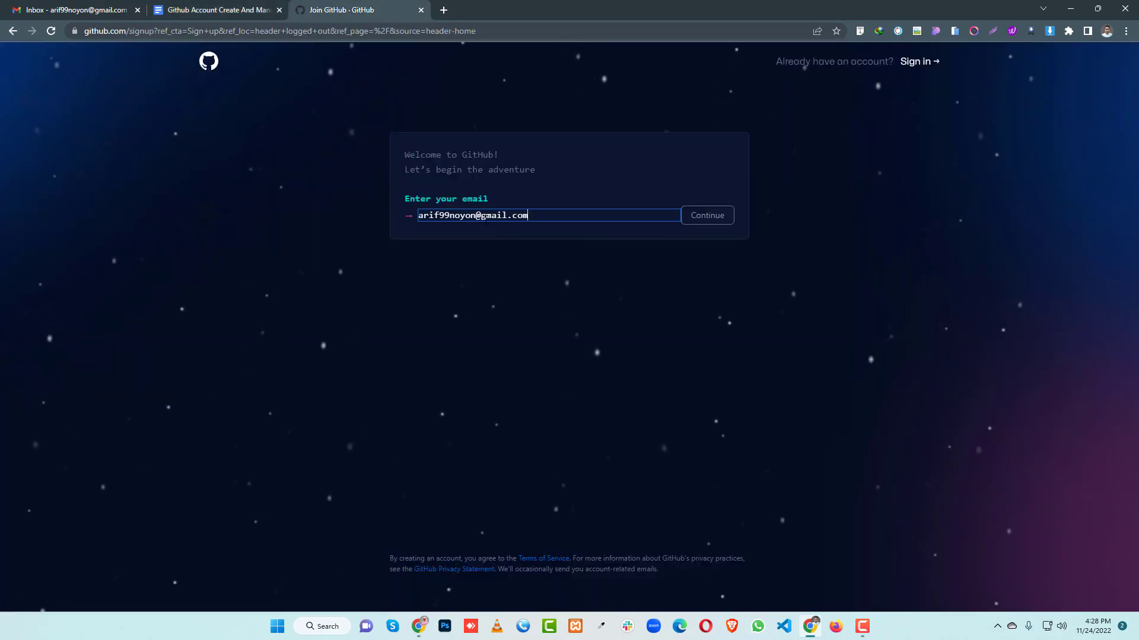
left_click(717, 217)
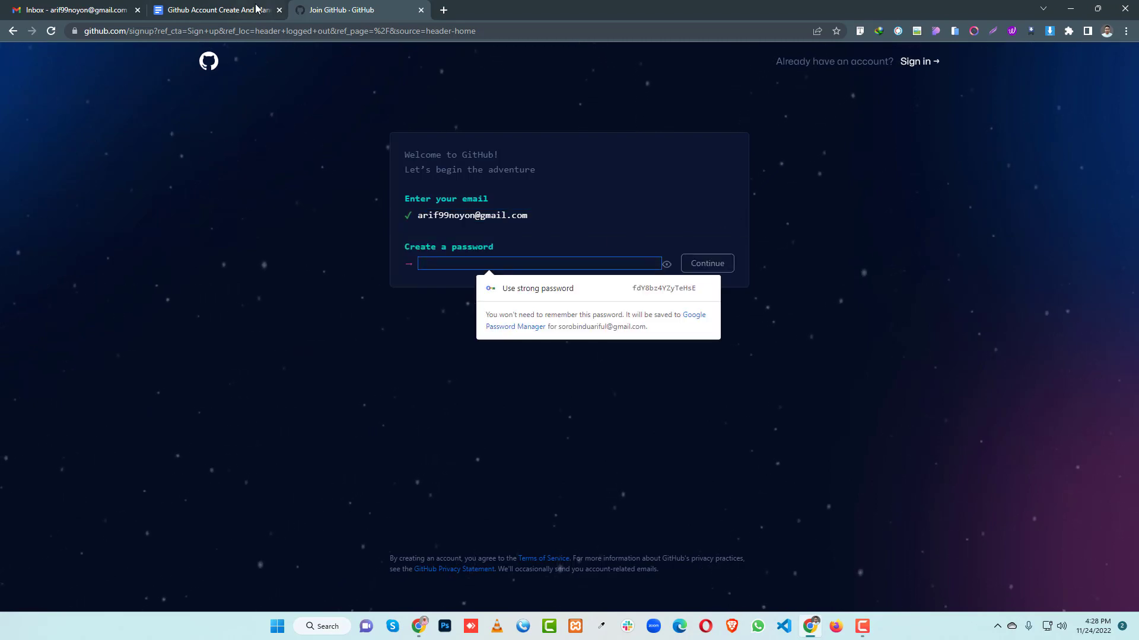
Step: Copy the password from the notes into the password field and continue
left_click(220, 9)
left_click(574, 244)
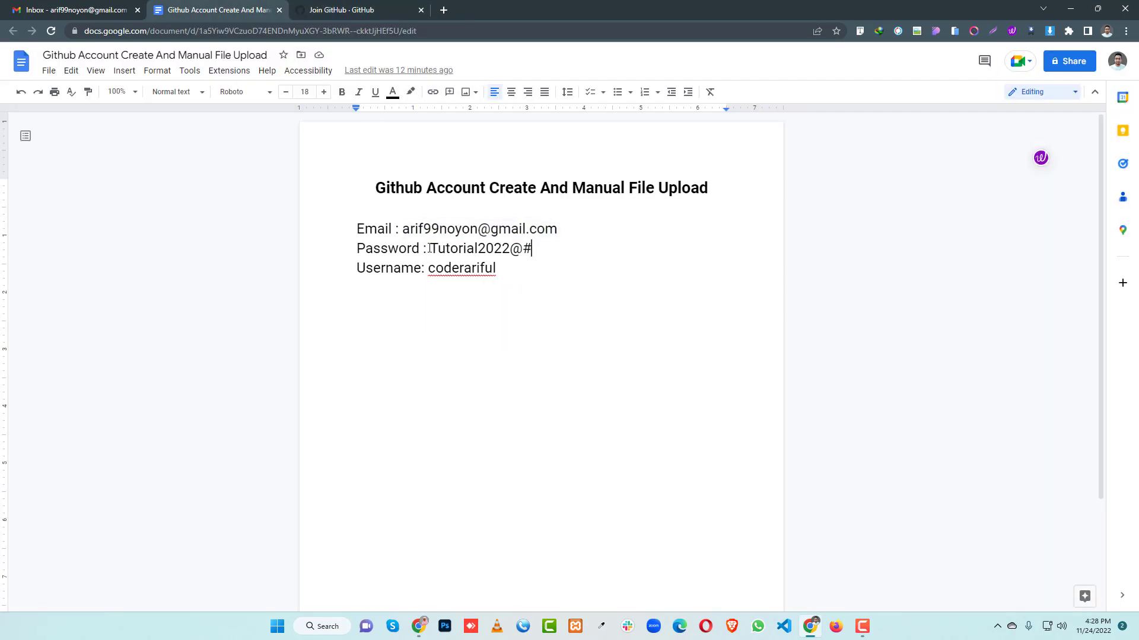
left_click_drag(429, 248, 531, 248)
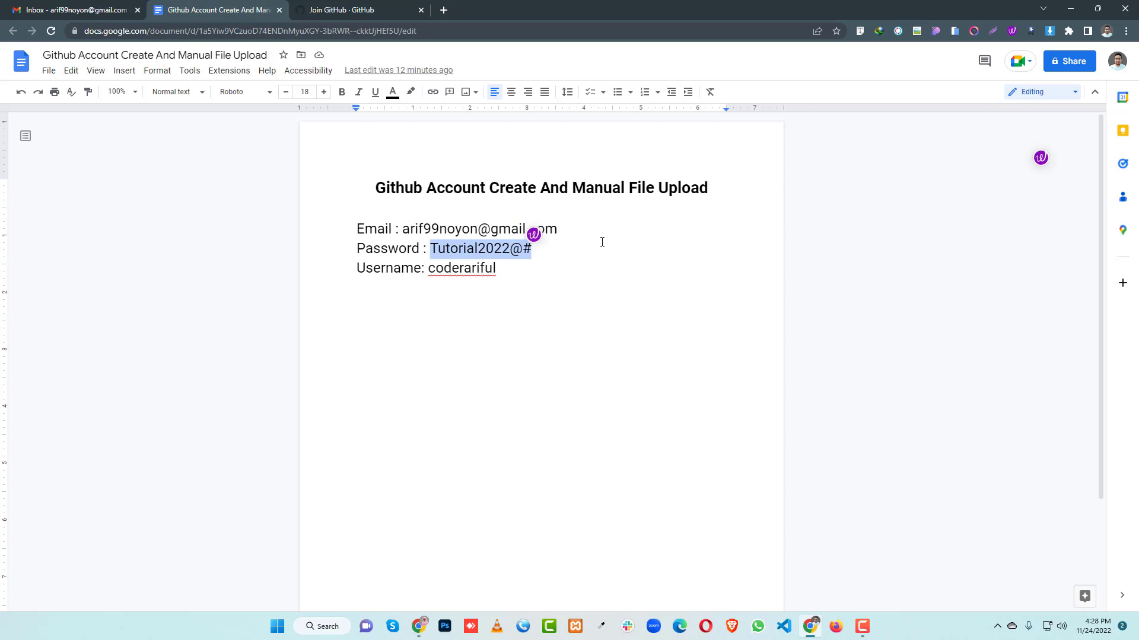
left_click(341, 10)
left_click(432, 255)
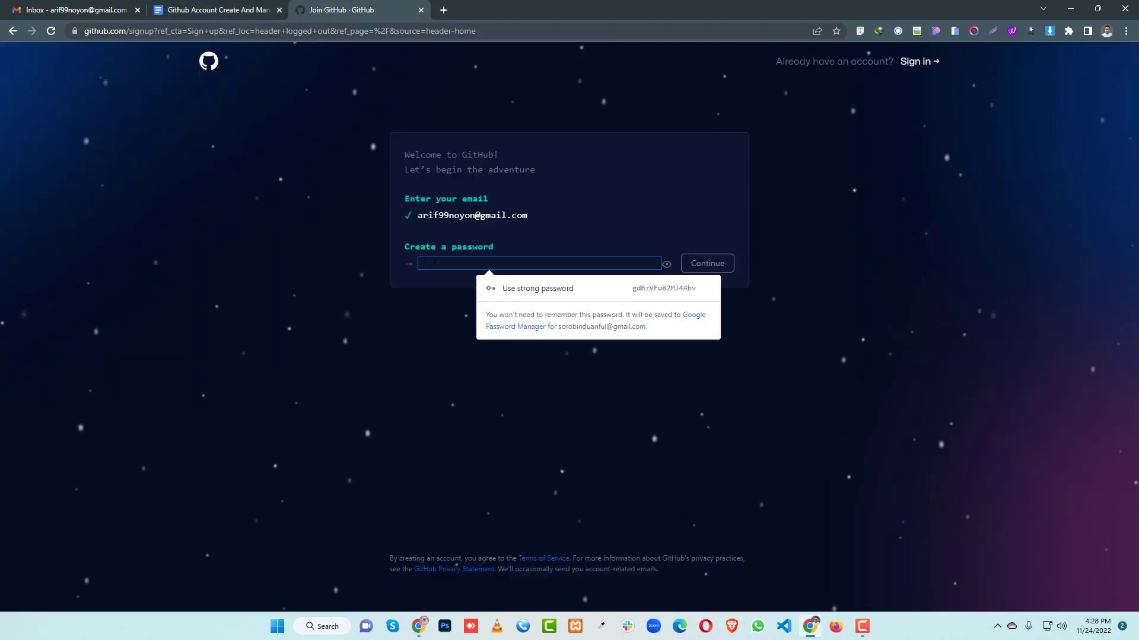
key("ctrl+v")
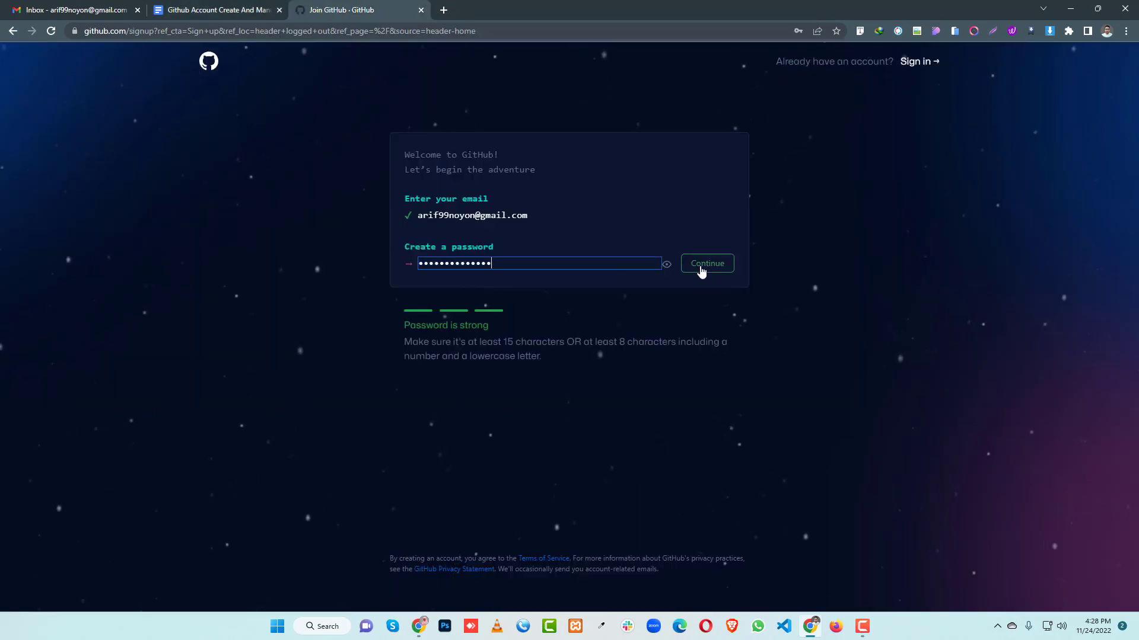
left_click(701, 268)
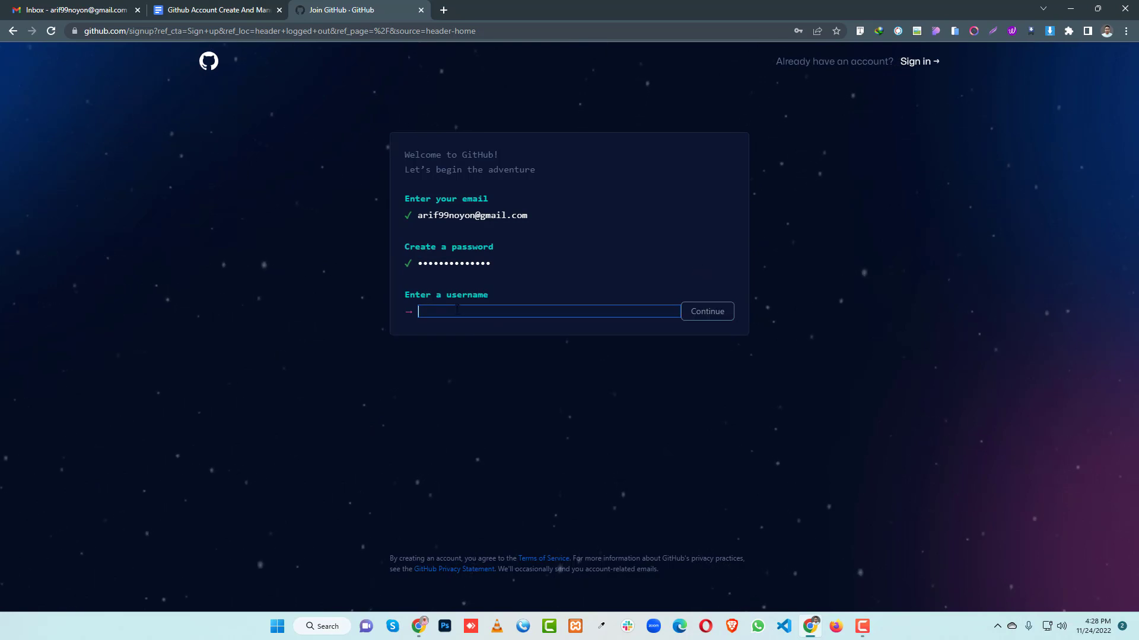
Step: Copy the username from the notes into the username field and continue
left_click(160, 9)
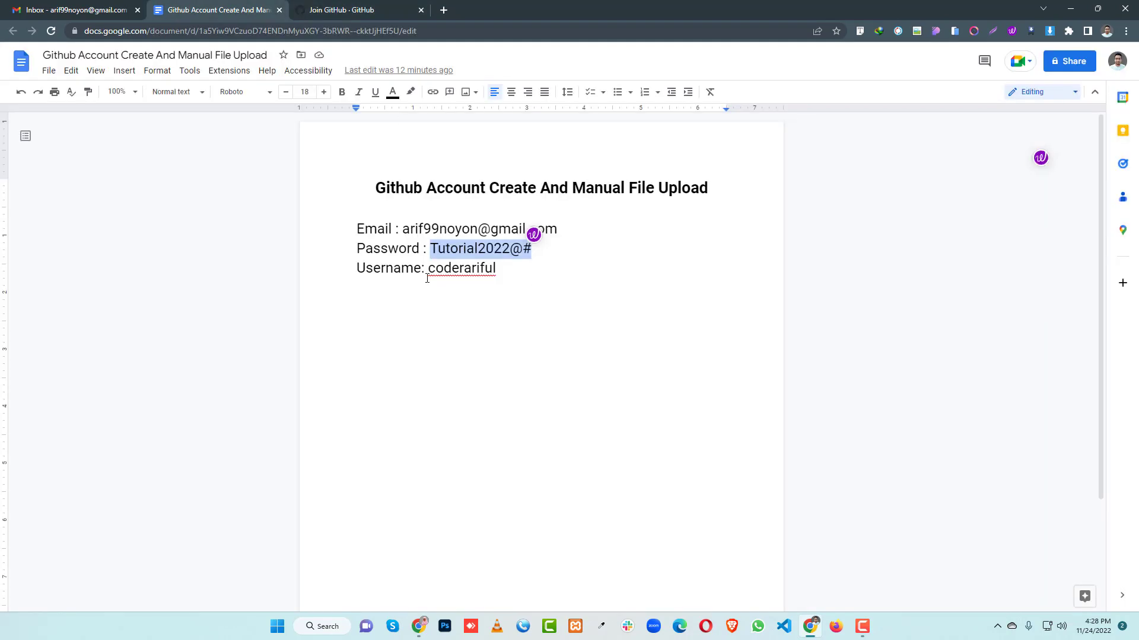
left_click_drag(429, 268, 541, 276)
key("ctrl+c")
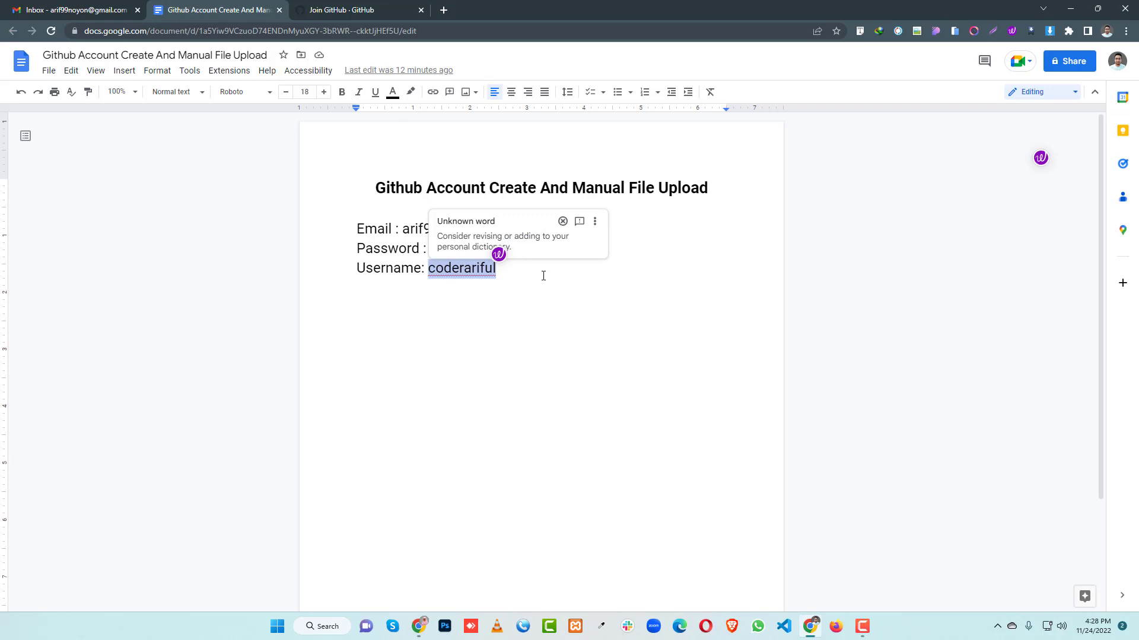
left_click(386, 6)
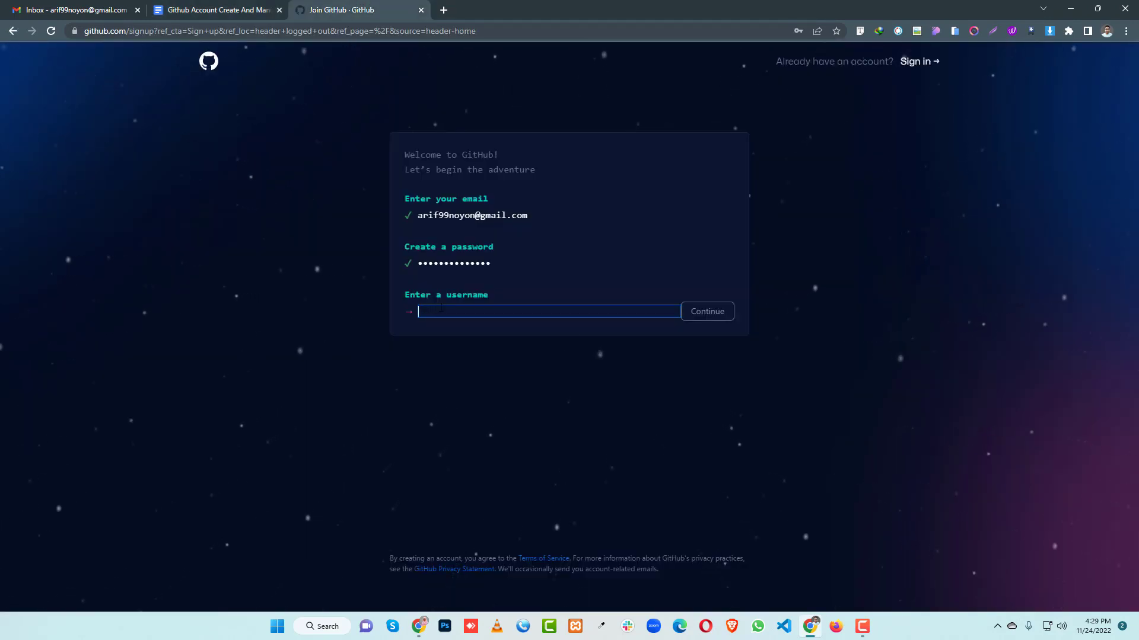
key("ctrl+v")
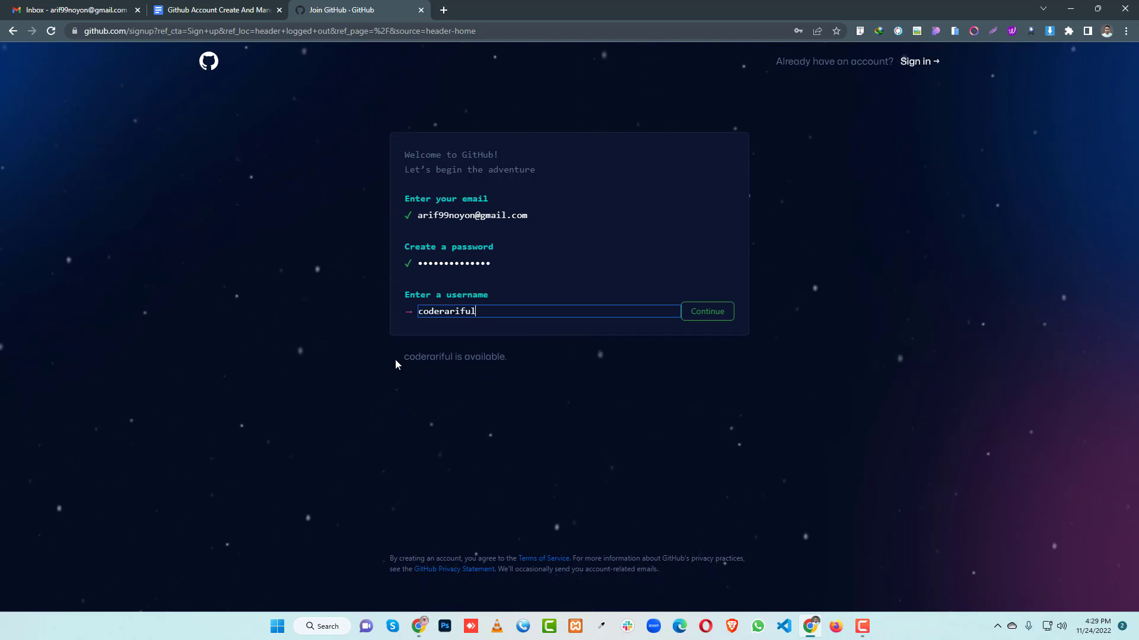
left_click(717, 313)
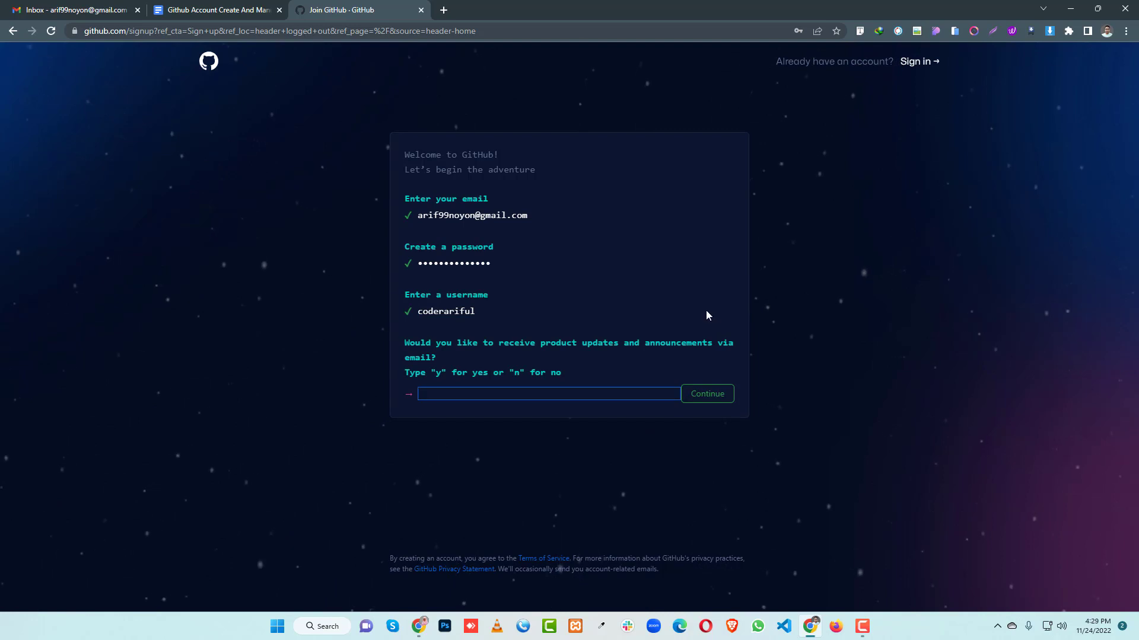
Step: Answer 'y' to receiving product-update emails
type("y")
left_click(707, 402)
scroll(586, 361, "down", 2)
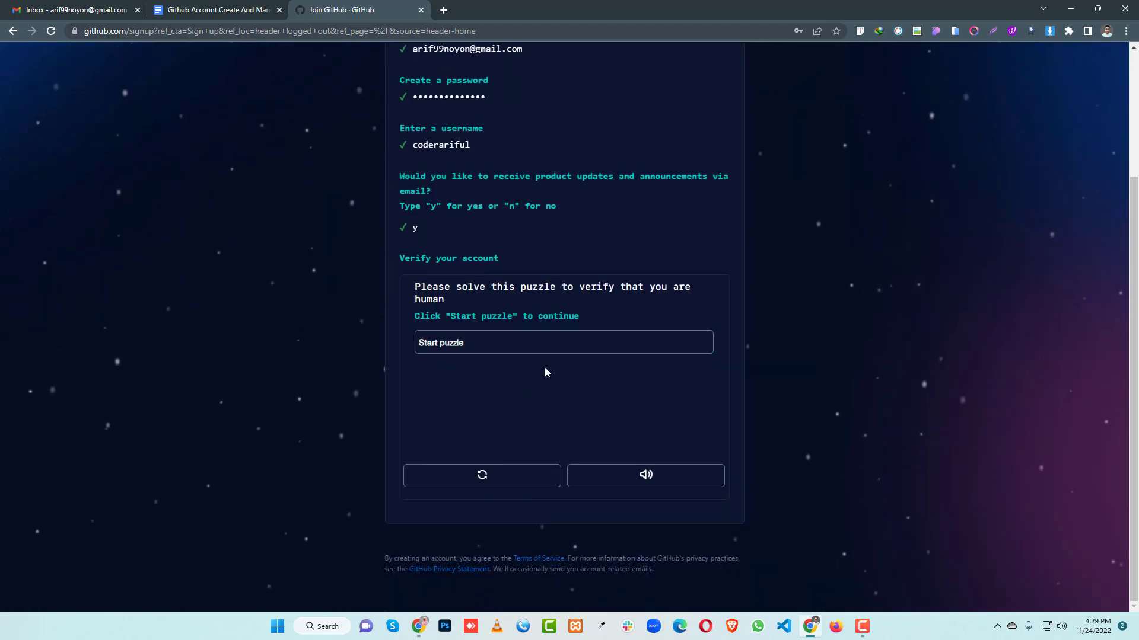
Step: Solve the spiral-galaxy puzzle, create the account and save the password in the browser
left_click(503, 349)
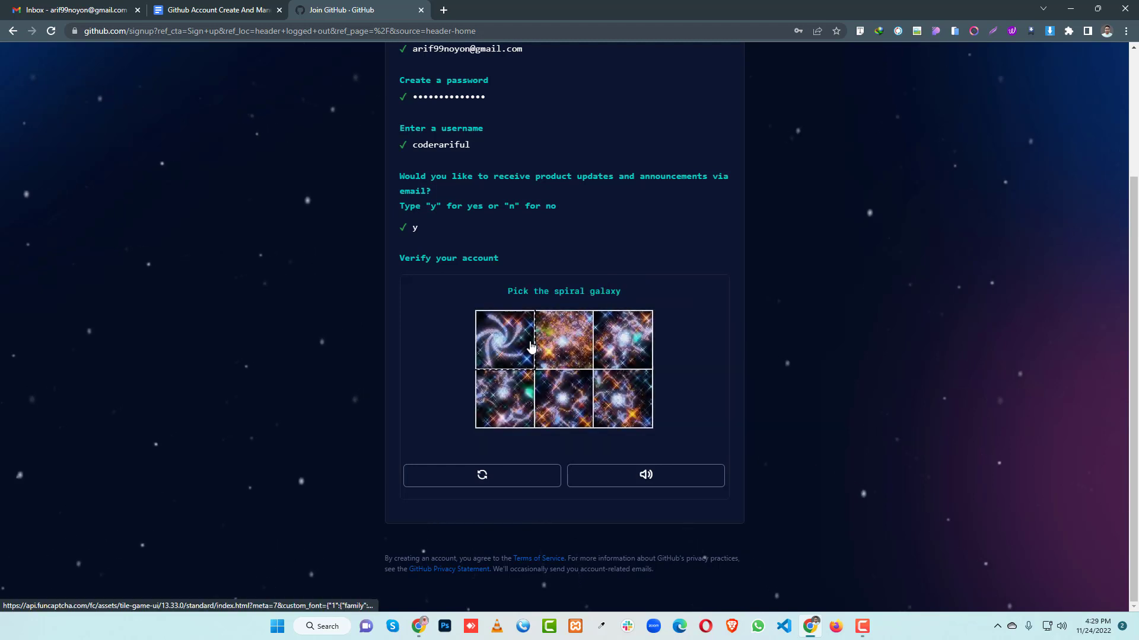
left_click(497, 342)
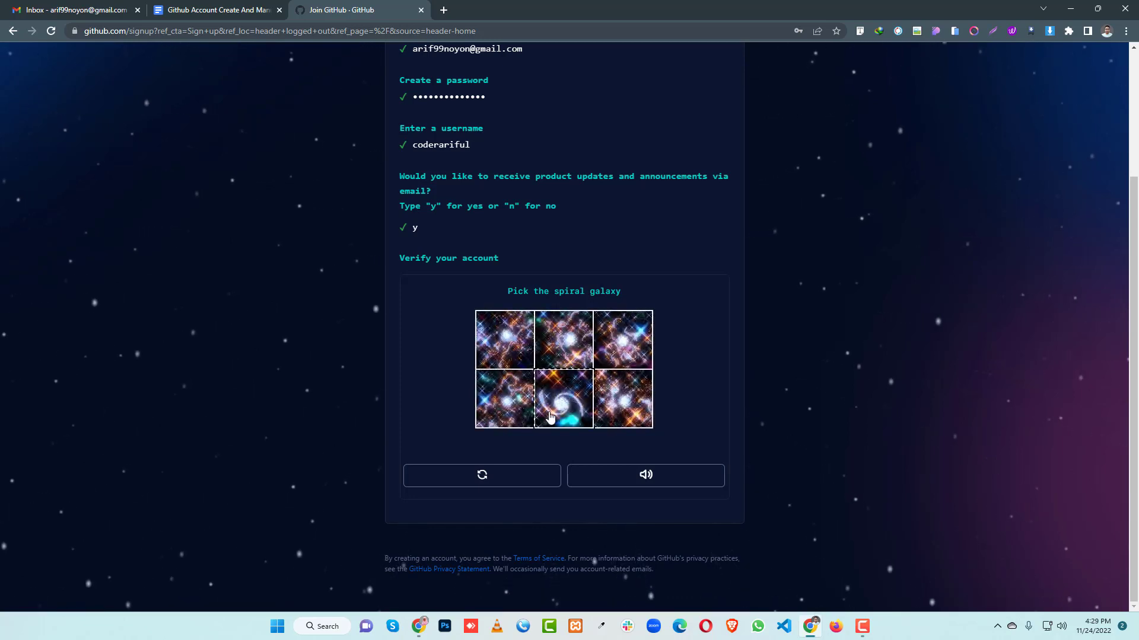
left_click(561, 403)
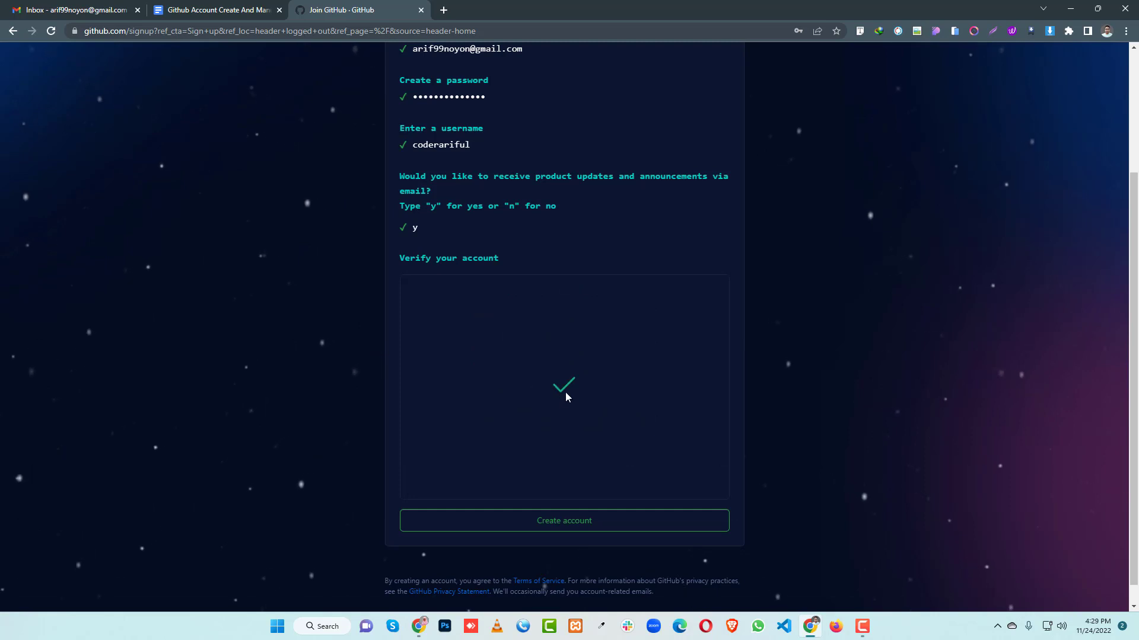
left_click(575, 527)
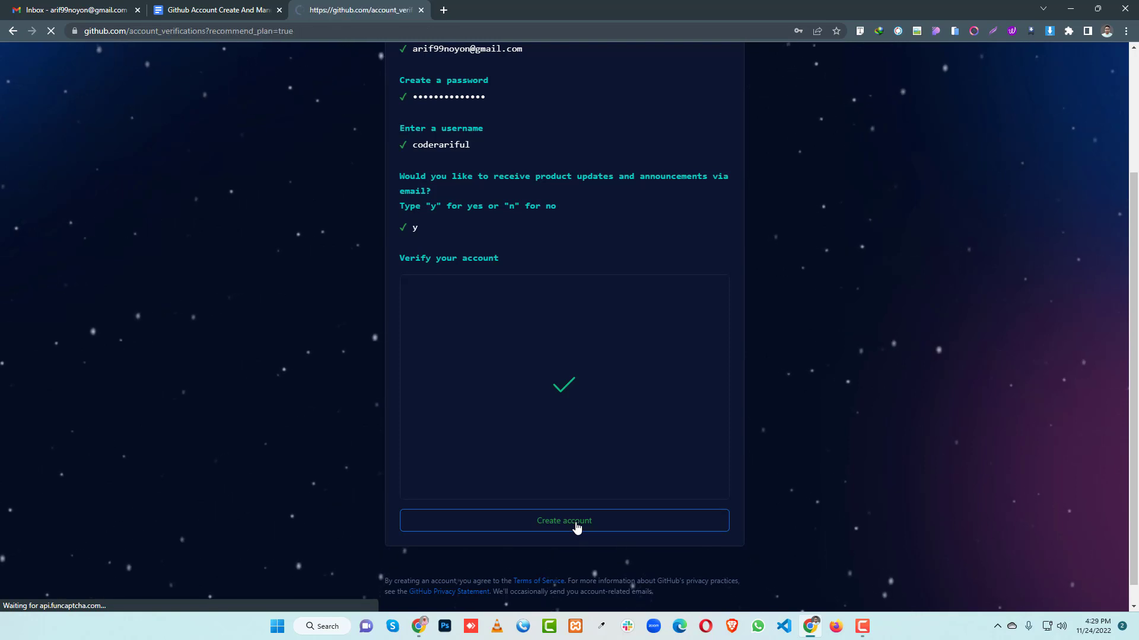
left_click(467, 236)
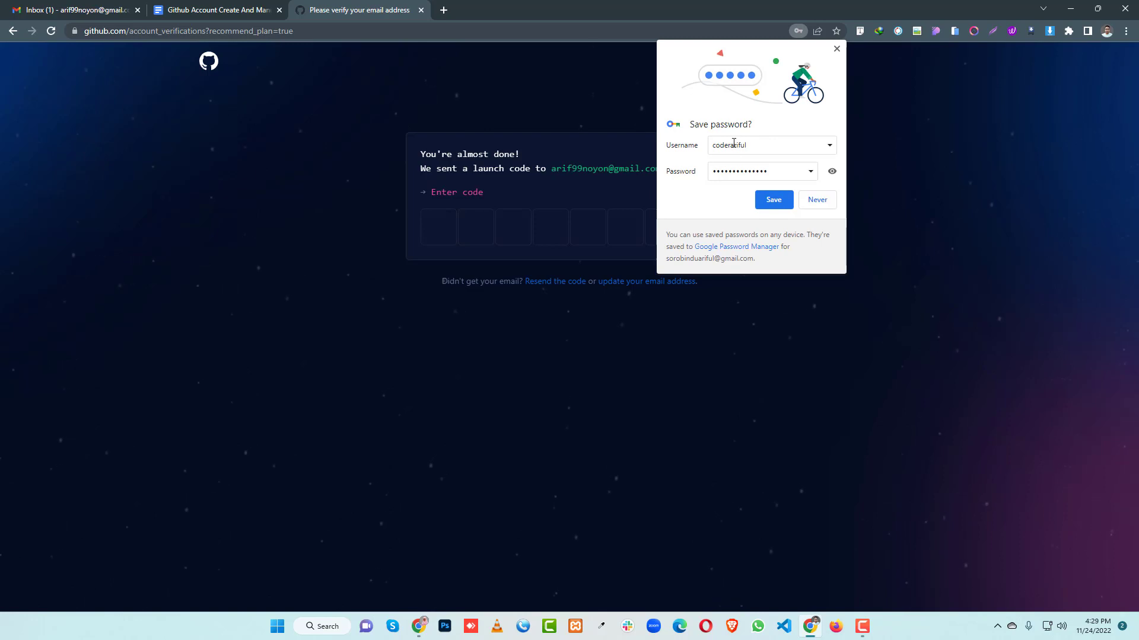
left_click(779, 210)
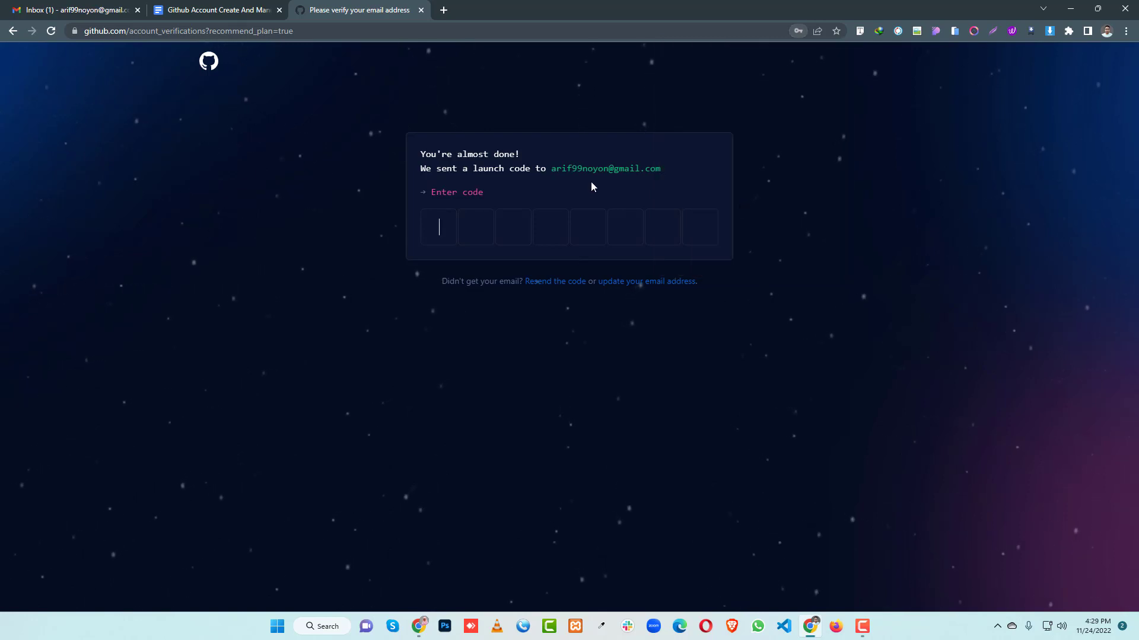
left_click_drag(557, 169, 687, 178)
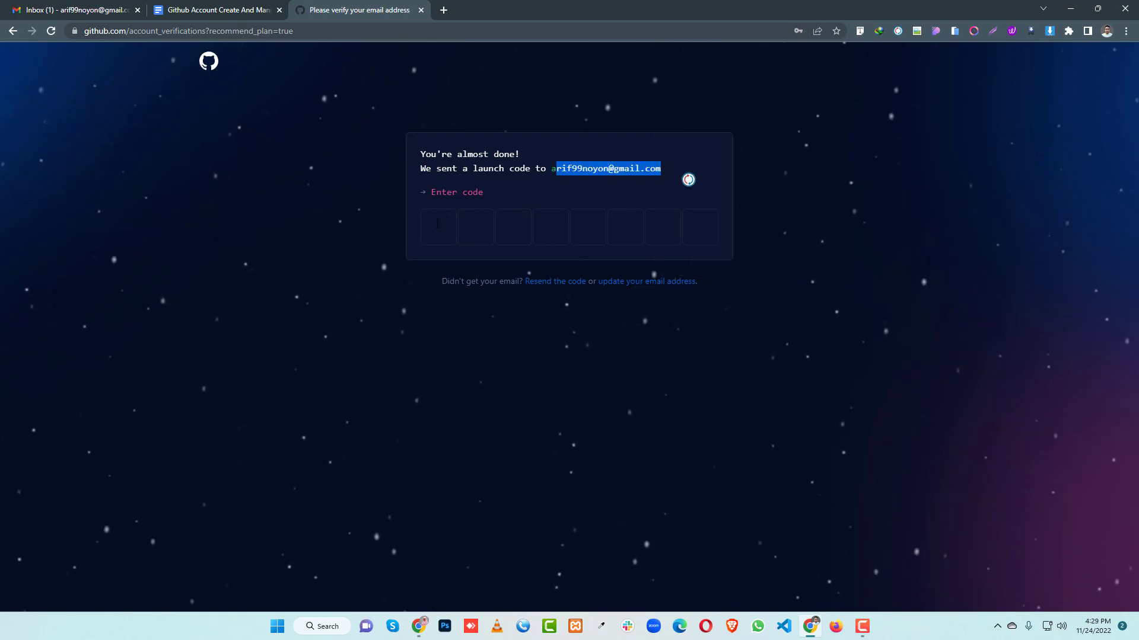
Step: Copy the verification code from the 'Your GitHub launch code' email in Gmail
left_click(89, 10)
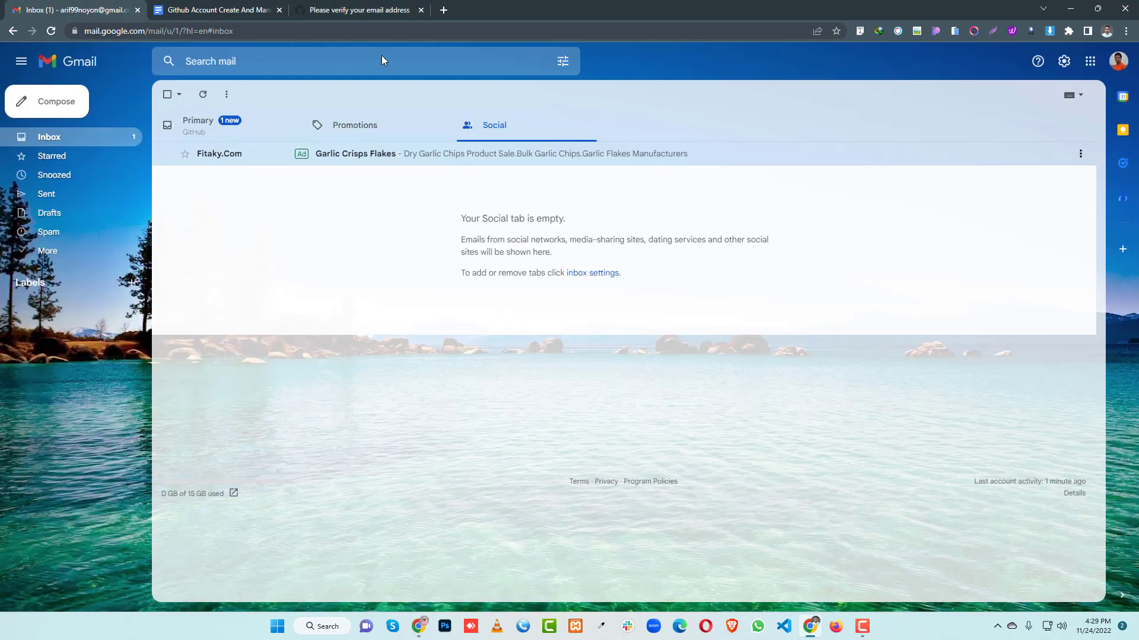
left_click(51, 32)
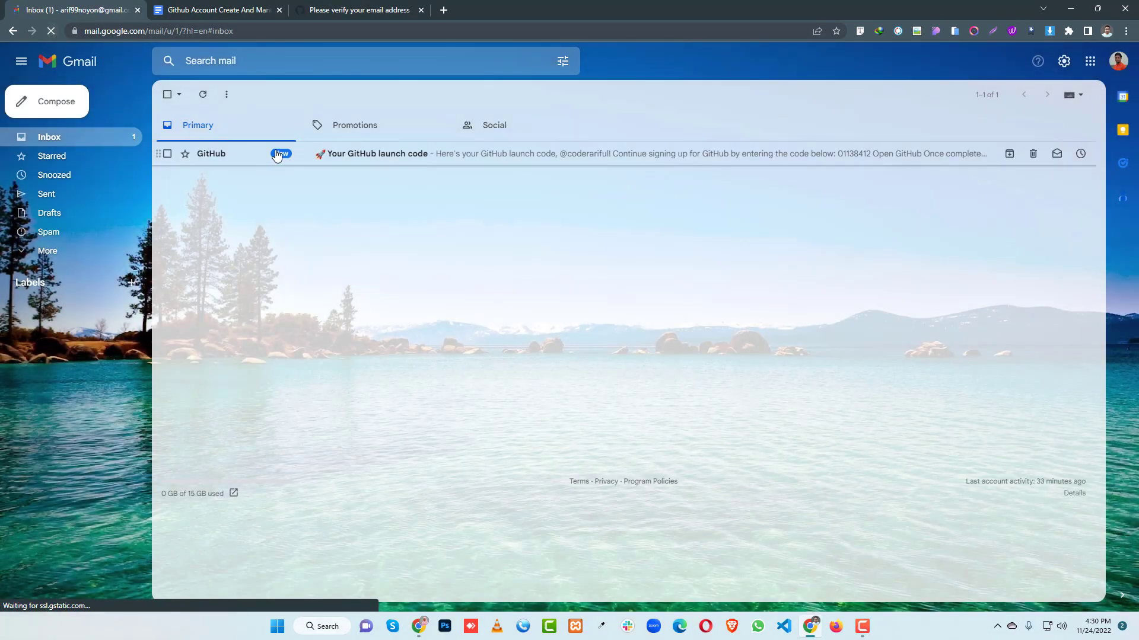
left_click(376, 155)
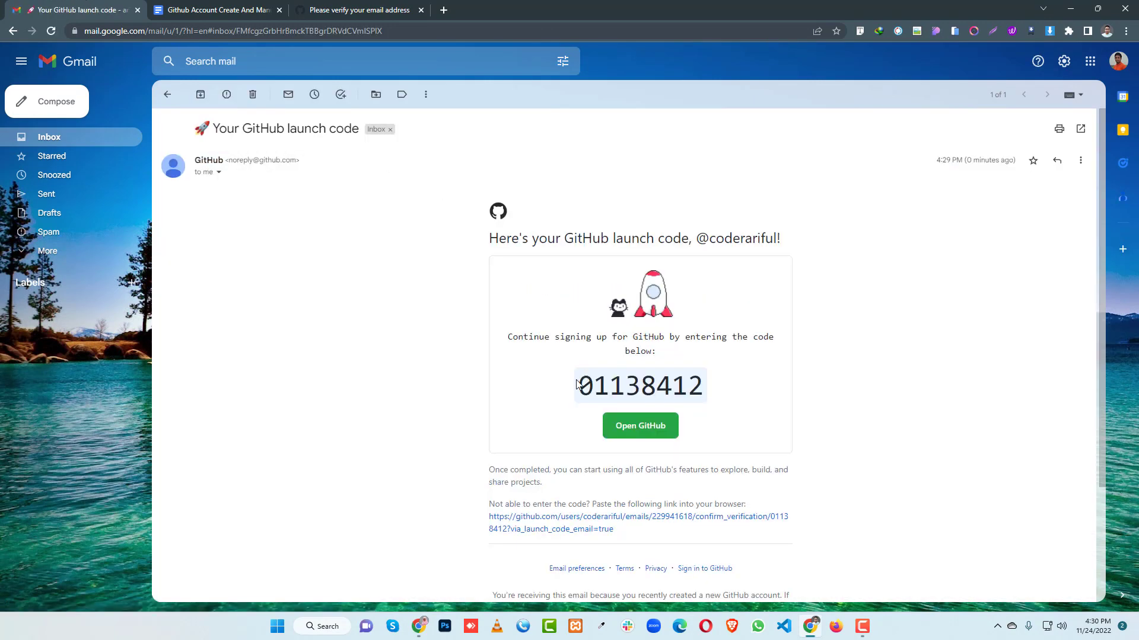
left_click_drag(579, 385, 698, 386)
right_click(668, 387)
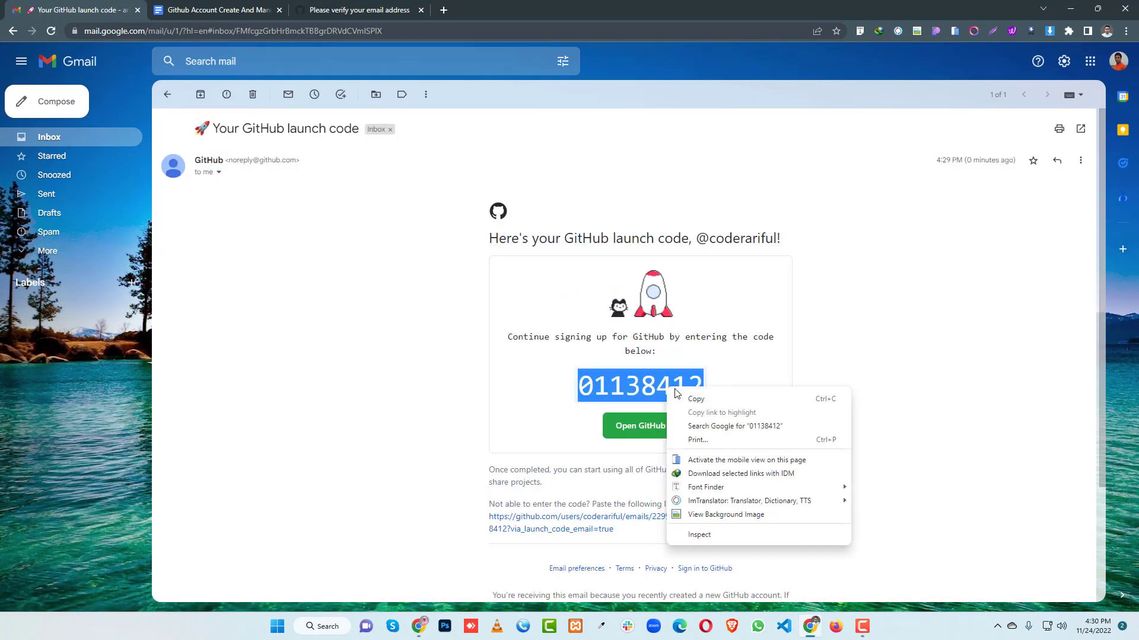
left_click(676, 397)
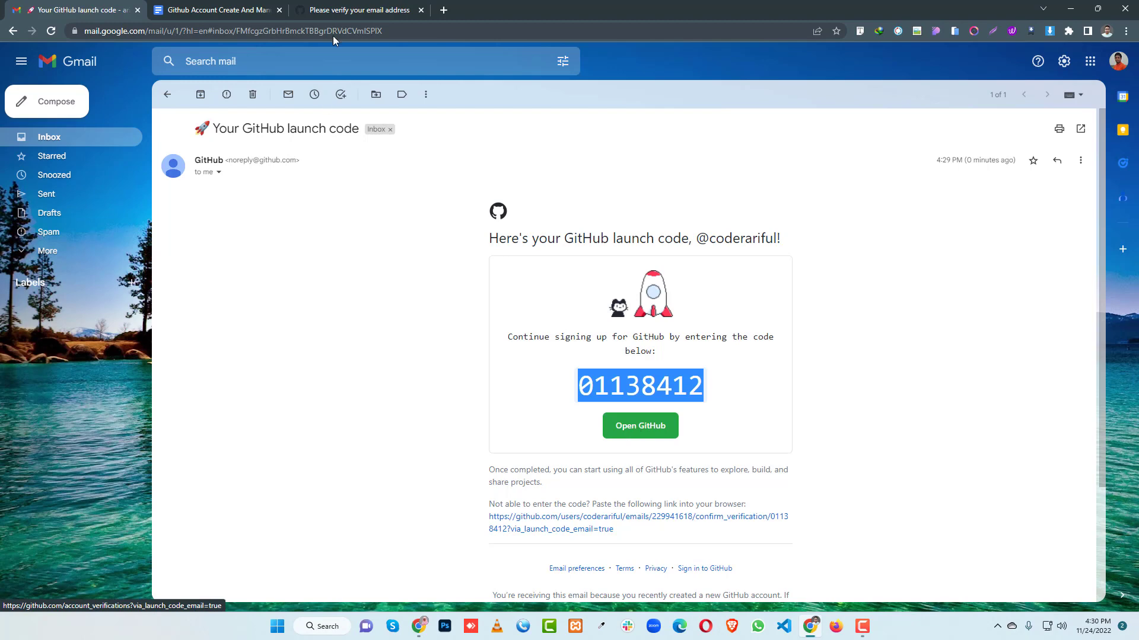
left_click(356, 10)
Step: Paste the launch code into the verification boxes
left_click(438, 227)
right_click(444, 230)
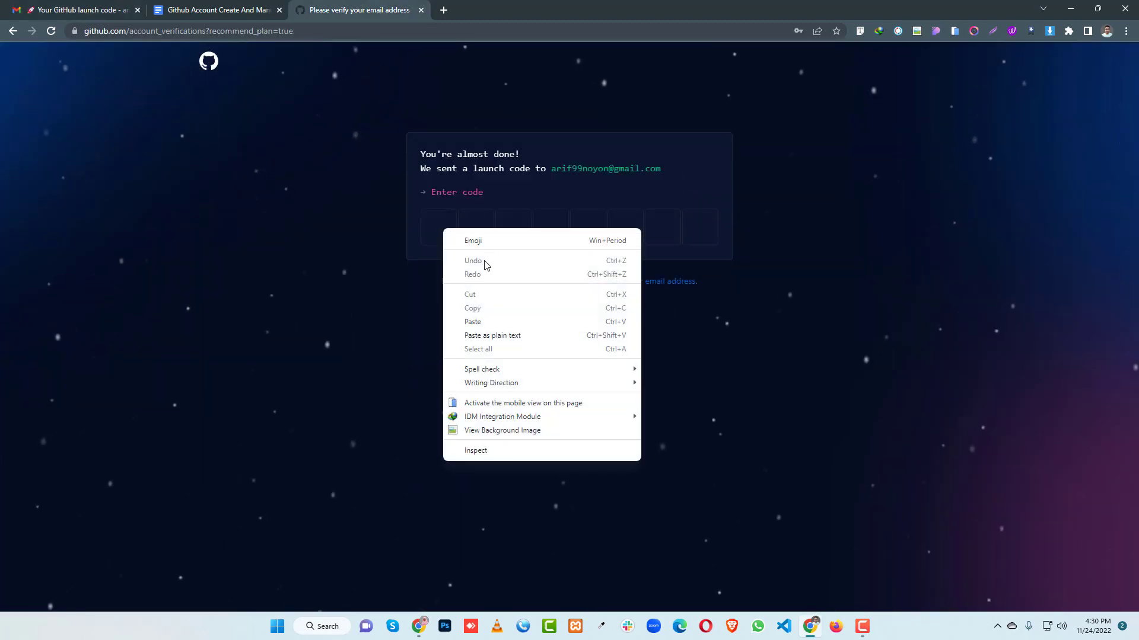
left_click(493, 321)
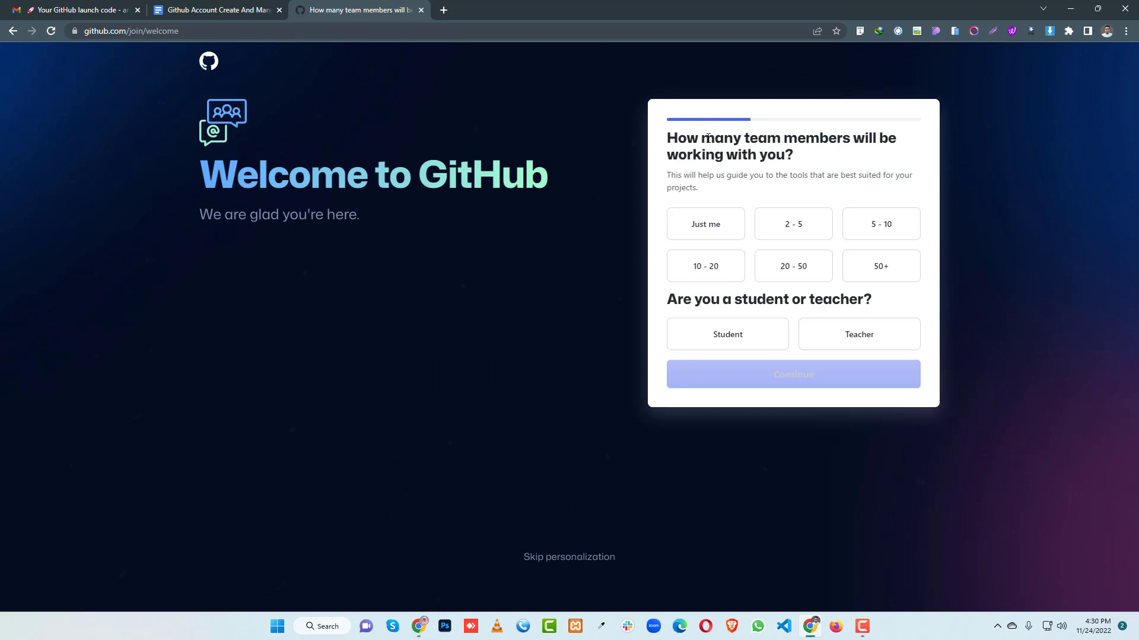
Step: Answer 'Just me' for team size and mark yourself as a student
left_click_drag(671, 139, 832, 151)
left_click(818, 163)
left_click(707, 228)
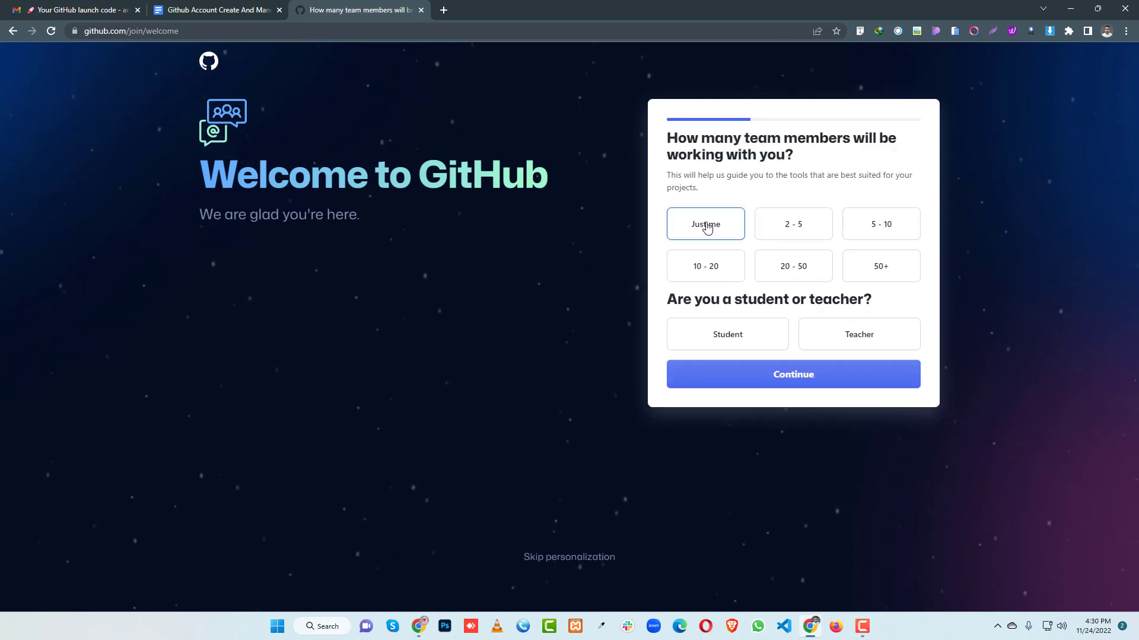
left_click(746, 336)
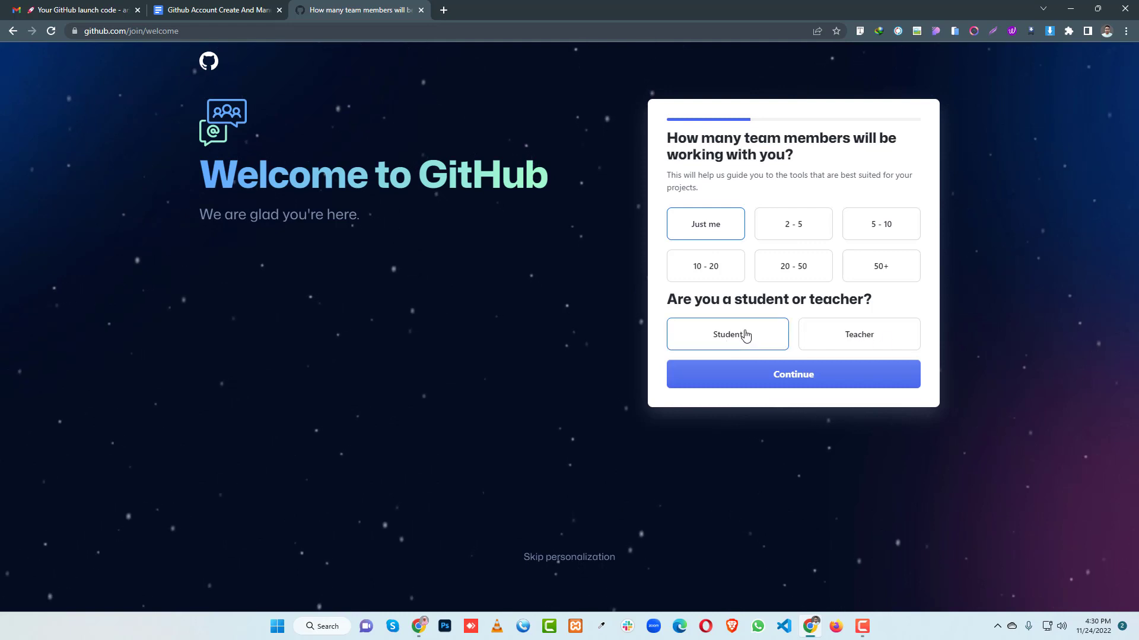
left_click(808, 379)
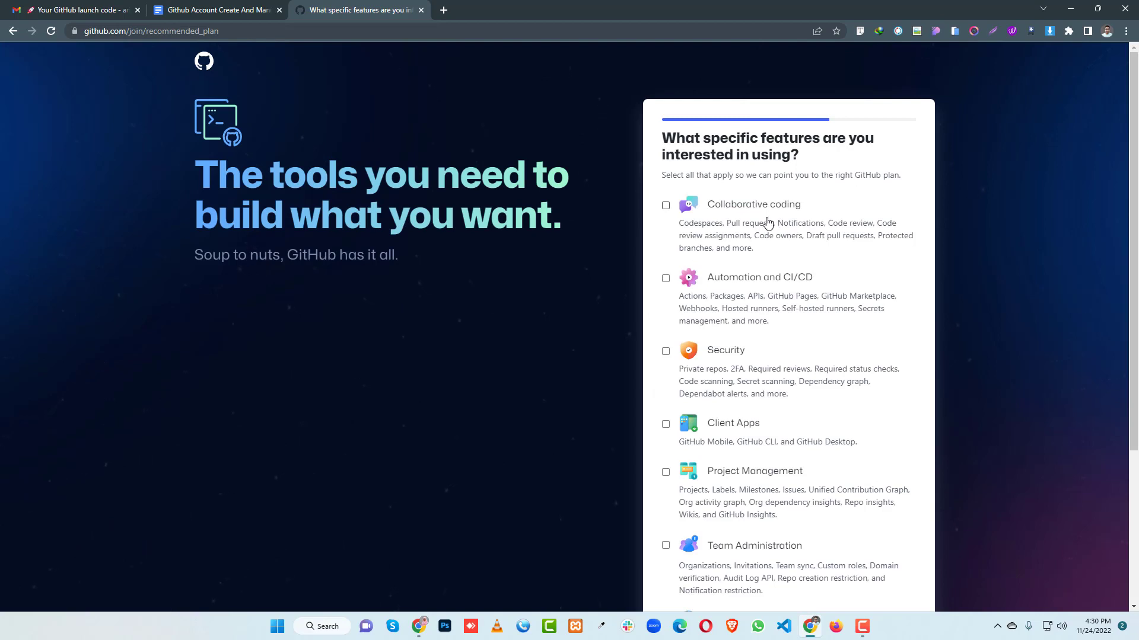
Step: Tick Community in the list of features of interest
scroll(762, 228, "down", 2)
scroll(735, 196, "down", 1)
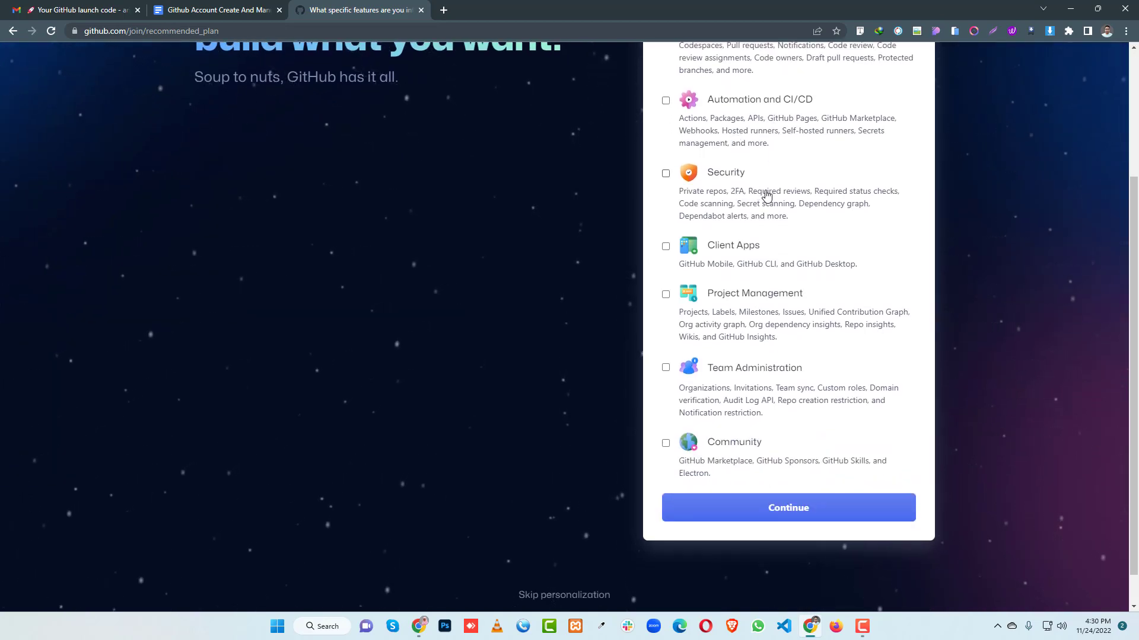
scroll(818, 392, "down", 1)
left_click(666, 405)
scroll(712, 292, "up", 5)
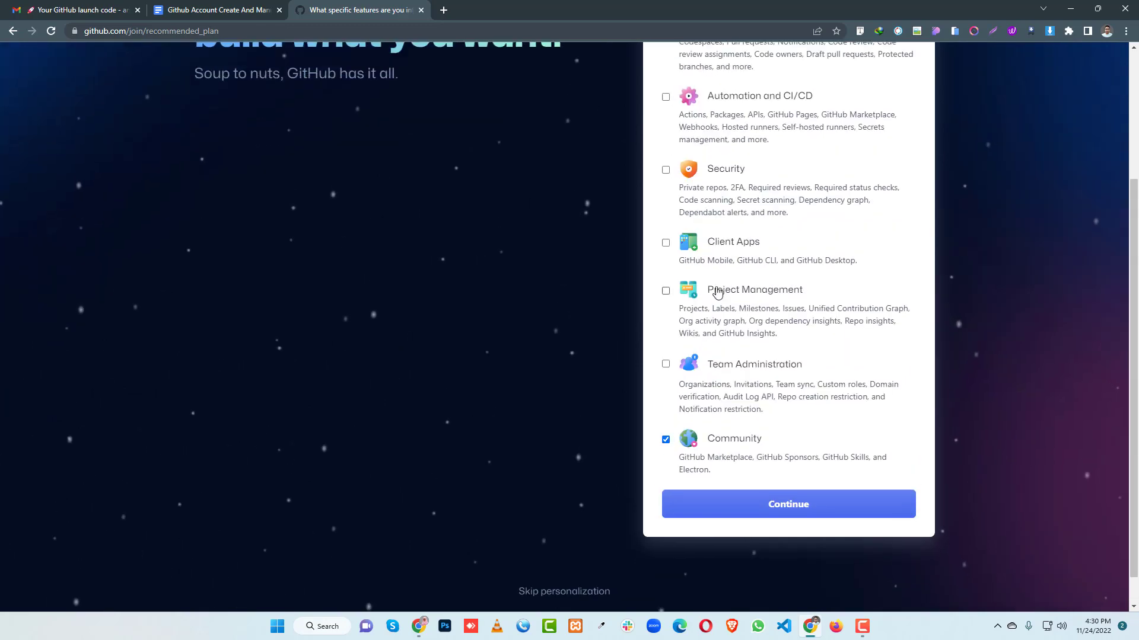
scroll(682, 275, "down", 4)
scroll(717, 288, "up", 4)
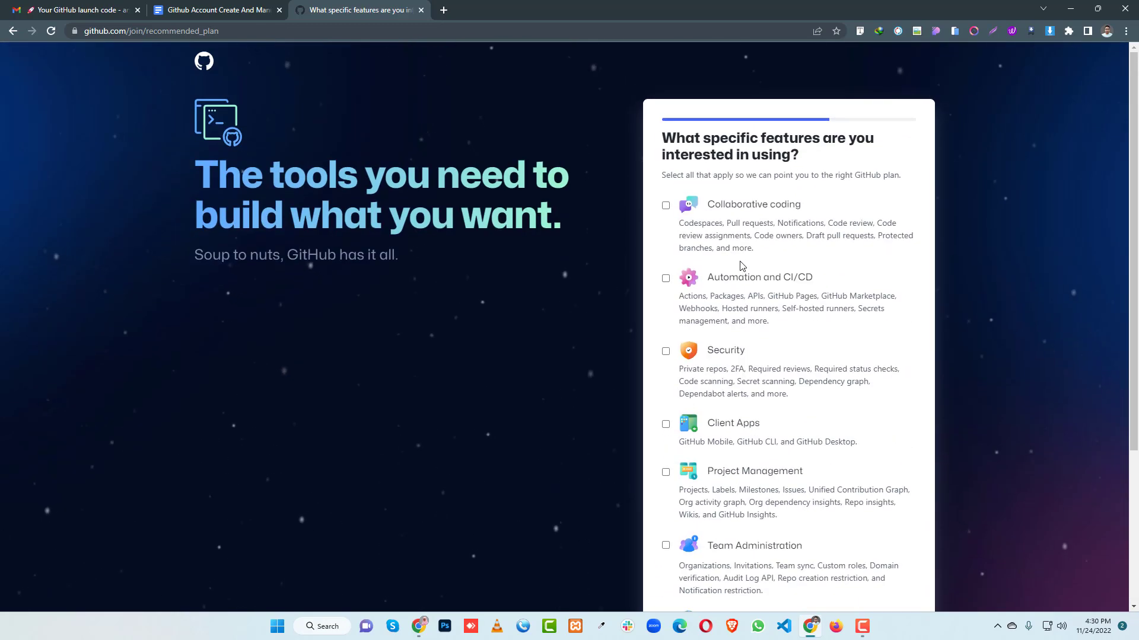
scroll(765, 379, "down", 5)
Step: Submit the feature choices, review the 15GB Codespaces plan details, and continue for free
left_click(788, 475)
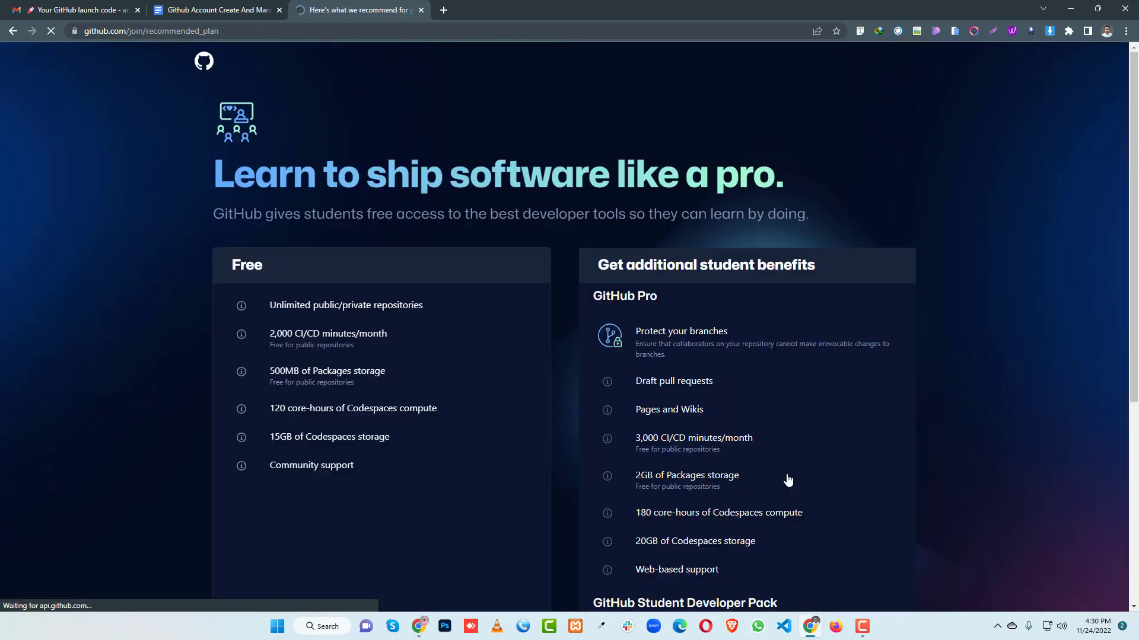
scroll(456, 285, "down", 3)
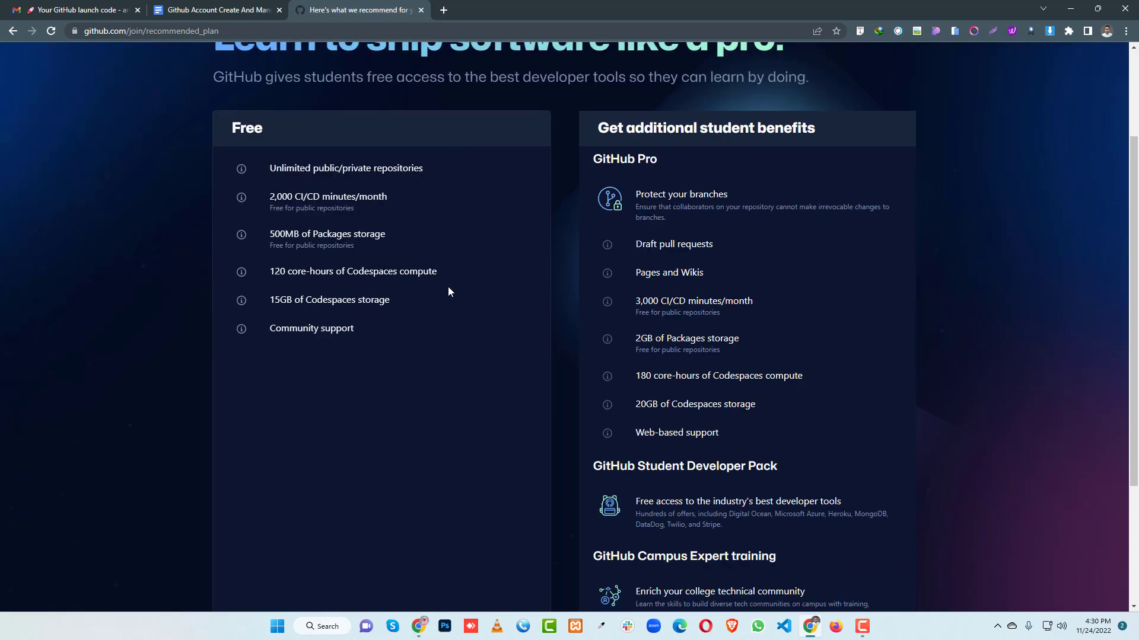
scroll(522, 283, "up", 1)
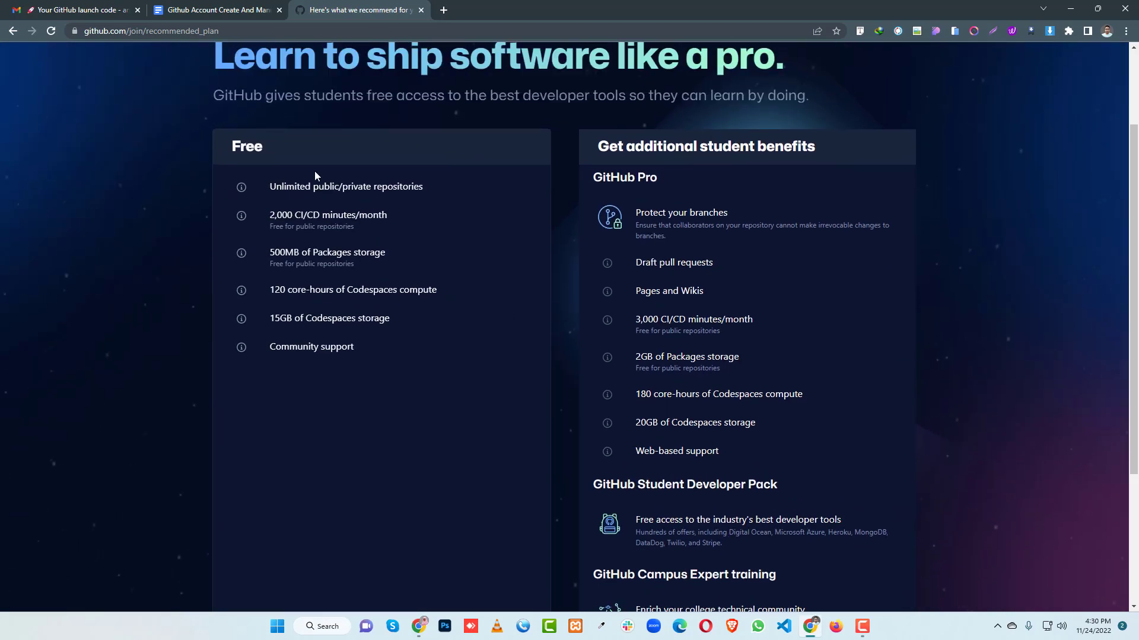
scroll(337, 191, "down", 3)
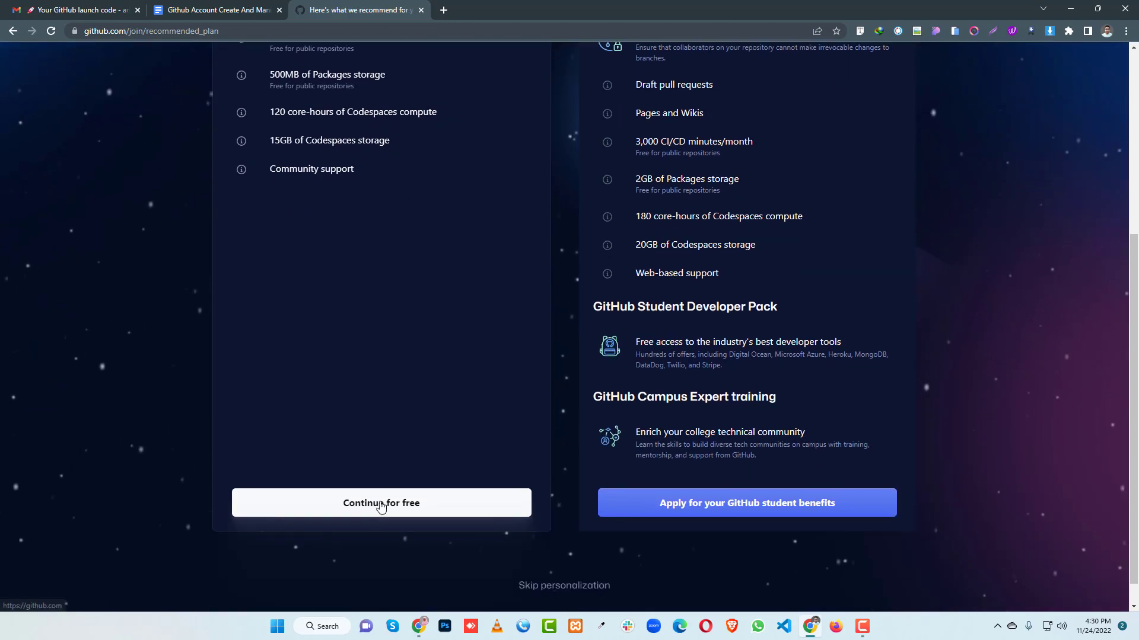
scroll(688, 279, "up", 4)
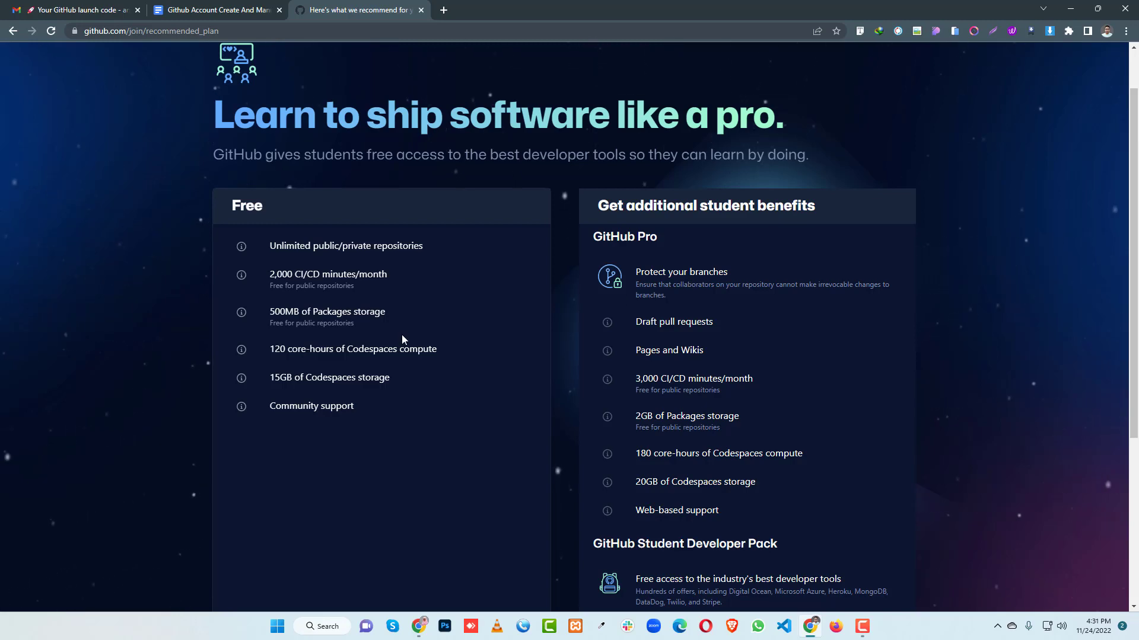
scroll(416, 332, "down", 4)
left_click_drag(297, 141, 401, 144)
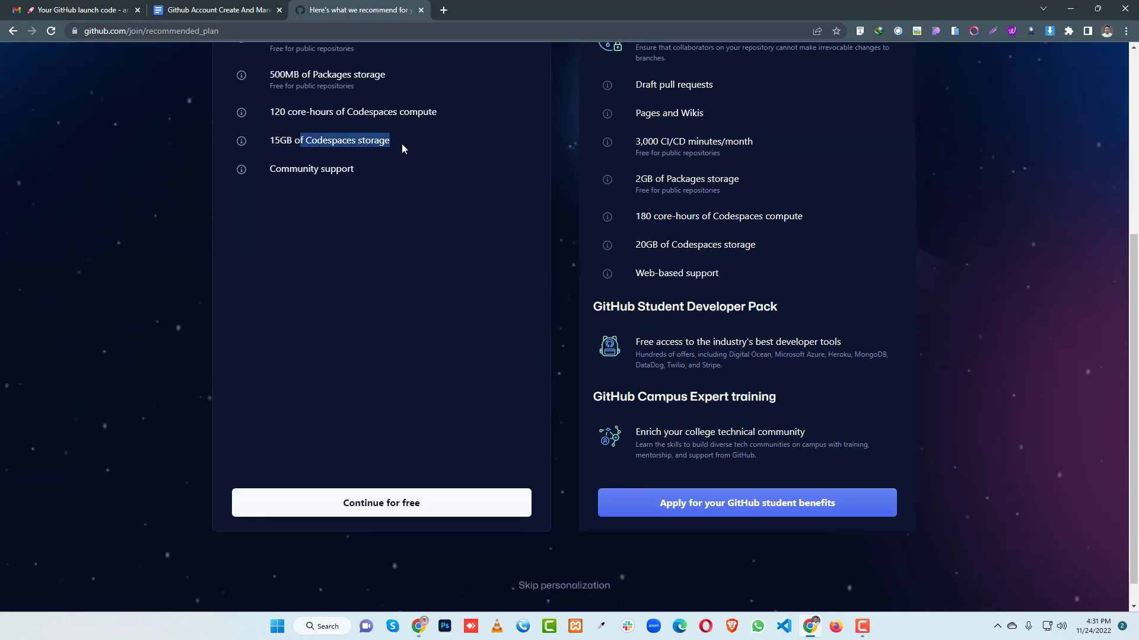
left_click(402, 146)
left_click_drag(271, 144, 292, 144)
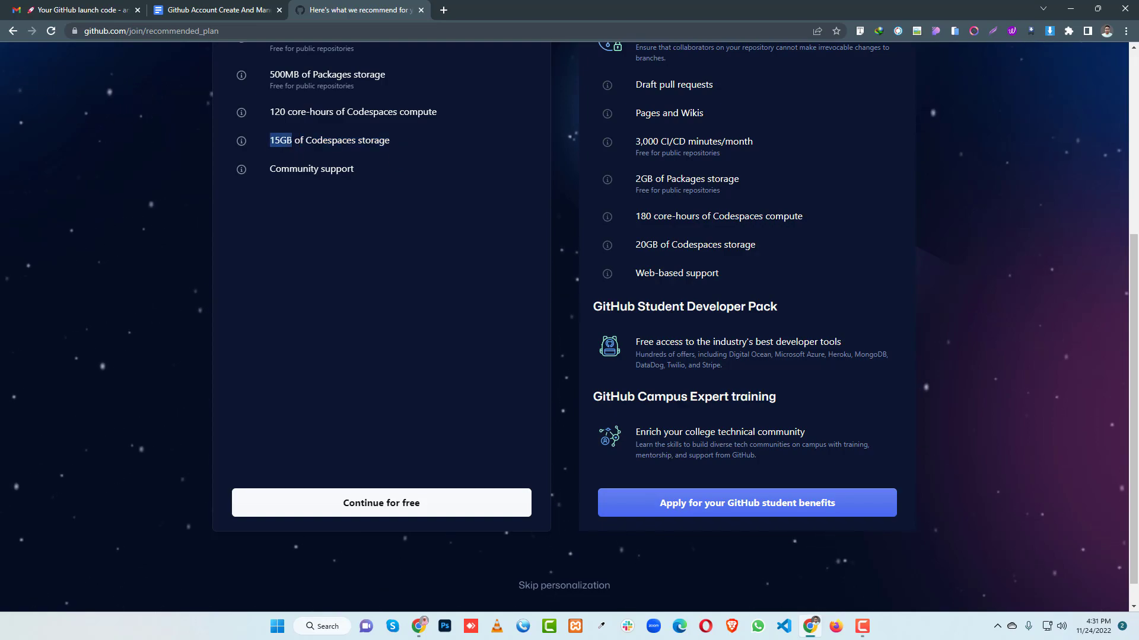
left_click(396, 507)
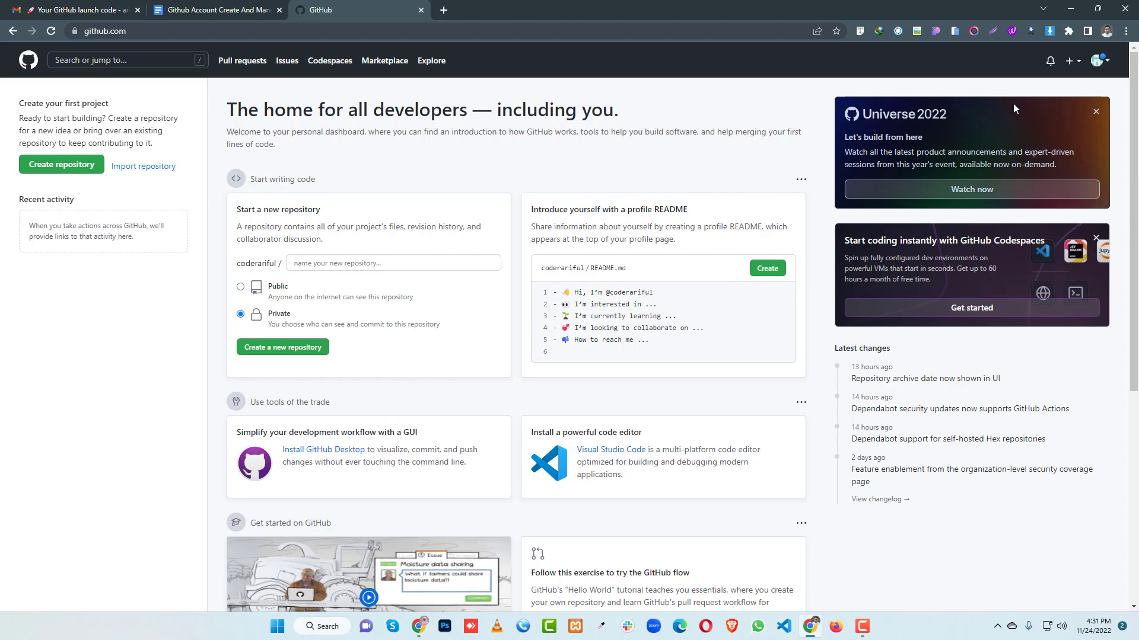
Step: Go to Your profile from the avatar menu and view its empty Repositories tab
left_click(1101, 64)
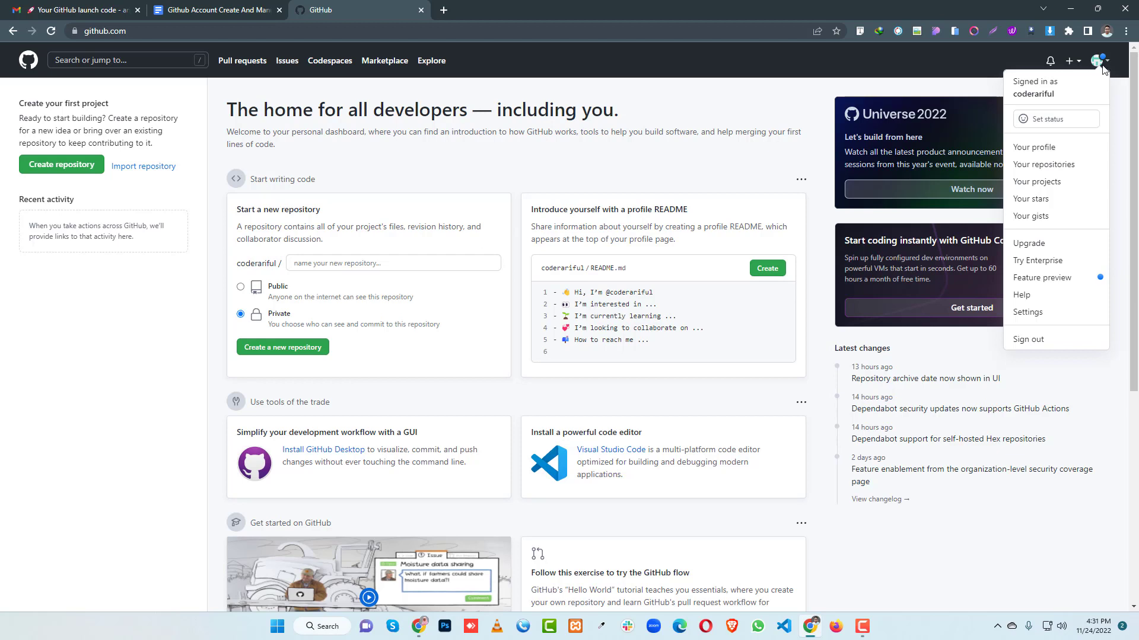
left_click(1039, 151)
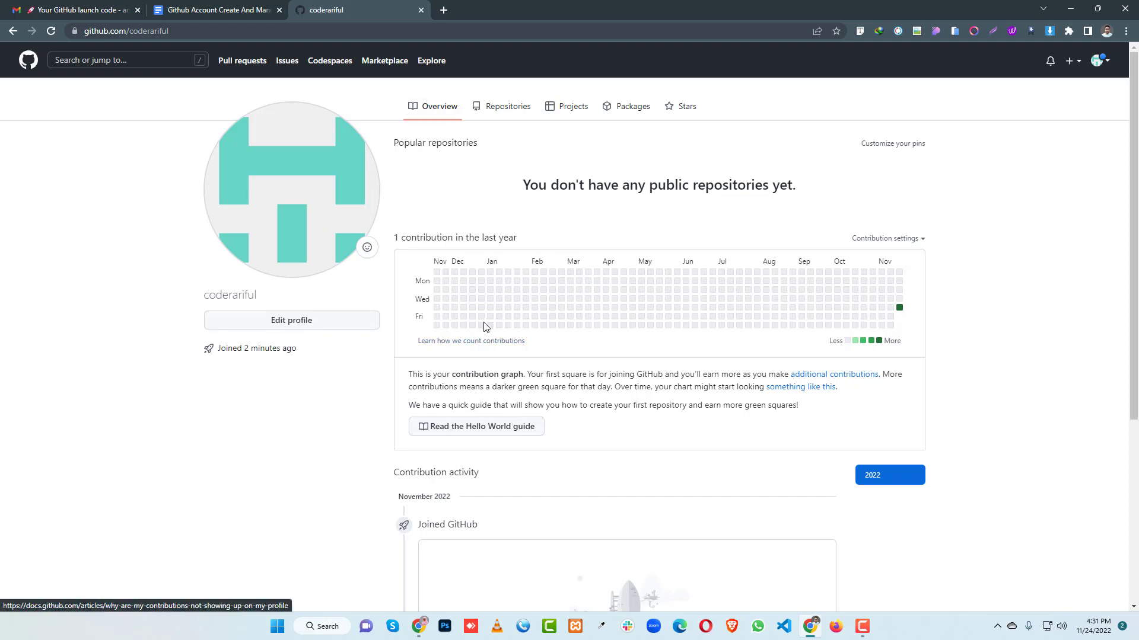
left_click(512, 112)
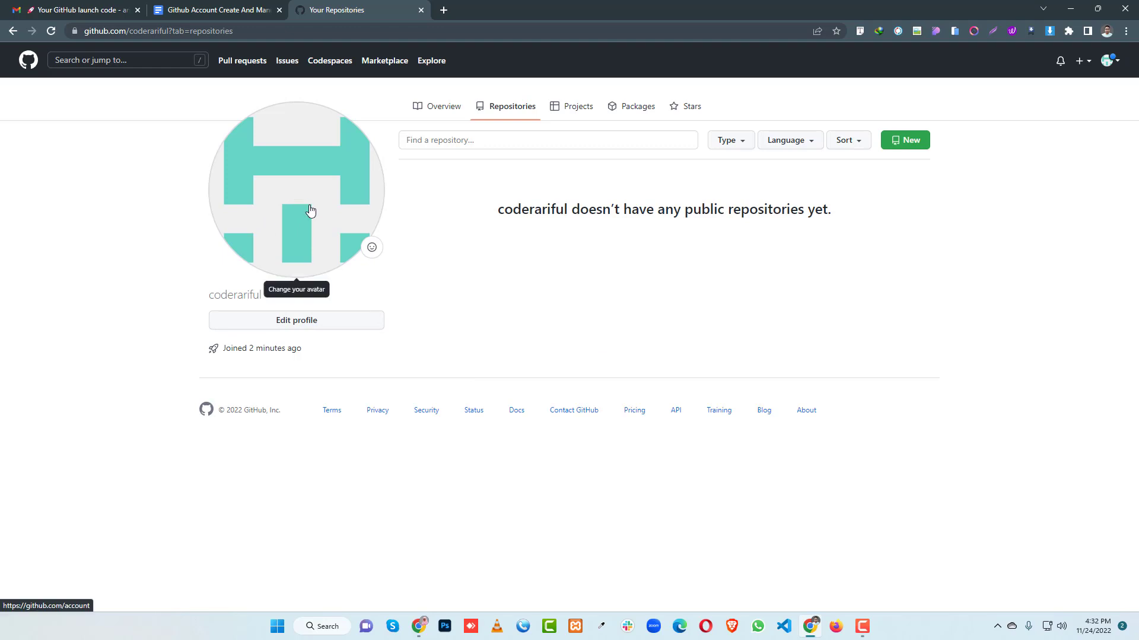
Step: Open Edit profile and check the name, bio, company, location, website and Twitter fields
left_click(294, 322)
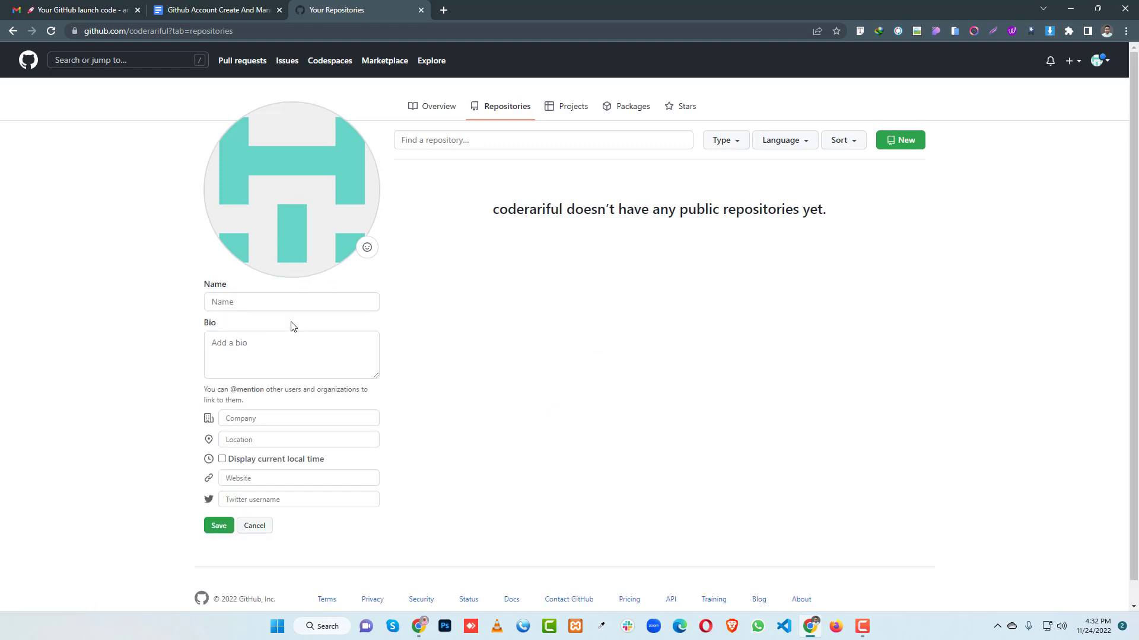
left_click(261, 300)
left_click(268, 350)
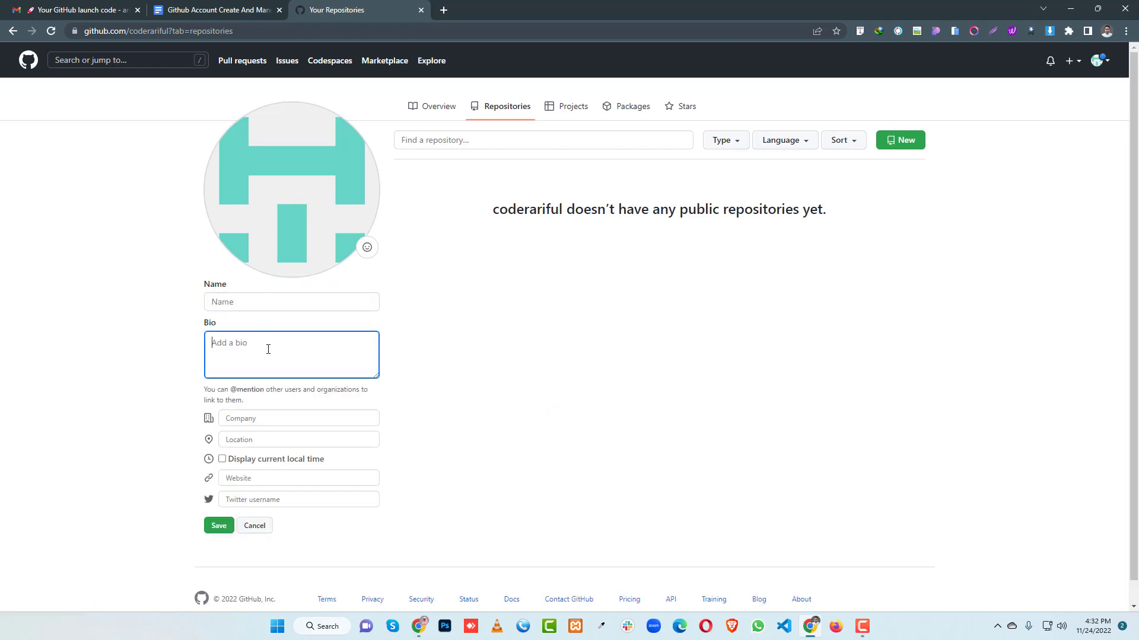
left_click(275, 425)
left_click(264, 444)
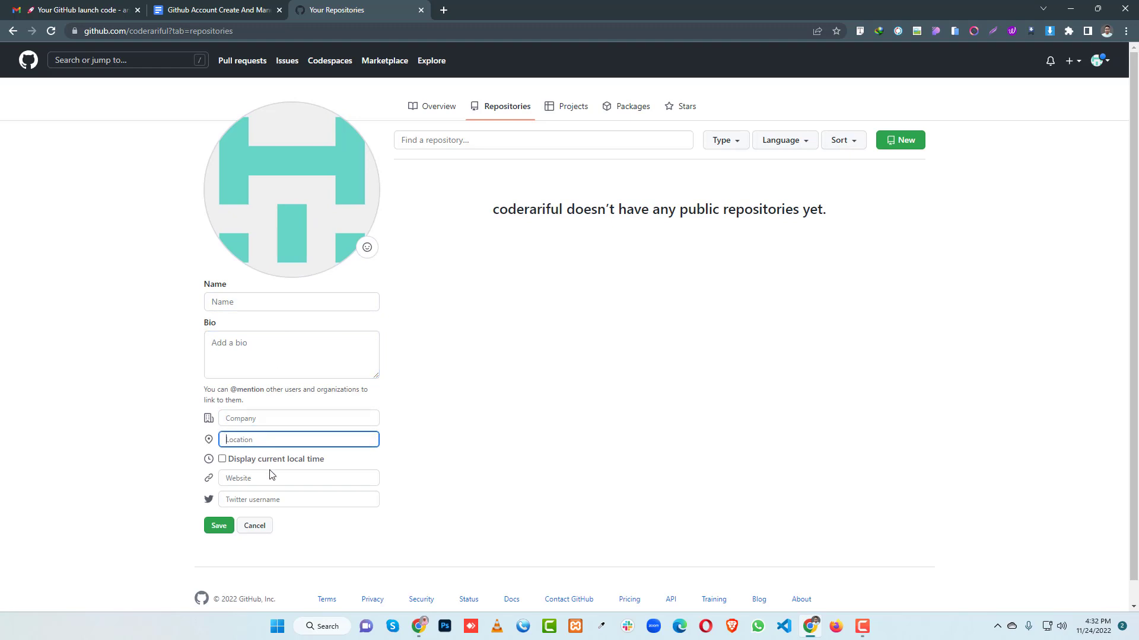
left_click(261, 480)
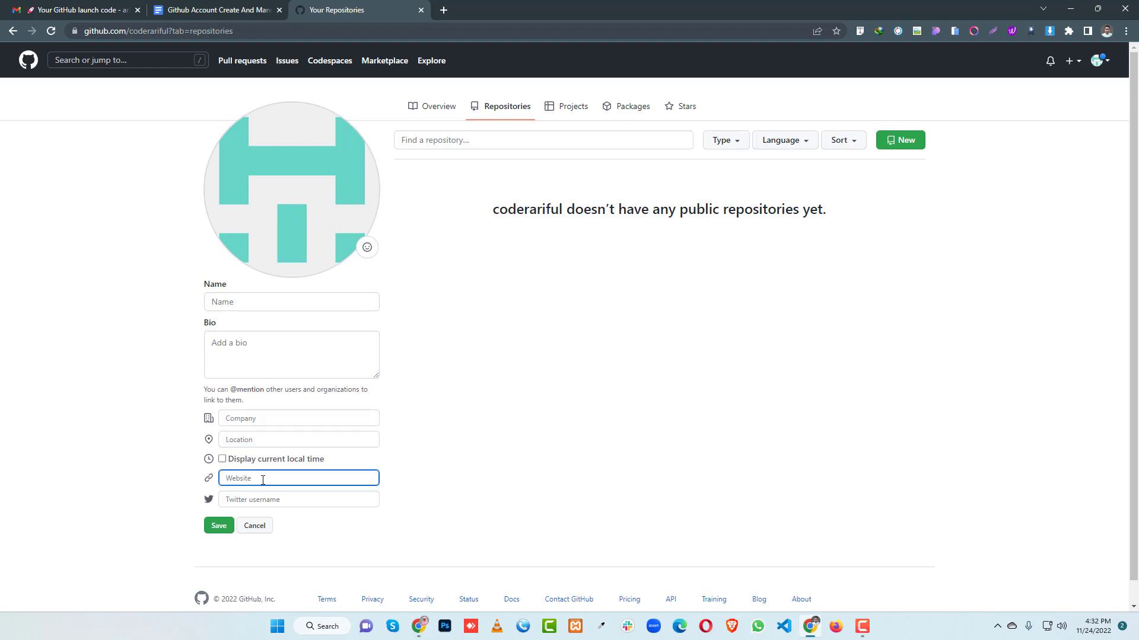
left_click(264, 502)
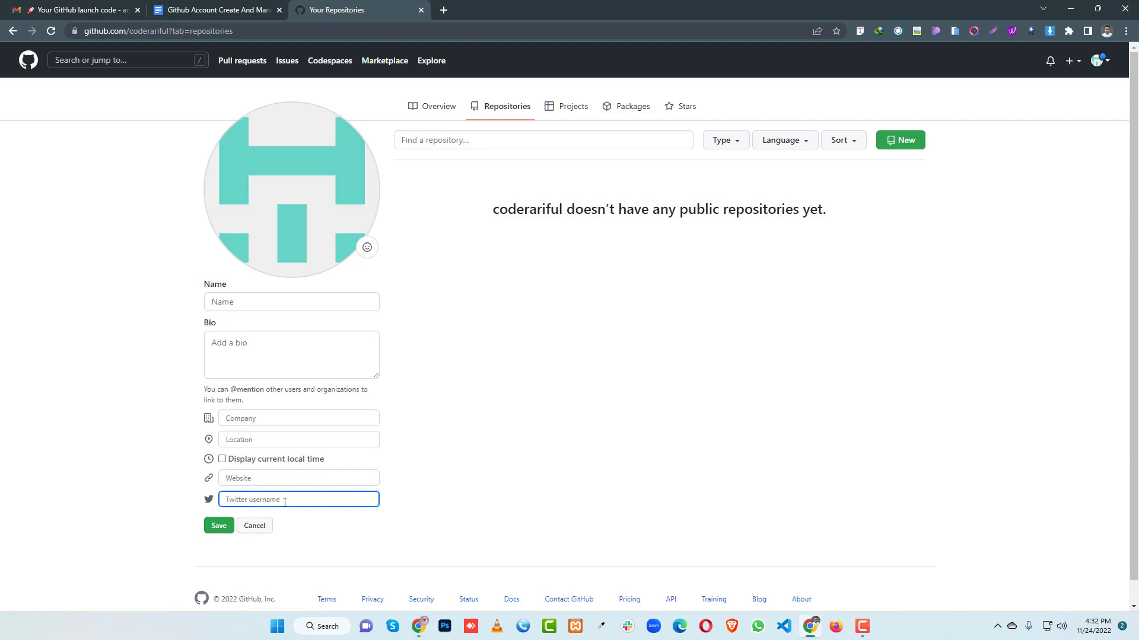
left_click(239, 442)
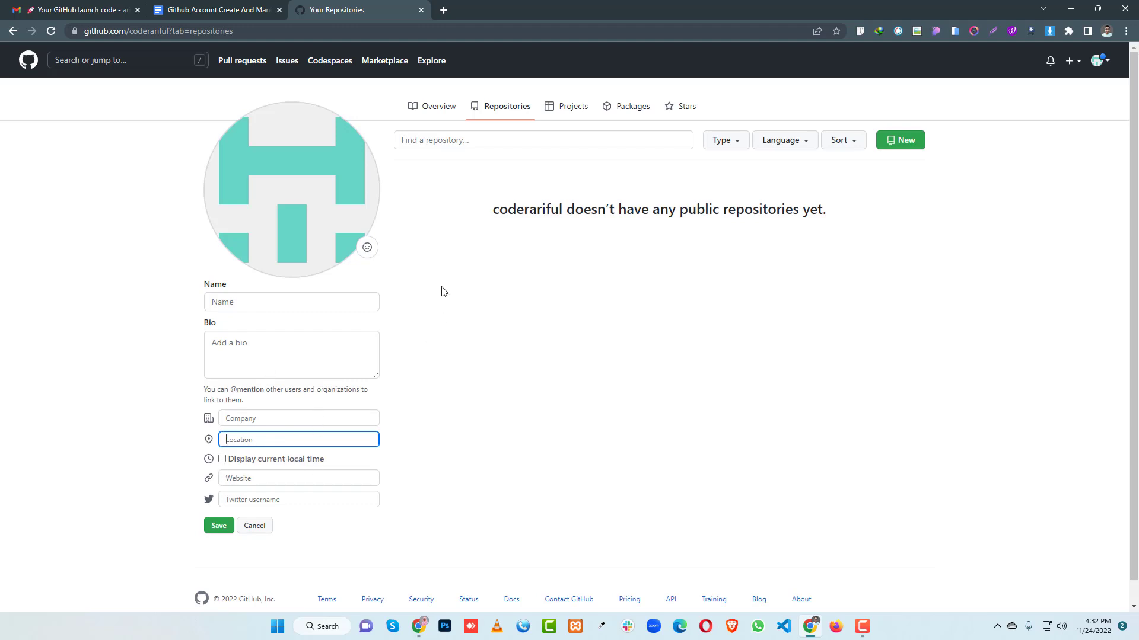
Step: View the profile Overview with its contribution graph
left_click(435, 107)
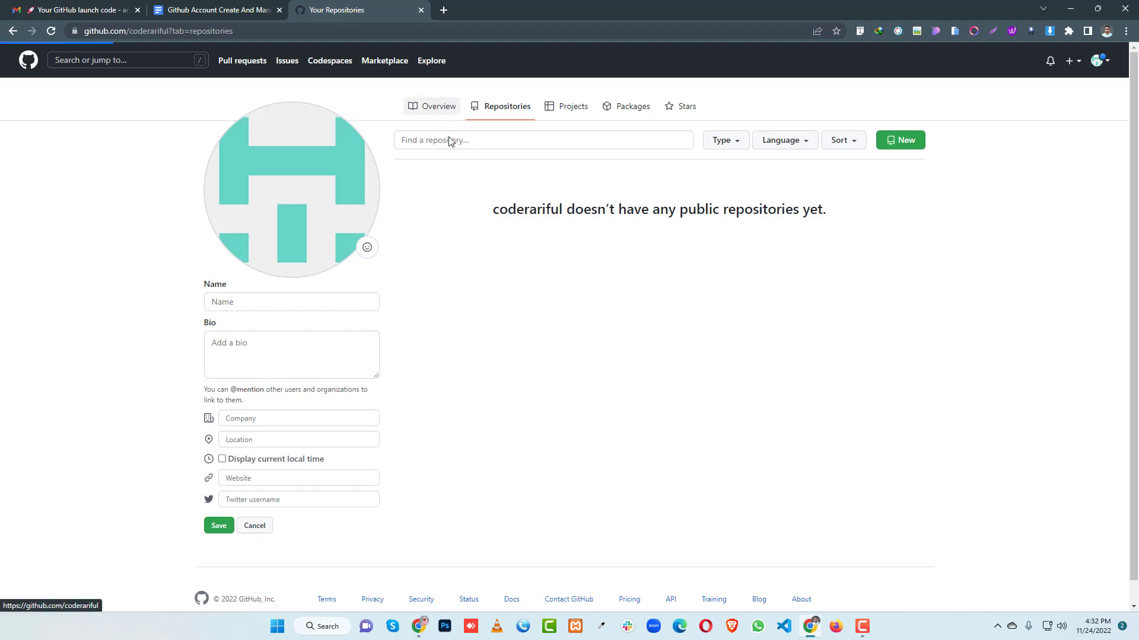
scroll(389, 427, "down", 5)
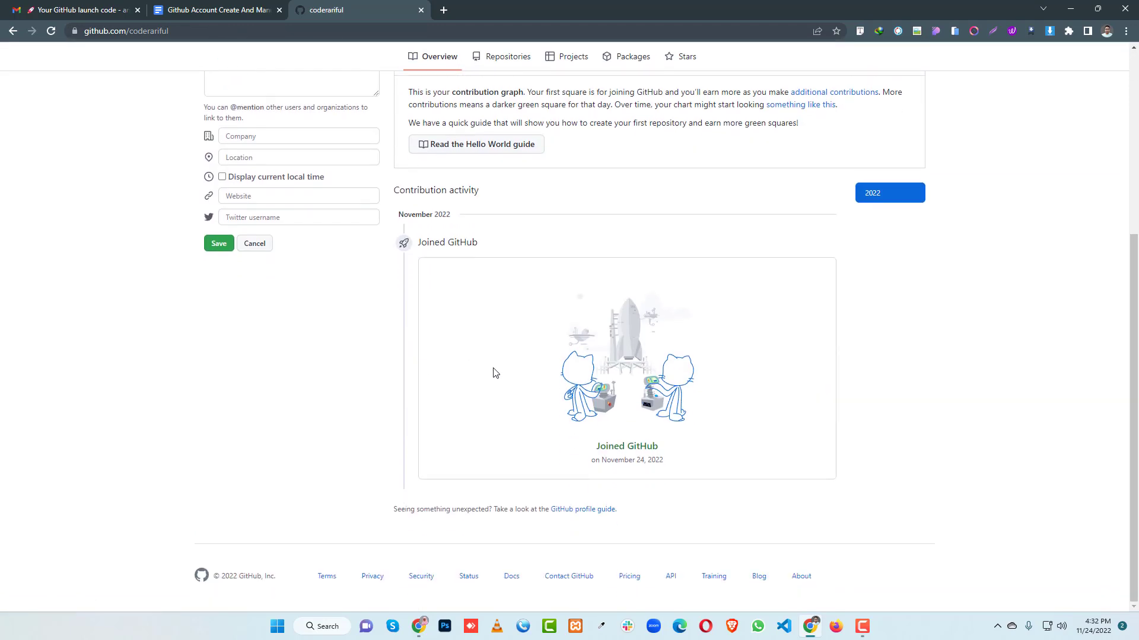
scroll(497, 374, "up", 3)
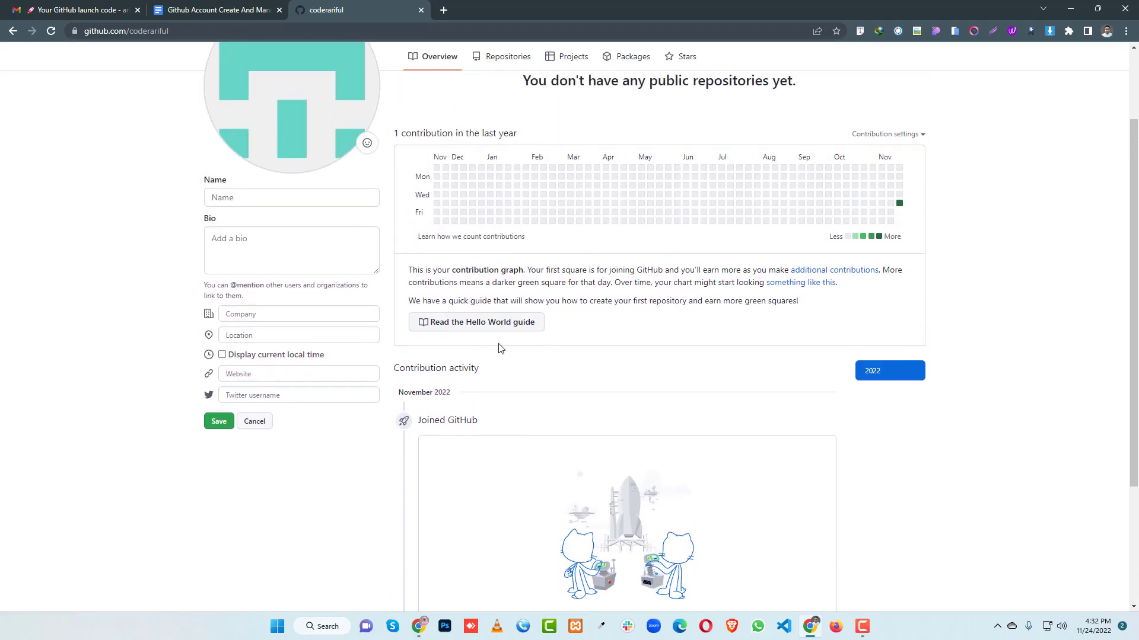
scroll(530, 350, "up", 2)
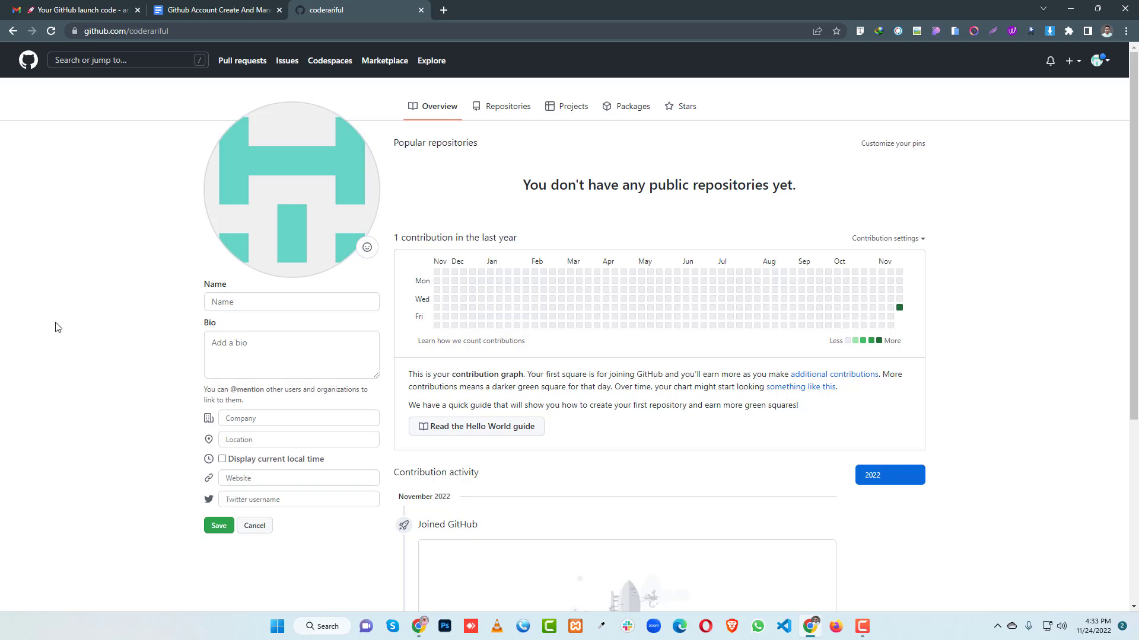
Step: Enter the full name, bio 'Professional Freelancer and Trainer', company and location
left_click(228, 305)
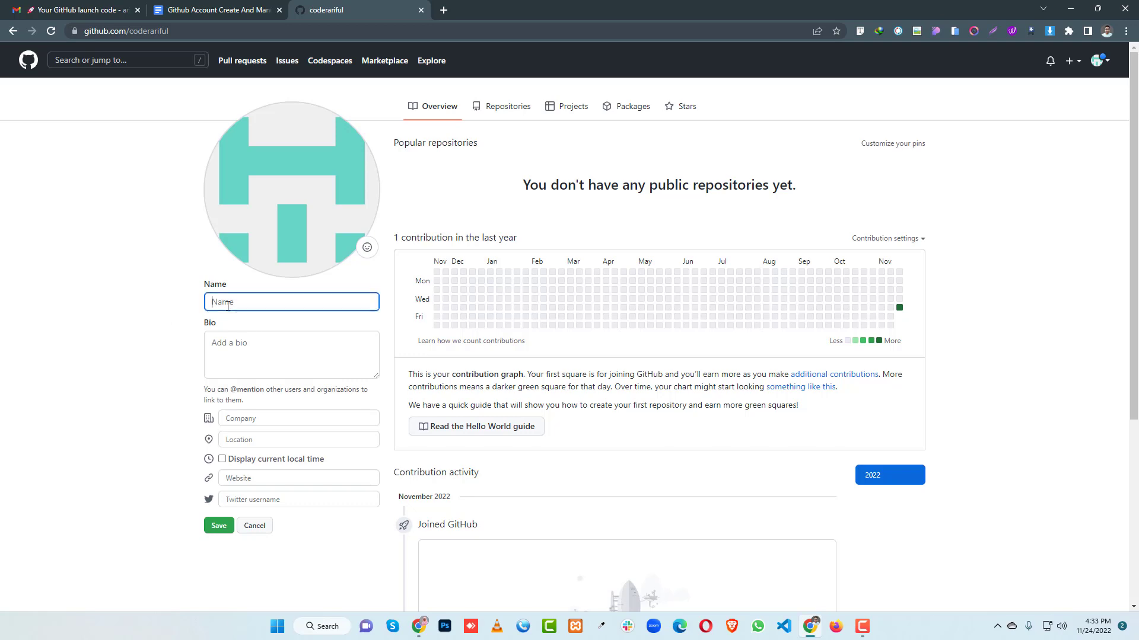
type("Ariful Islam")
left_click(280, 360)
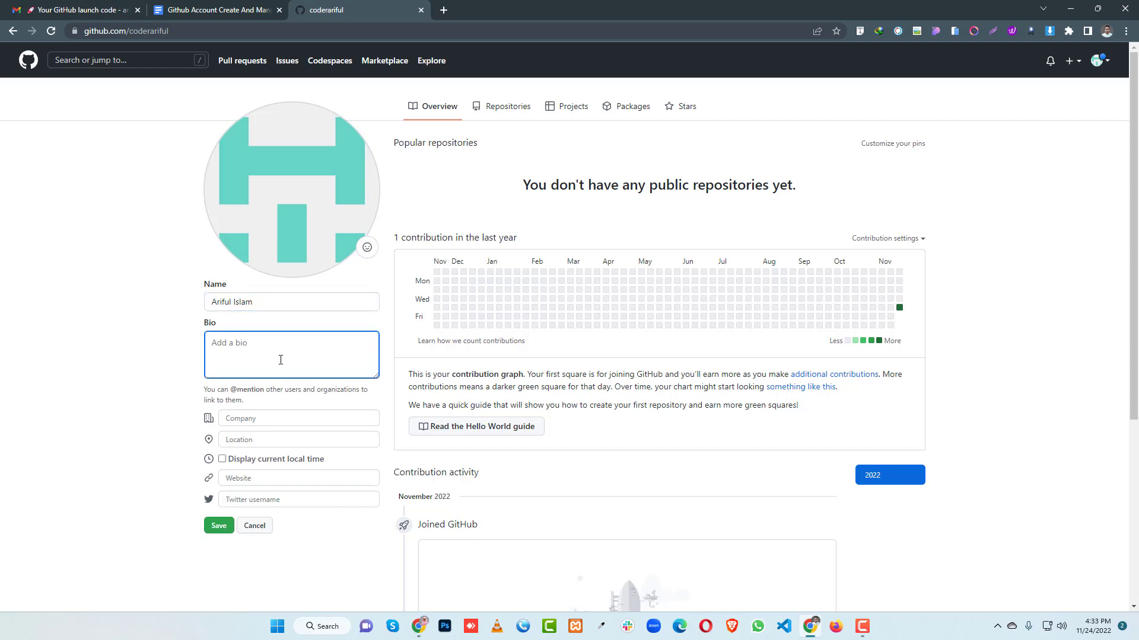
type("P")
left_click(275, 420)
type("Si")
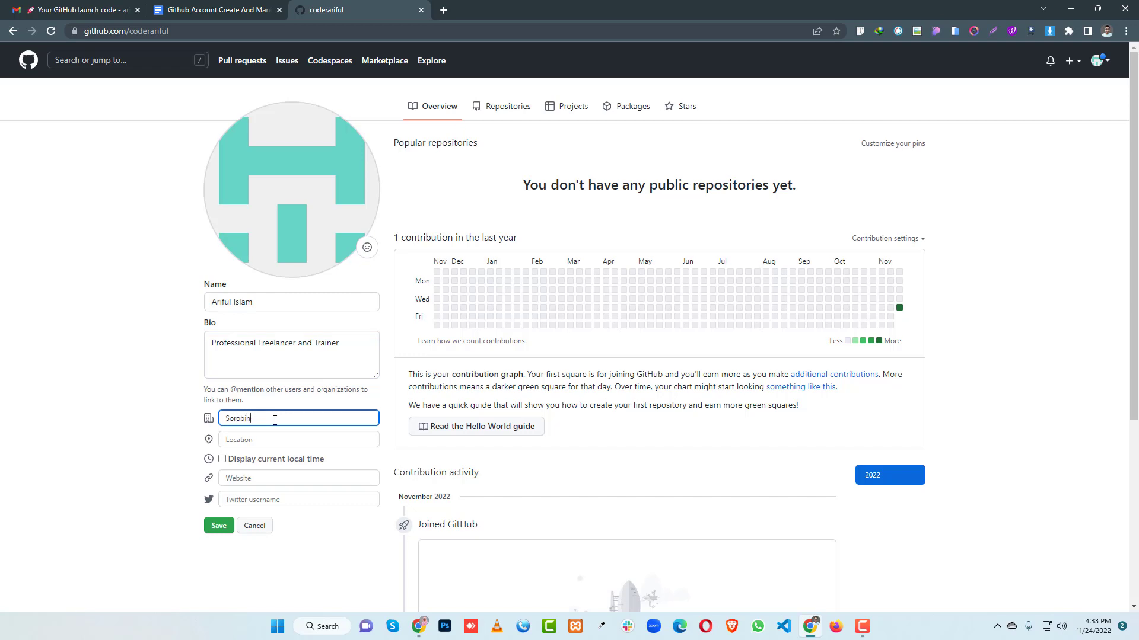
left_click(255, 438)
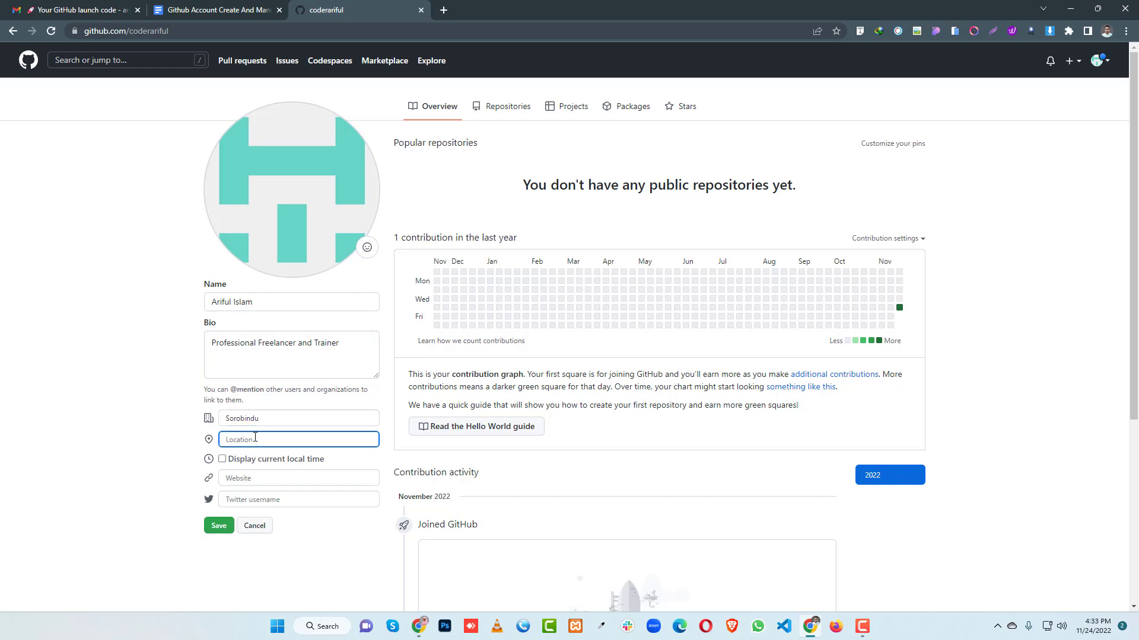
type("Sirajgnaj")
Step: Turn on Display current local time and enter the Twitter username
left_click(222, 459)
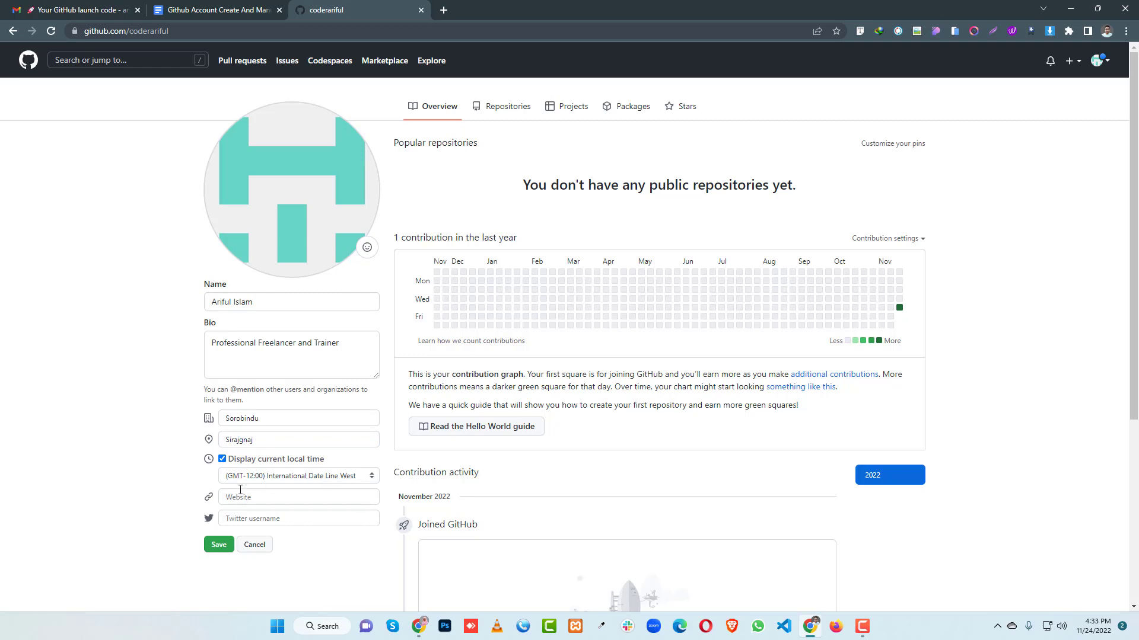
left_click(315, 481)
left_click(136, 472)
left_click(241, 496)
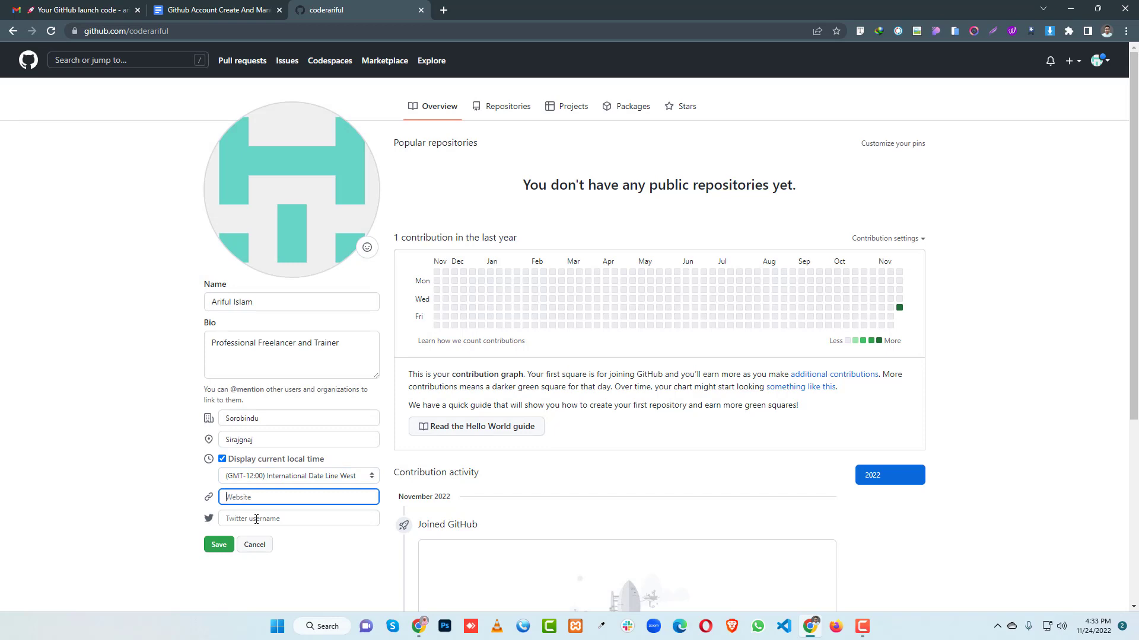
left_click(256, 520)
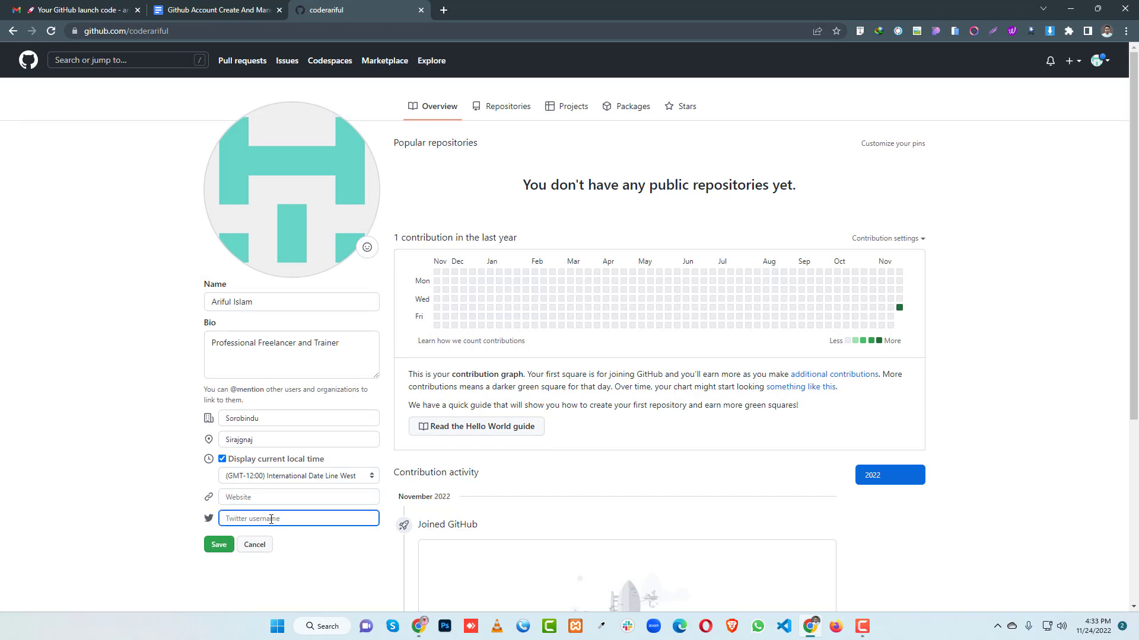
type("ariful22noyon")
Step: Save the edited profile, then review the shown name, bio, company, location and join date
left_click(218, 547)
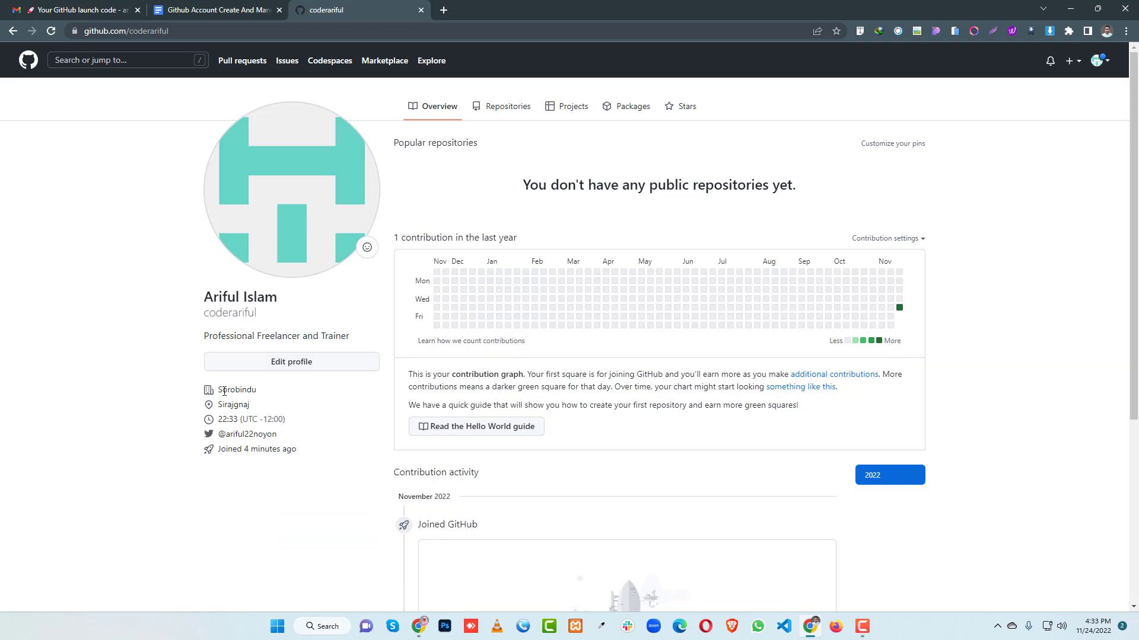
left_click_drag(223, 390, 293, 423)
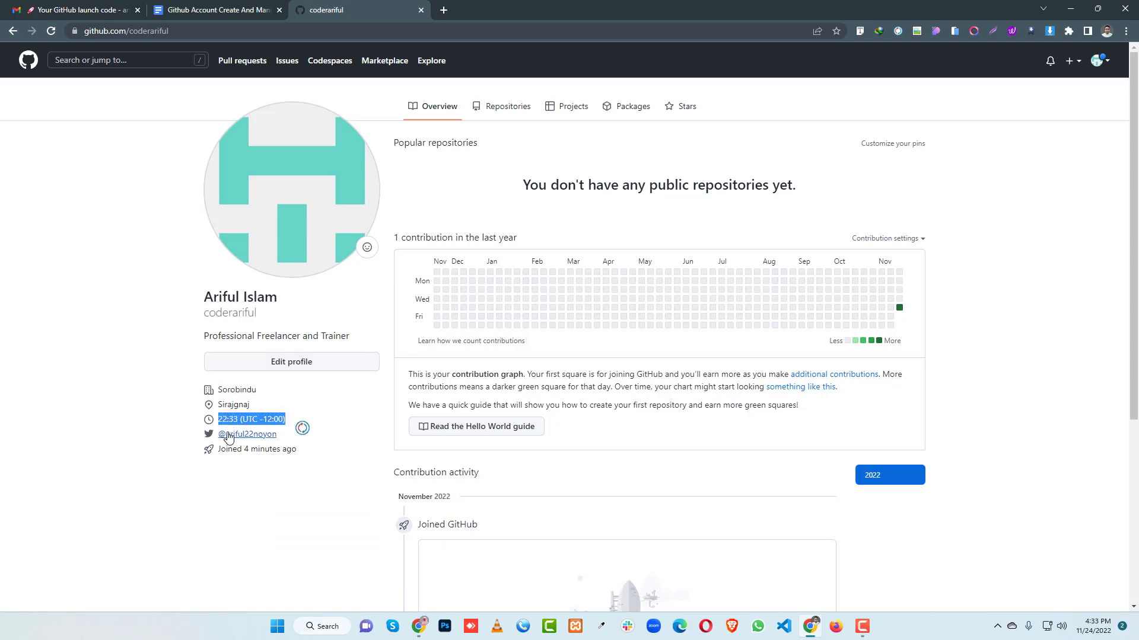
left_click(239, 489)
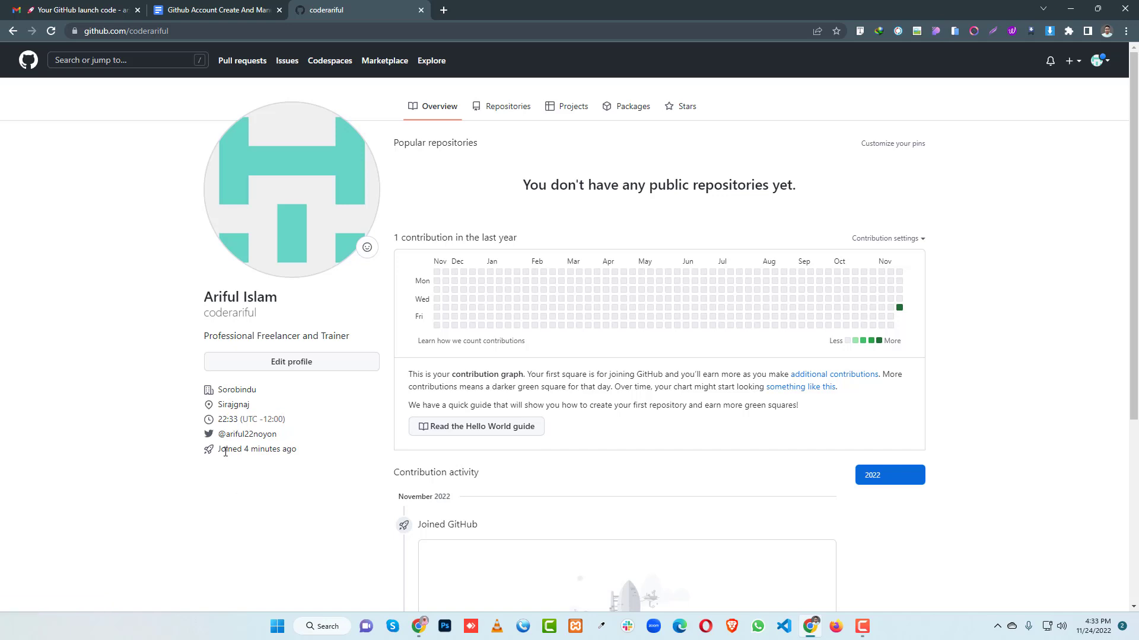
left_click_drag(226, 449, 297, 451)
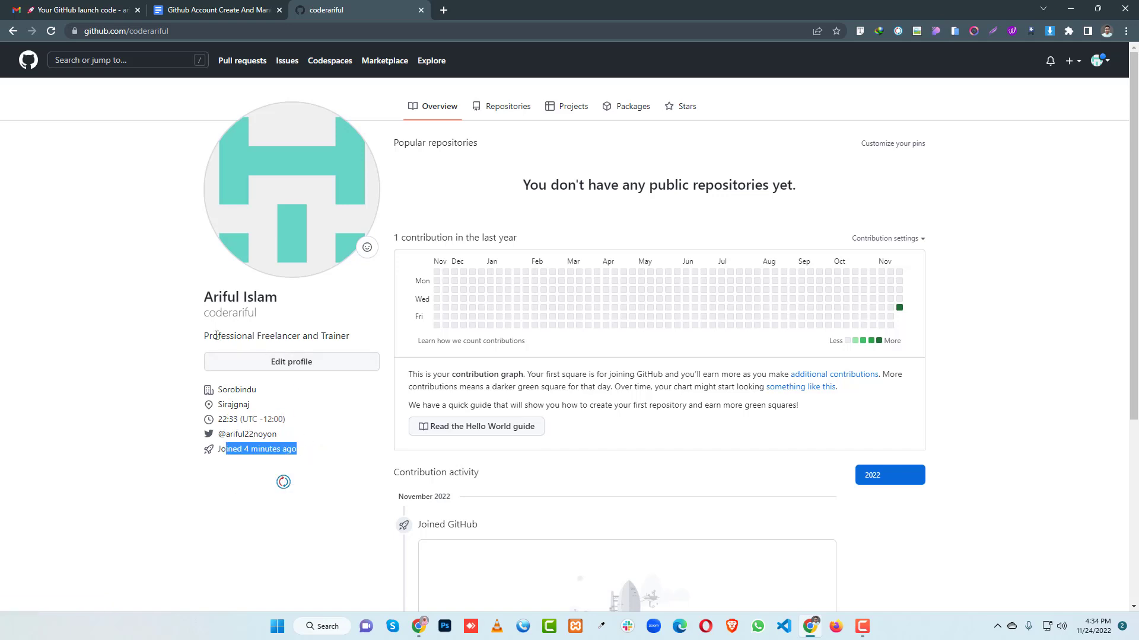
left_click_drag(209, 336, 353, 337)
left_click_drag(205, 294, 278, 298)
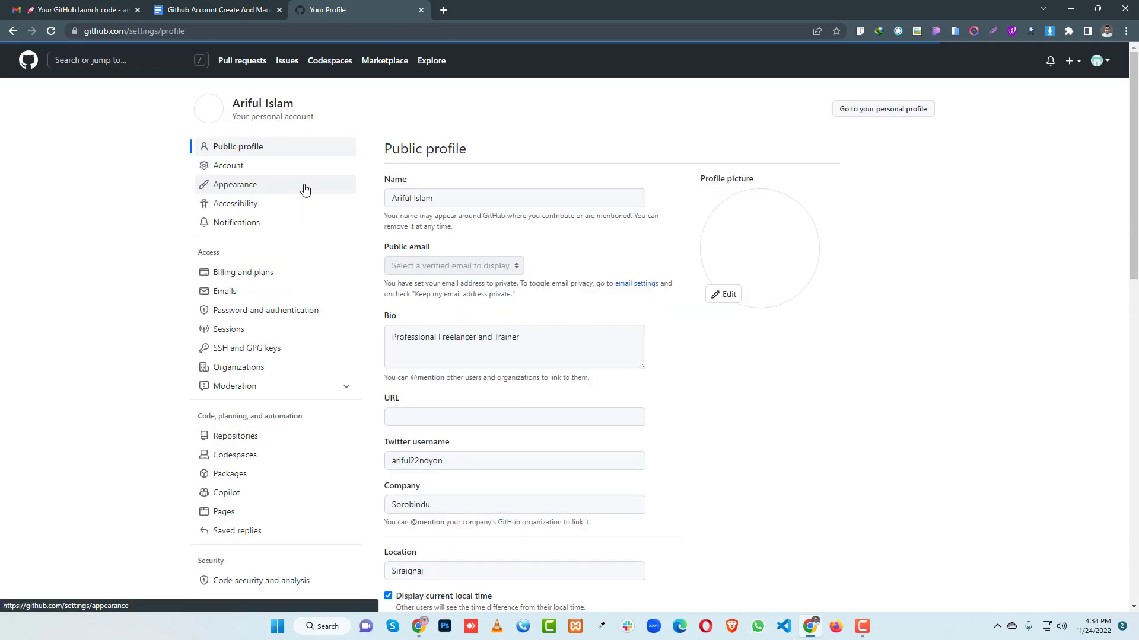
Step: Upload a portrait photo and set it as the new profile picture
left_click(739, 295)
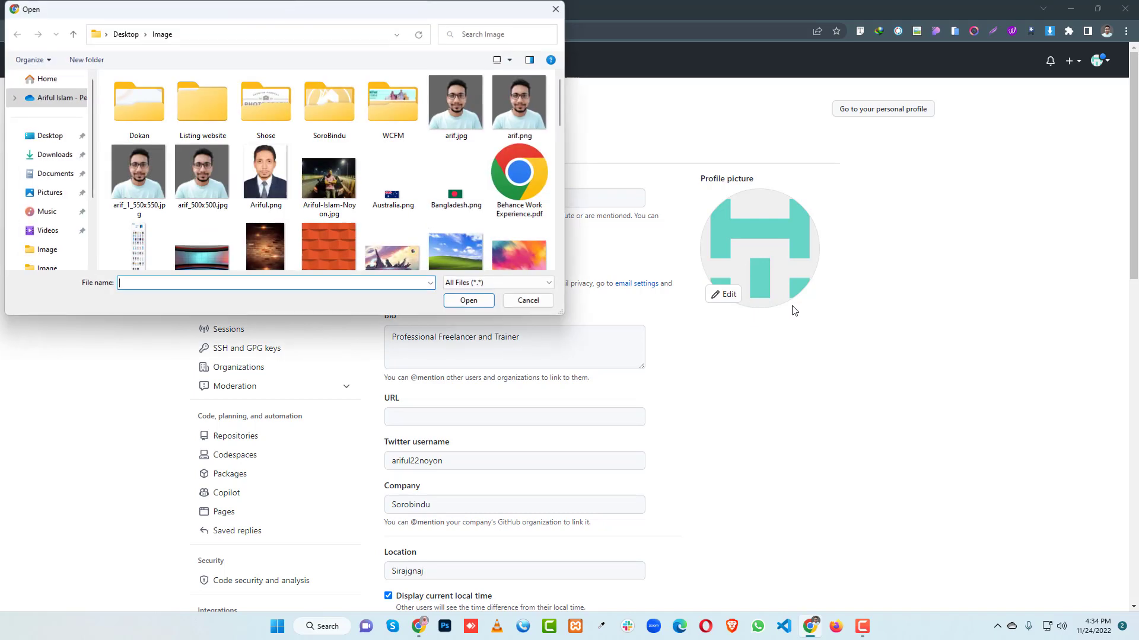
left_click(140, 169)
left_click(468, 301)
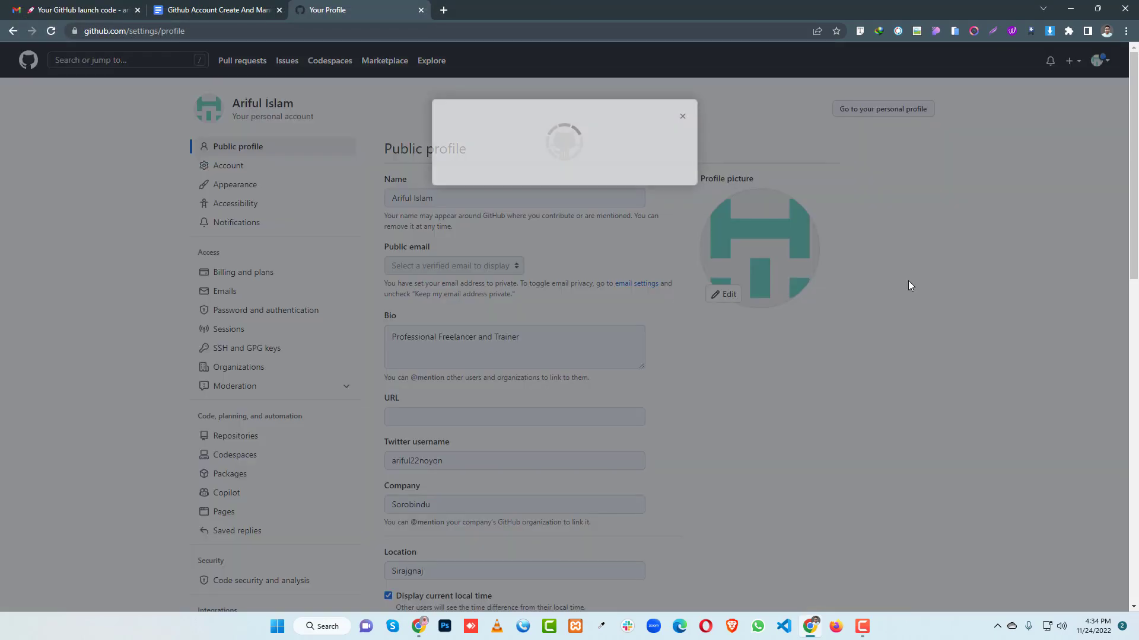
left_click(580, 417)
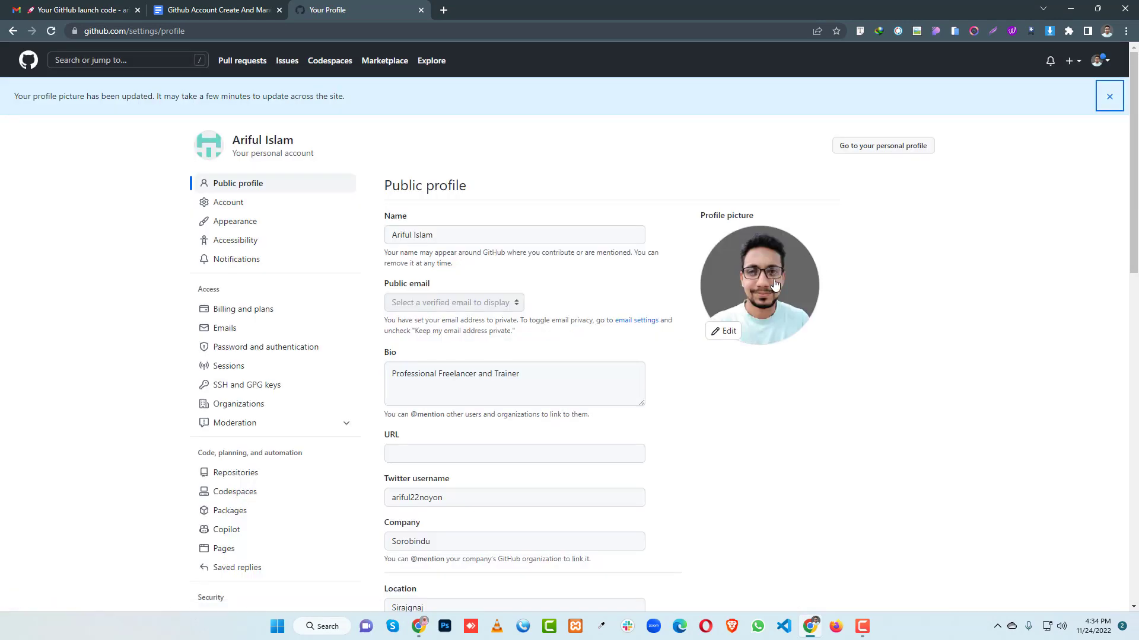
Step: Save the public profile settings with Update profile
scroll(790, 205, "down", 6)
scroll(791, 206, "down", 4)
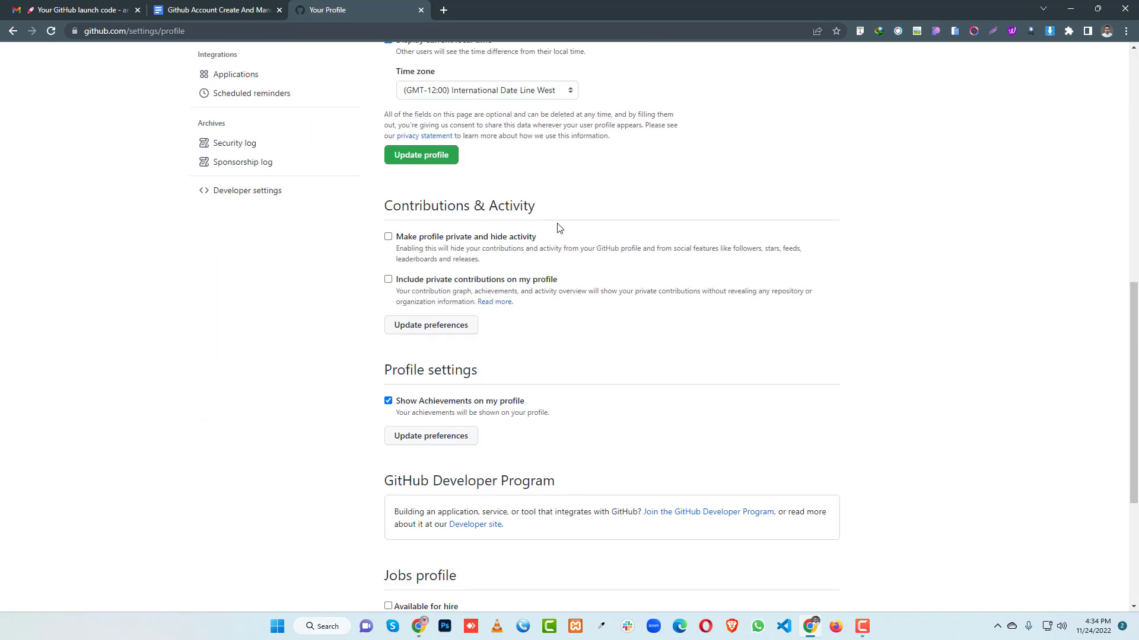
left_click(422, 157)
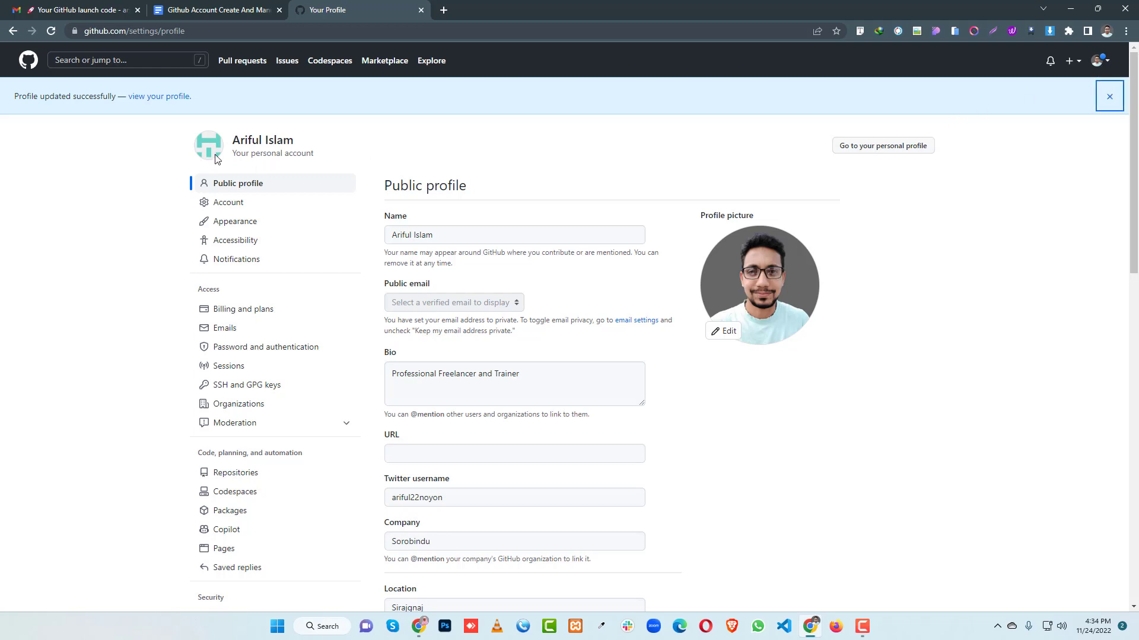
Step: Reload the profile settings, then go to your own profile page showing the new avatar
left_click(293, 191)
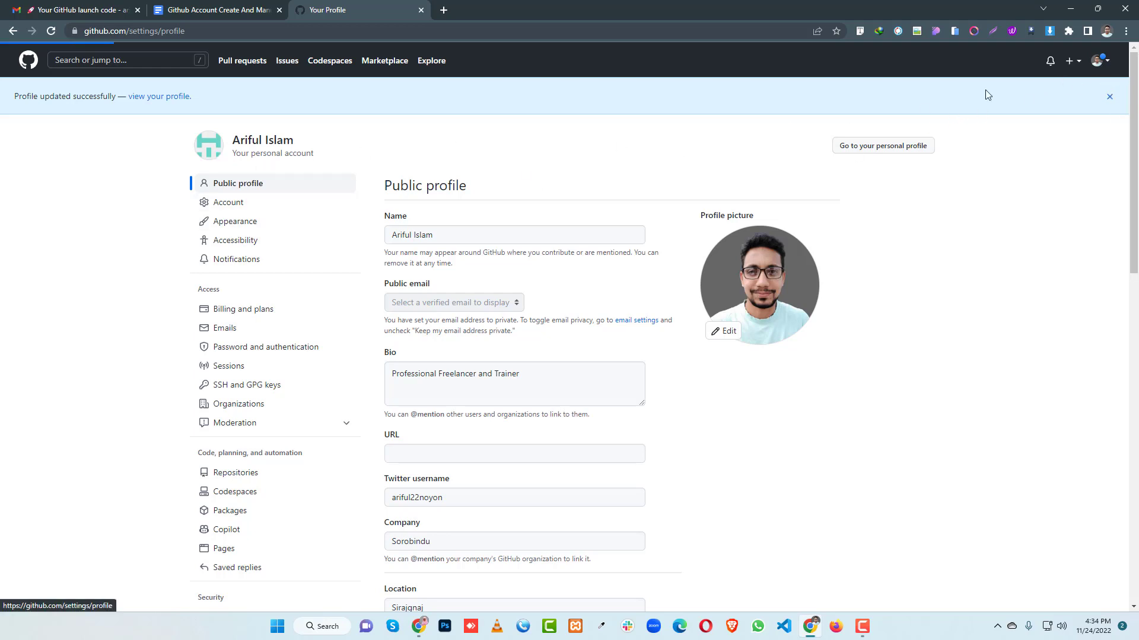
left_click(881, 148)
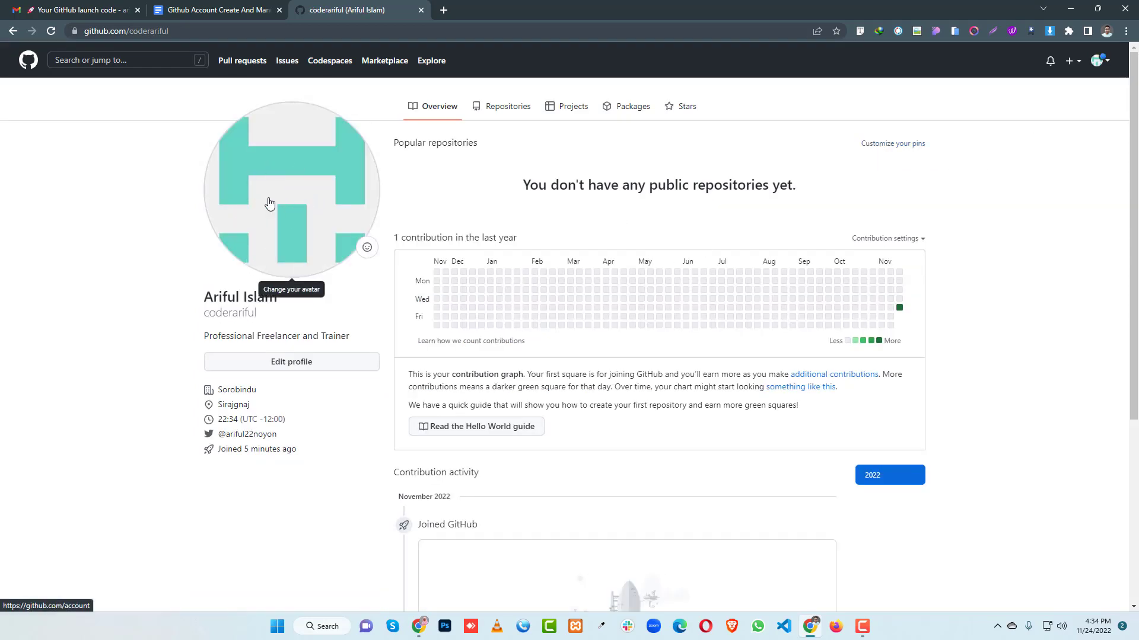
scroll(592, 231, "down", 4)
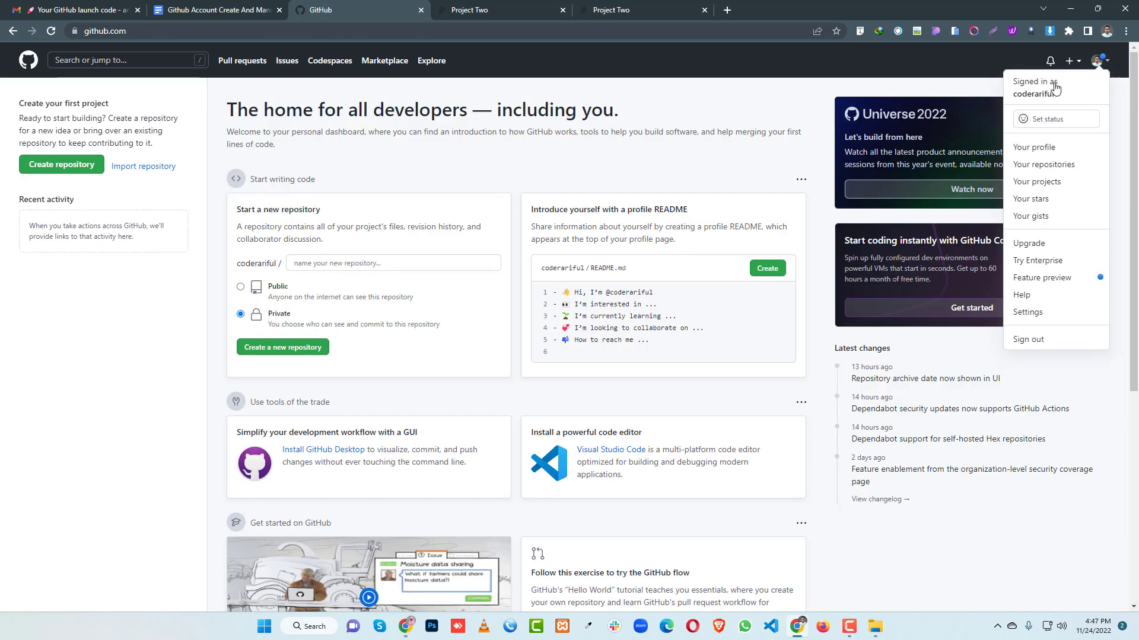
left_click(1046, 149)
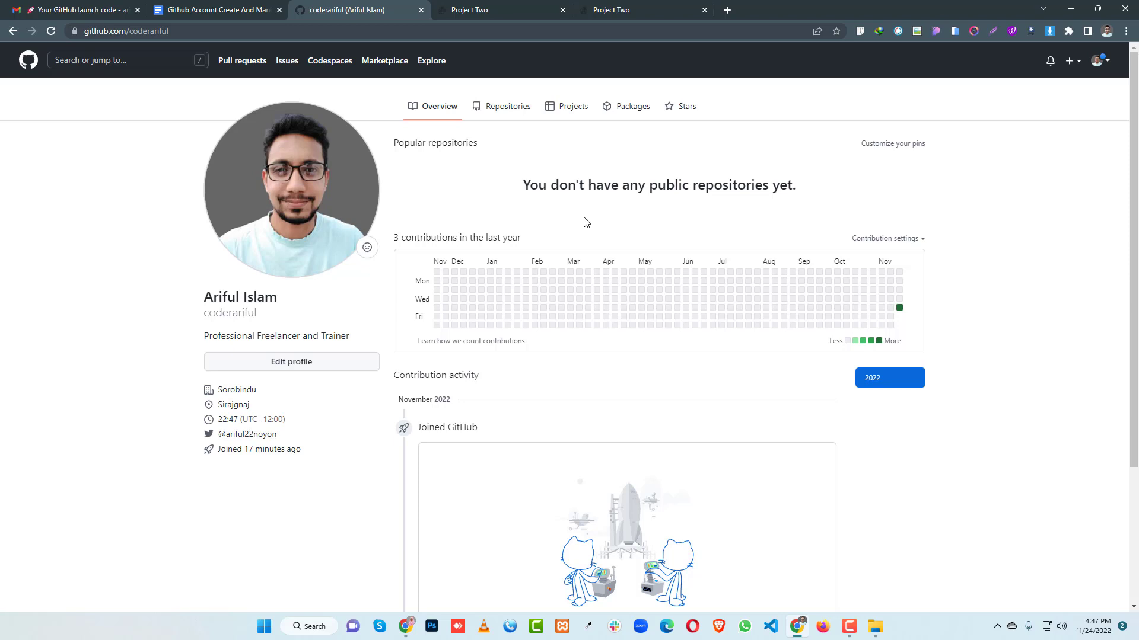
Step: From your Repositories list, start creating a new repository
left_click(506, 109)
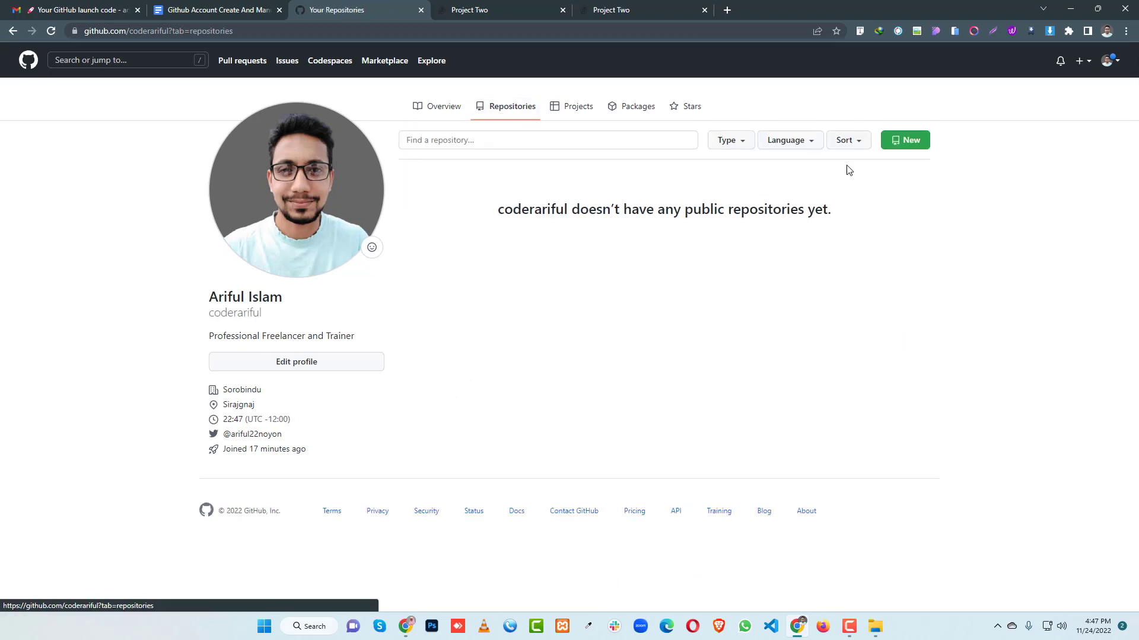
left_click(1082, 61)
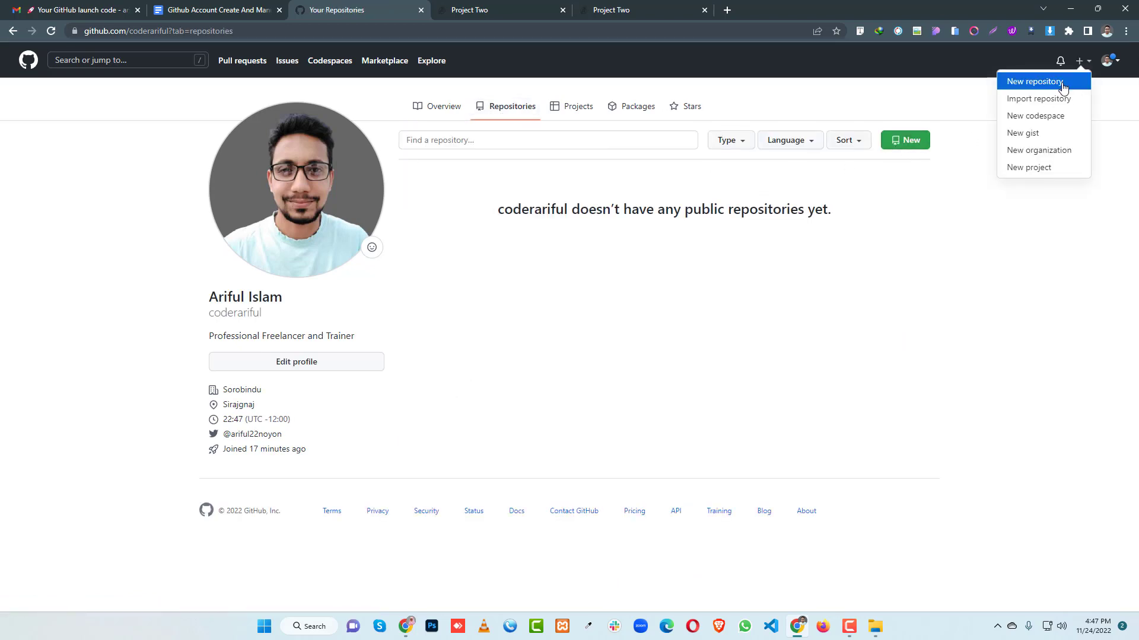
left_click(1056, 83)
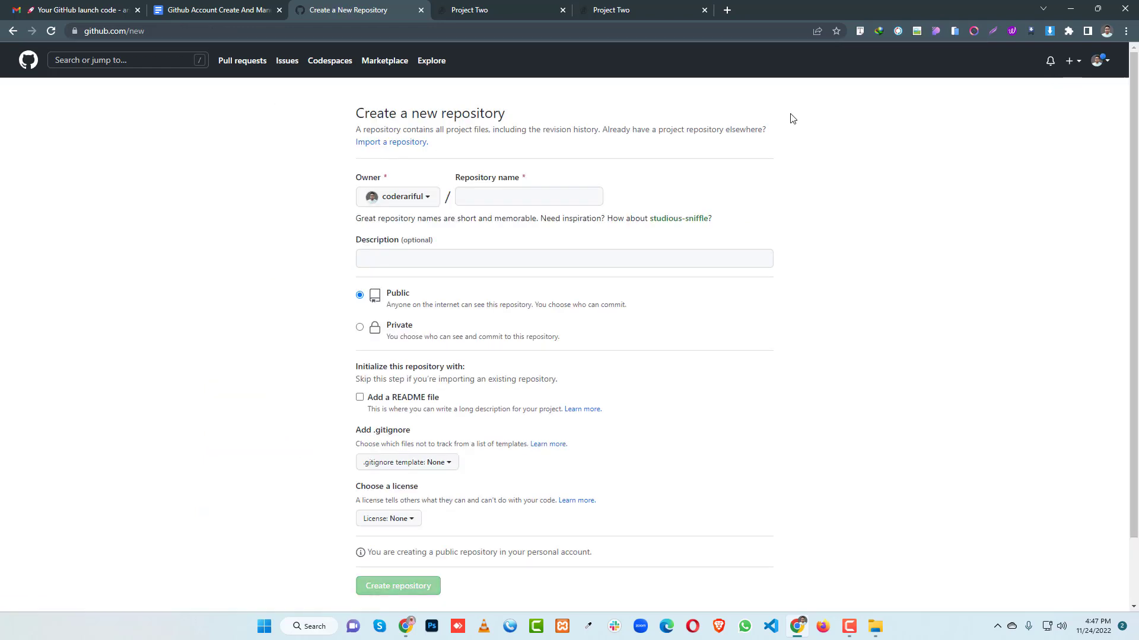
Step: Name the repository 'projectname', keep it Public, and create it
left_click(473, 198)
type("je")
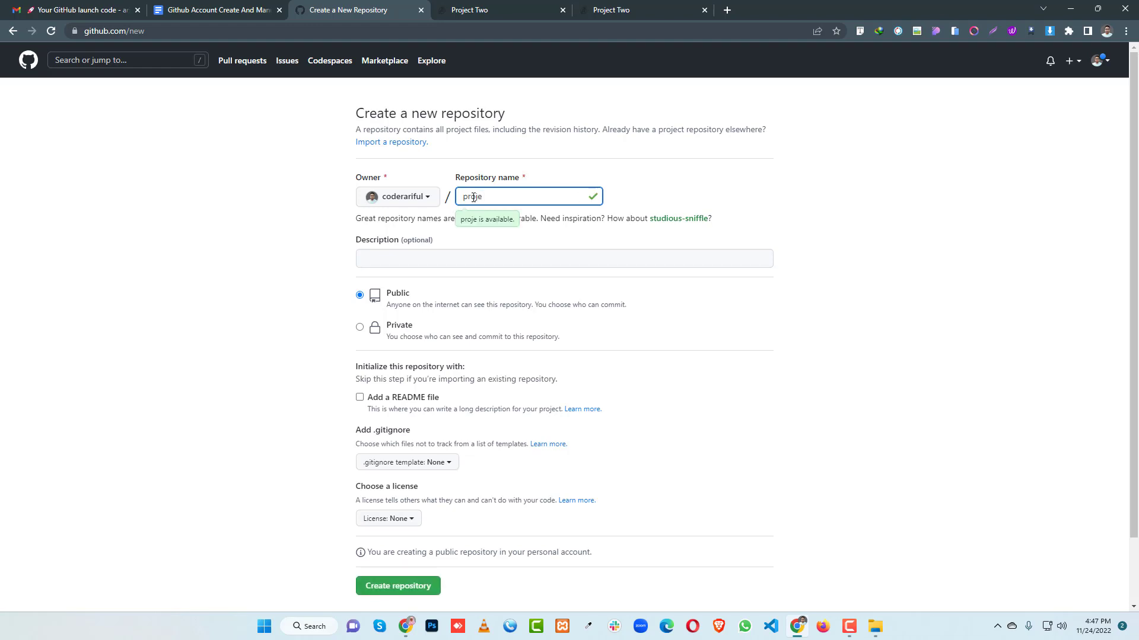
key("BackSpace")
key("BackSpace")
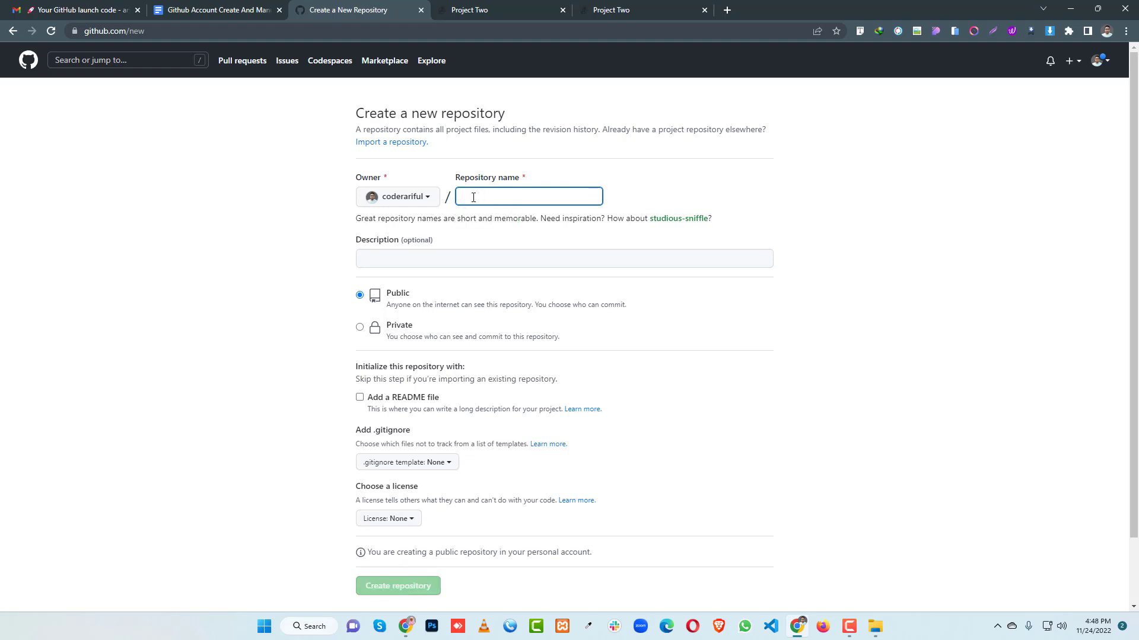
type("projectname")
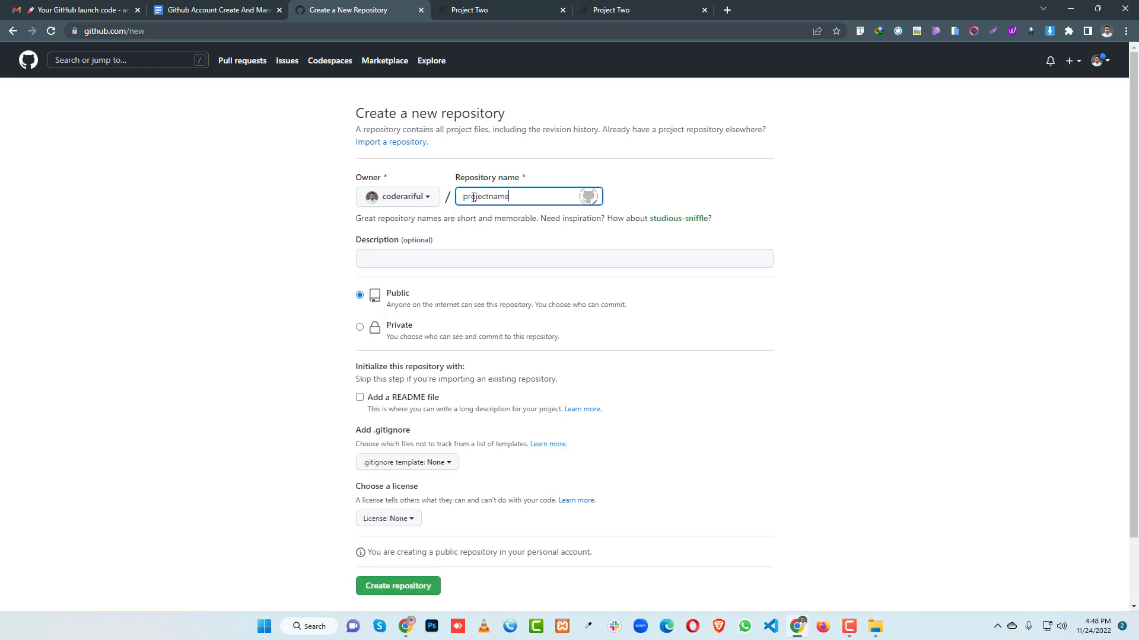
left_click(662, 198)
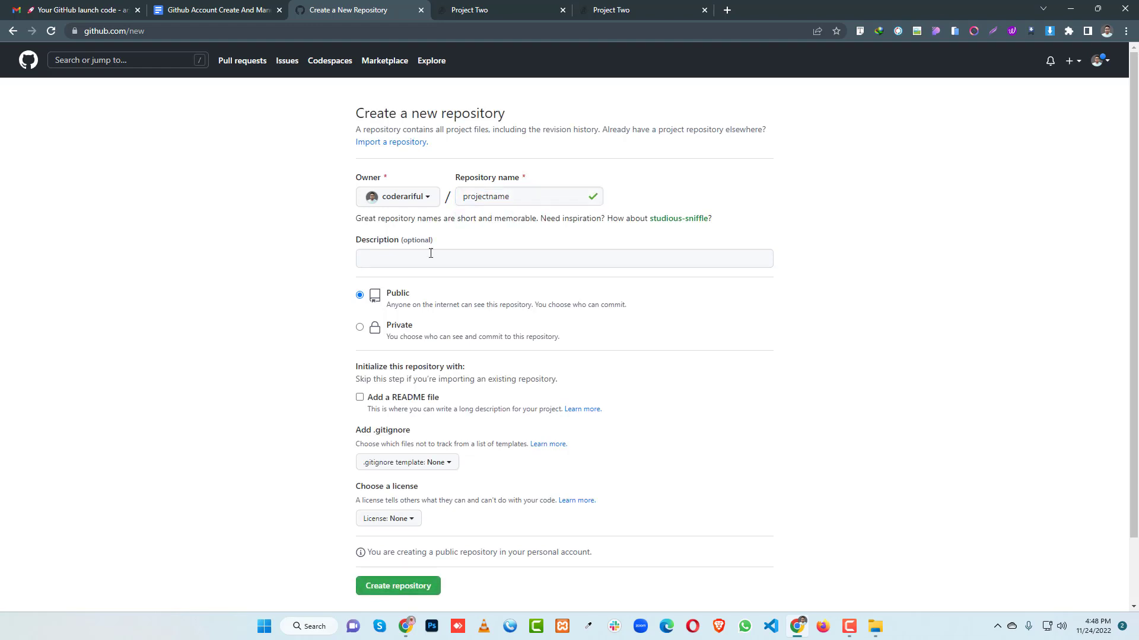
scroll(450, 254, "down", 2)
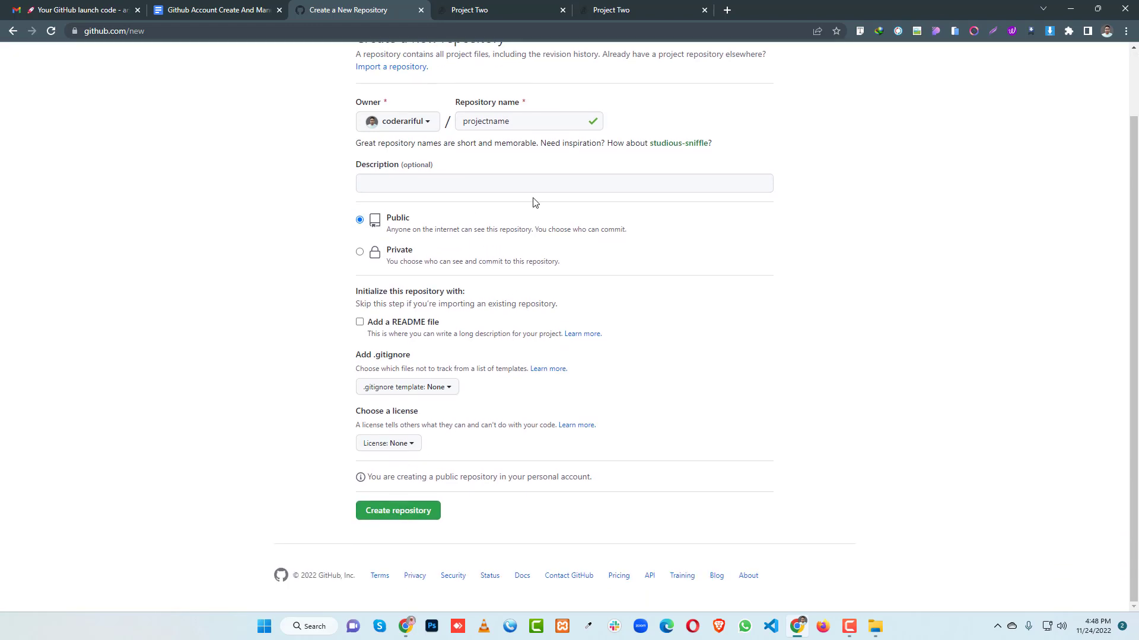
double_click(492, 121)
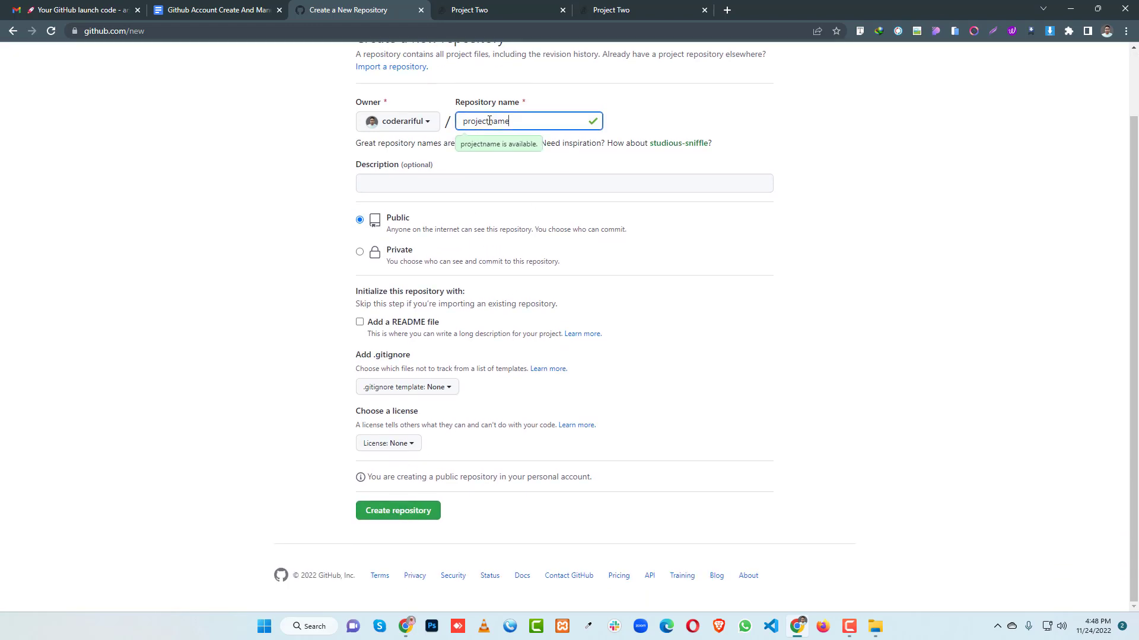
left_click(399, 515)
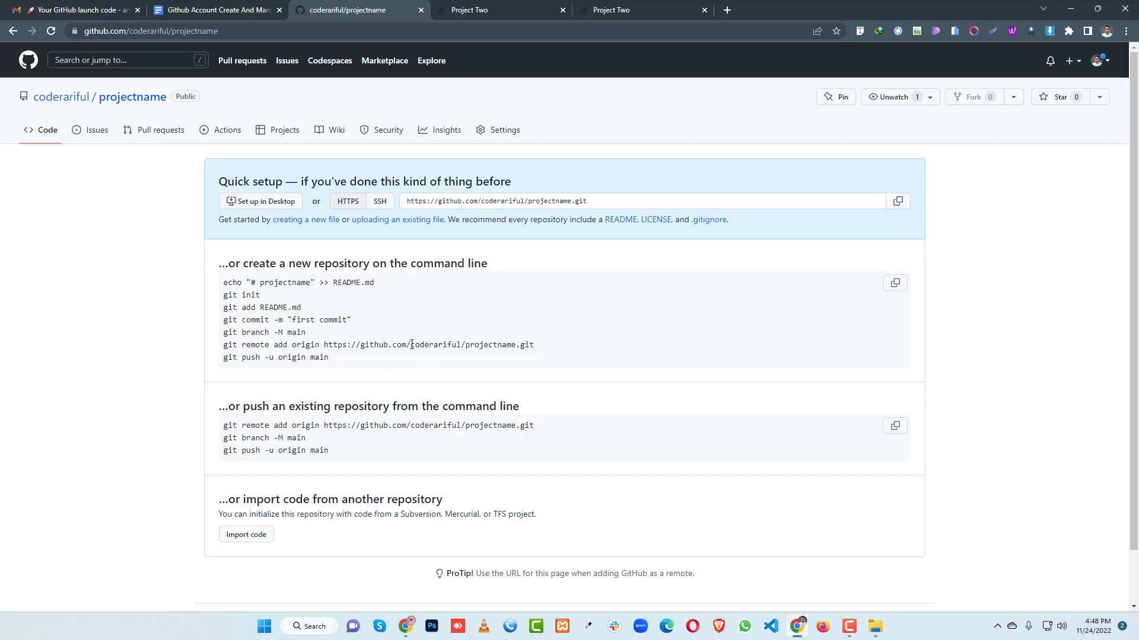
Step: Review projectname's git URL and quick-setup commands, then close both Project Two tabs
left_click_drag(411, 344, 533, 345)
left_click(239, 281)
left_click_drag(224, 282, 394, 368)
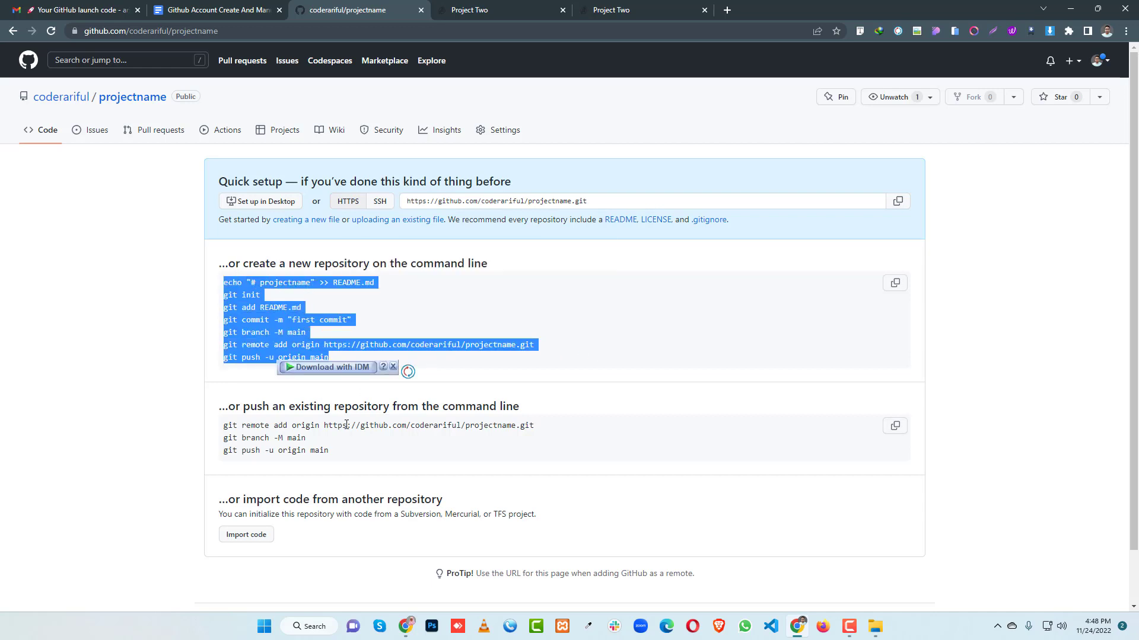
left_click(527, 380)
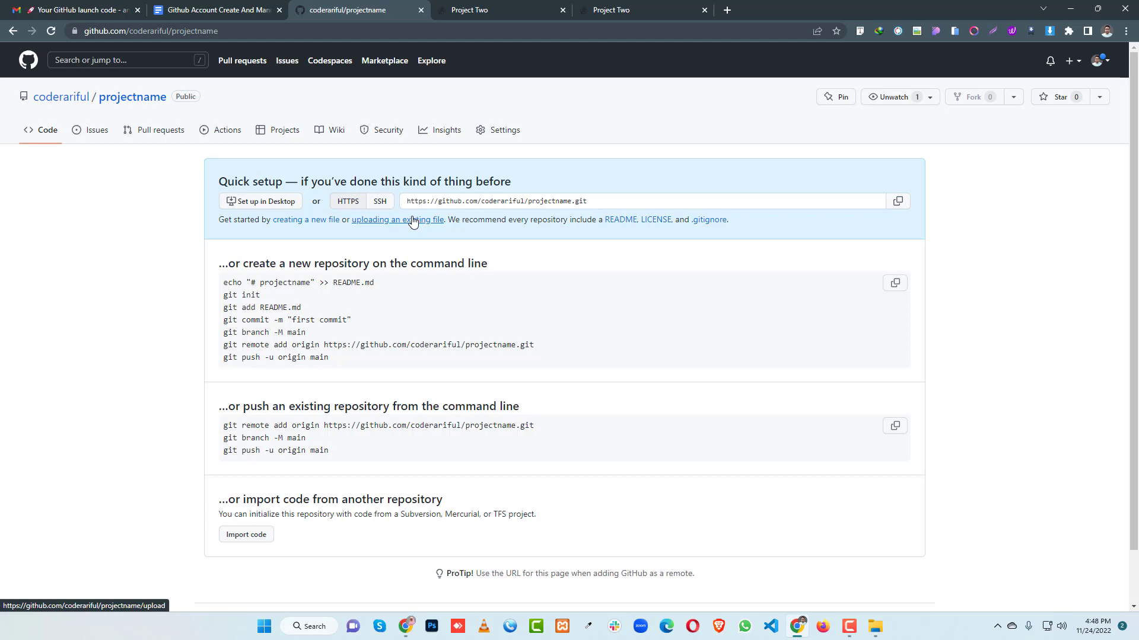
left_click(563, 10)
left_click(563, 10)
left_click(563, 10)
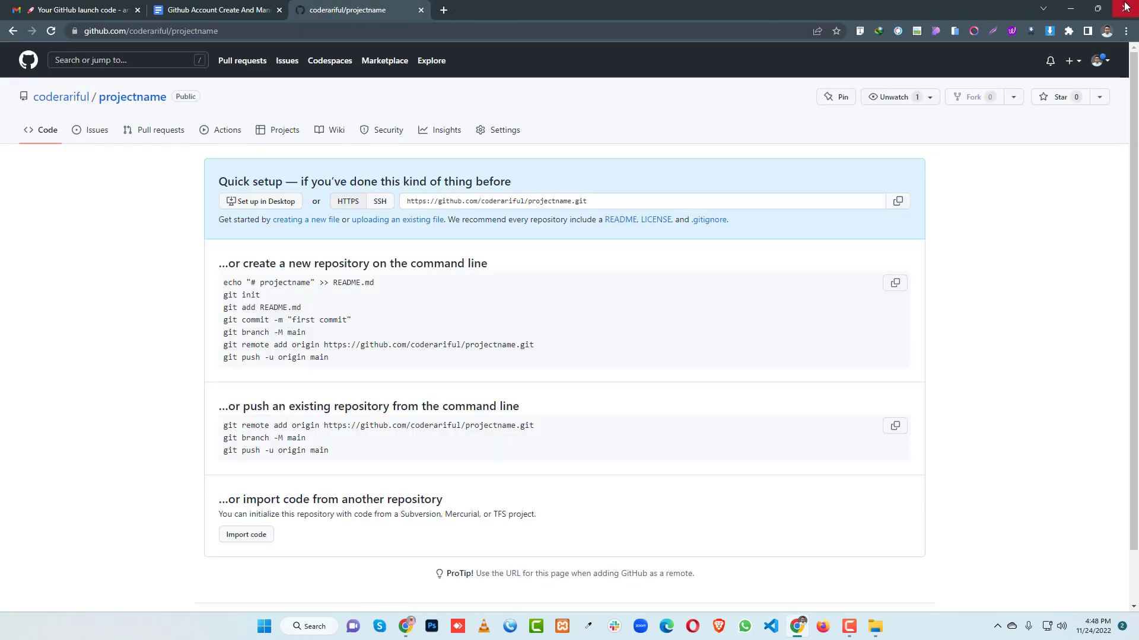
left_click(1070, 8)
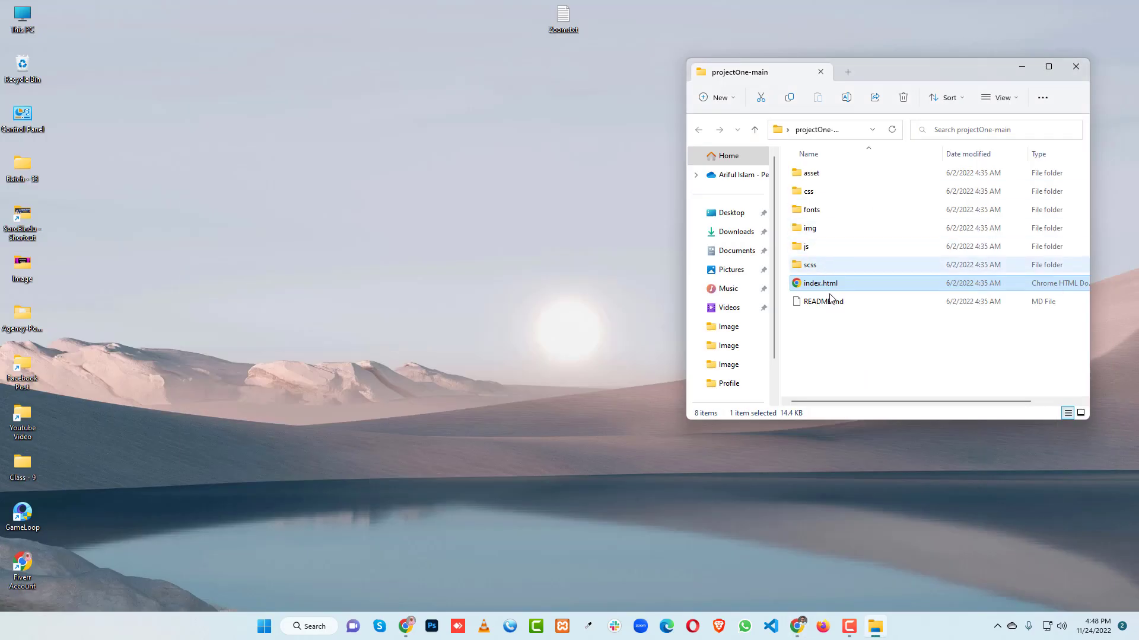
left_click_drag(950, 82, 703, 168)
double_click(598, 371)
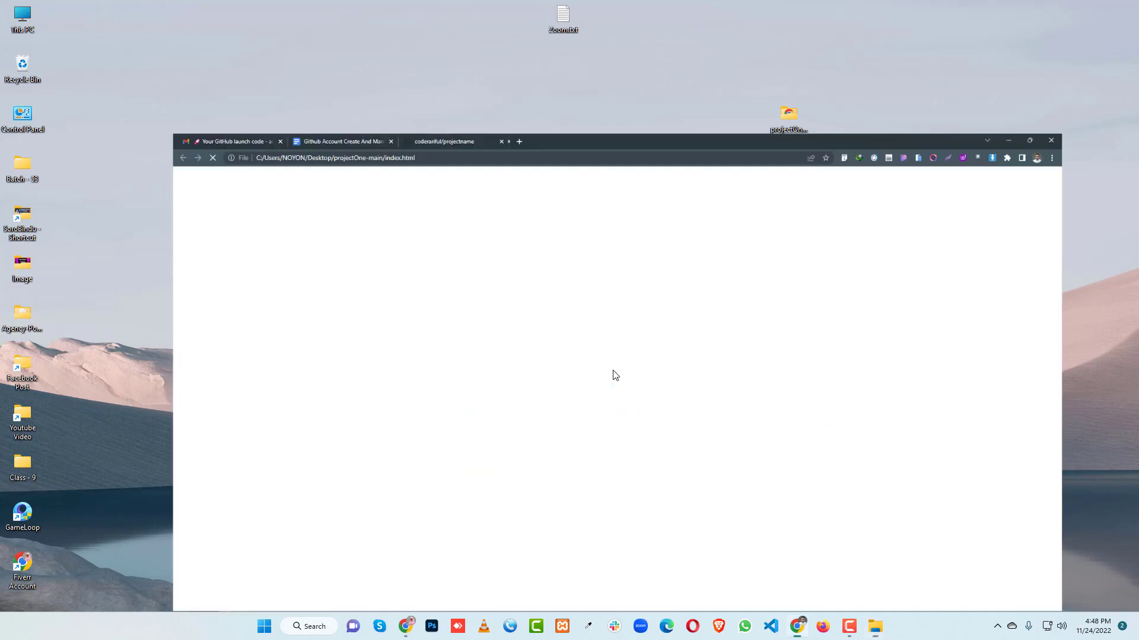
scroll(576, 202, "down", 10)
scroll(555, 204, "down", 11)
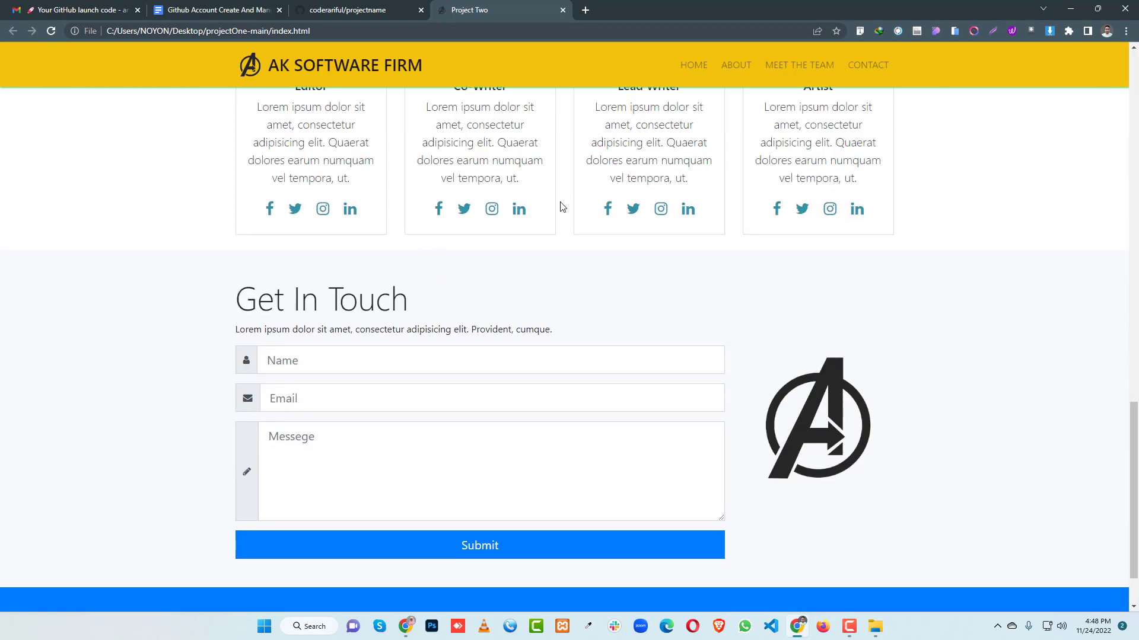
scroll(571, 197, "up", 6)
scroll(573, 202, "up", 12)
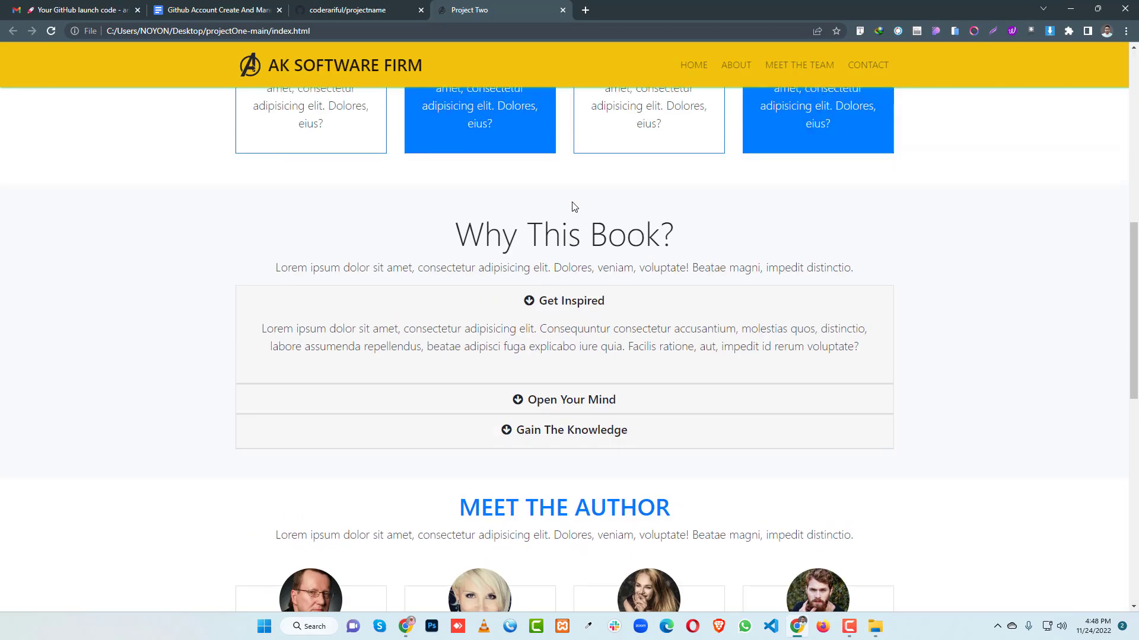
left_click(562, 10)
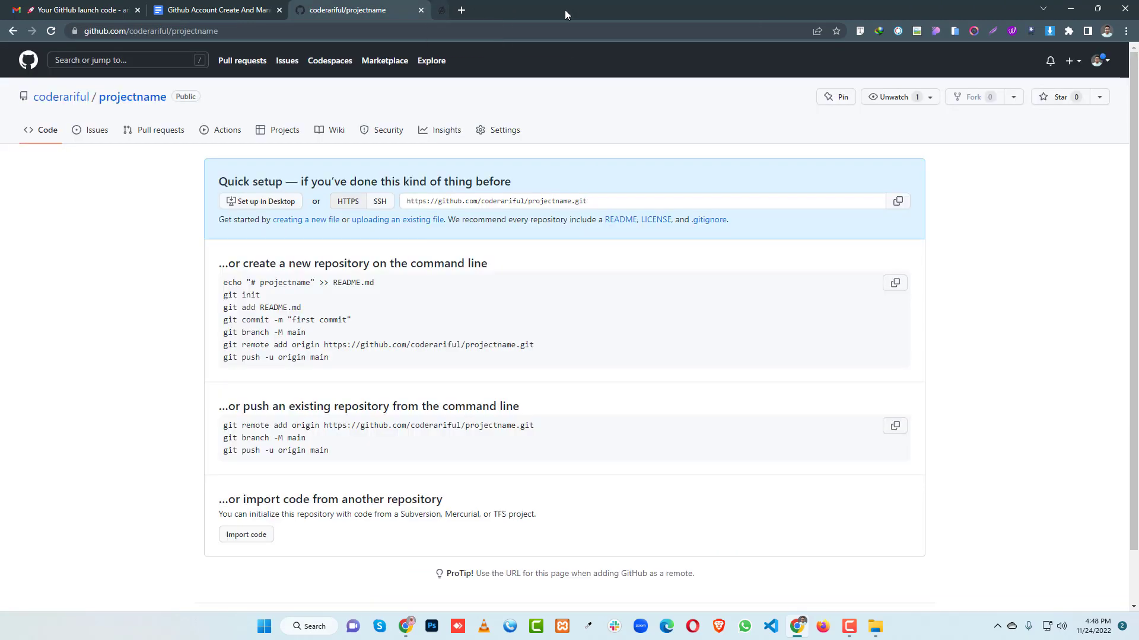
Step: Drag all projectOne-main files from a side-by-side Explorer window into the upload page
left_click(385, 221)
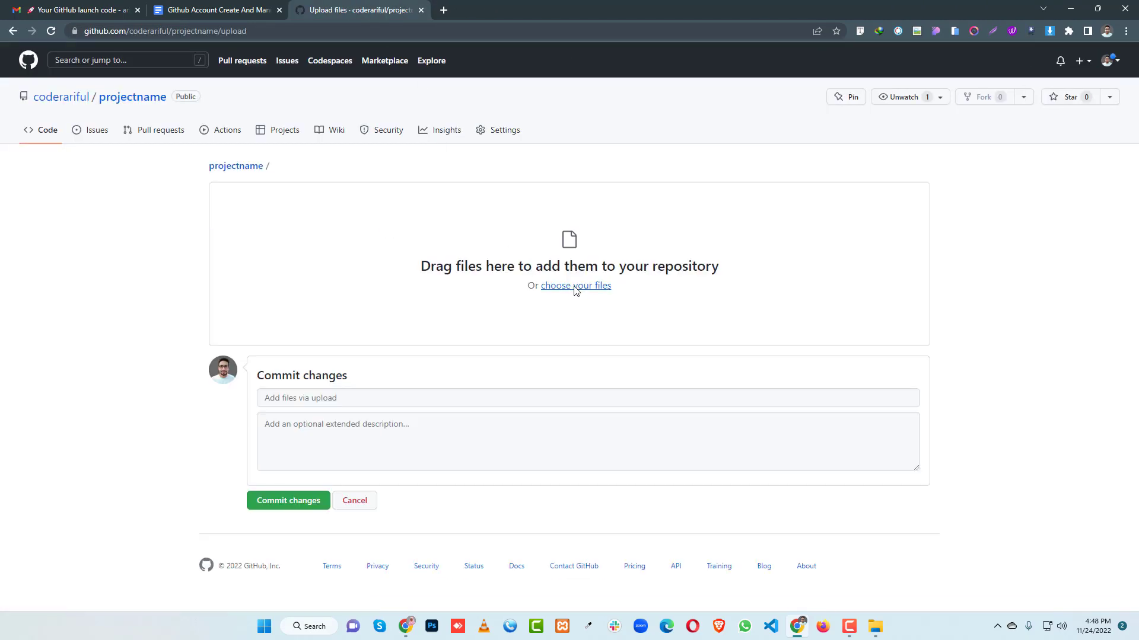
left_click(578, 289)
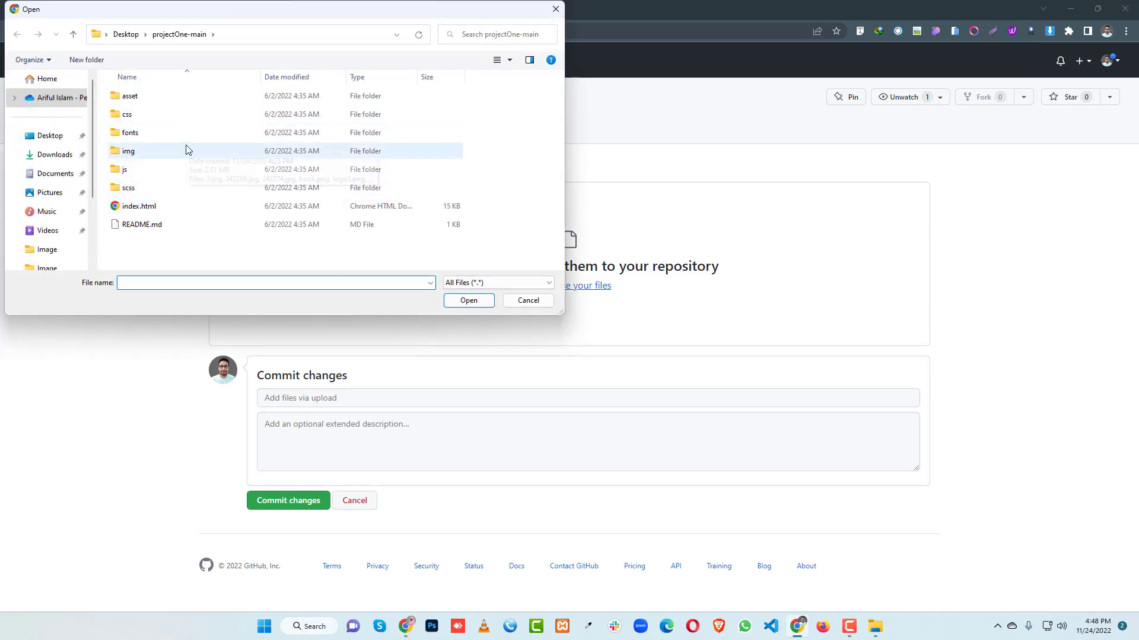
left_click(528, 301)
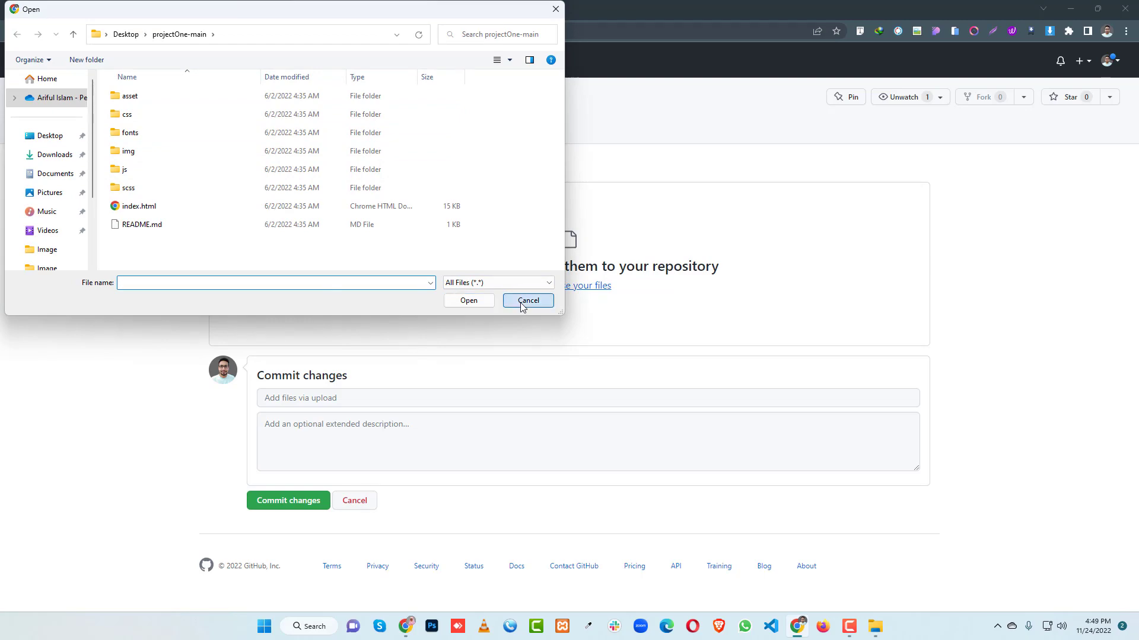
left_click(1098, 8)
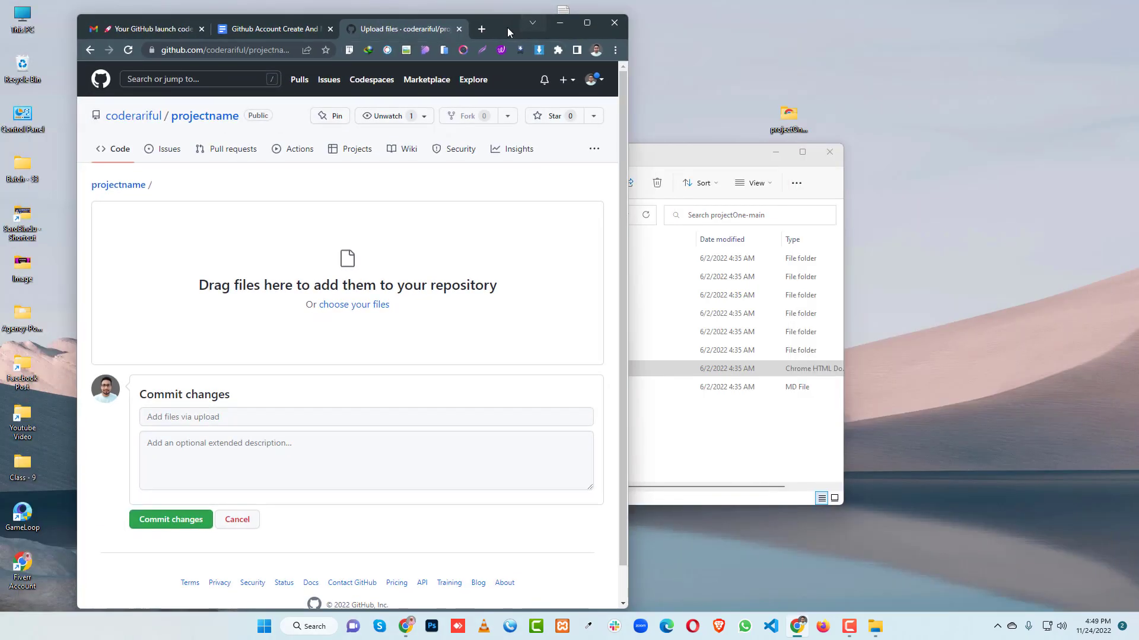
left_click_drag(507, 27, 447, 16)
left_click_drag(705, 154, 872, 82)
left_click_drag(831, 346, 267, 252)
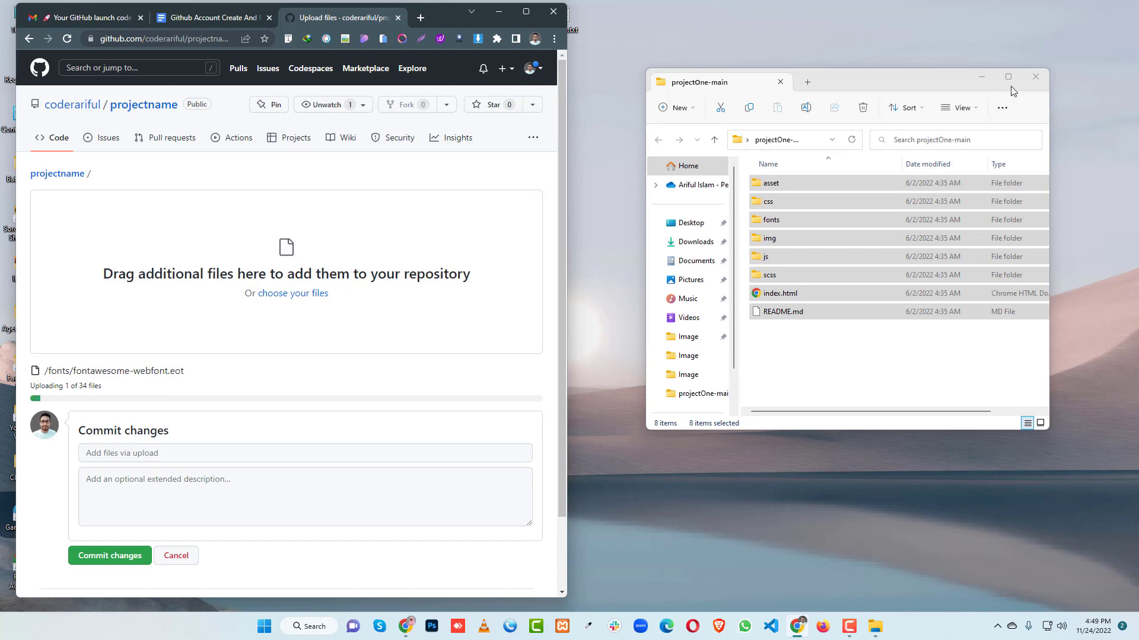
Step: Close the projectOne-main folder, maximize the browser, and wait for all 34 files to upload
left_click(1035, 77)
left_click_drag(448, 17, 774, 24)
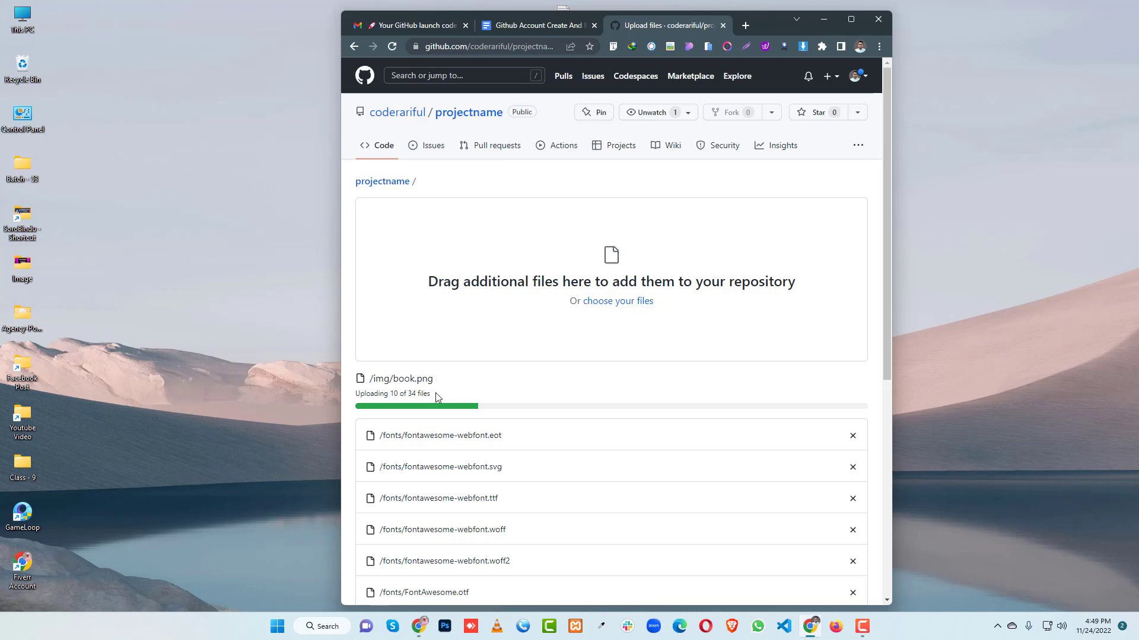
left_click(860, 20)
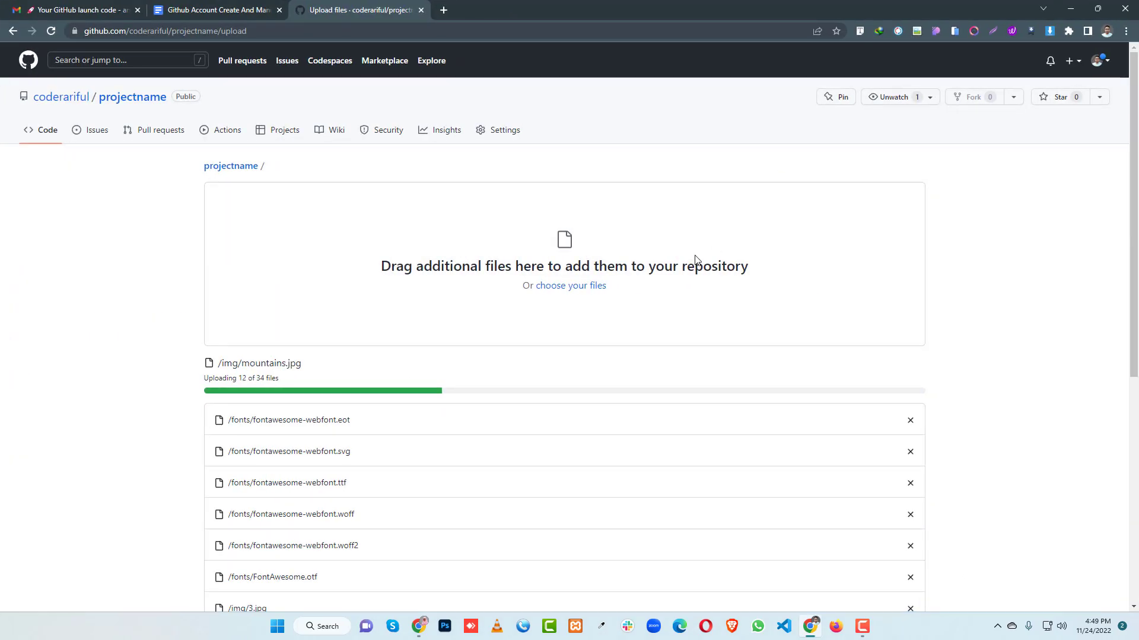
scroll(696, 261, "down", 1)
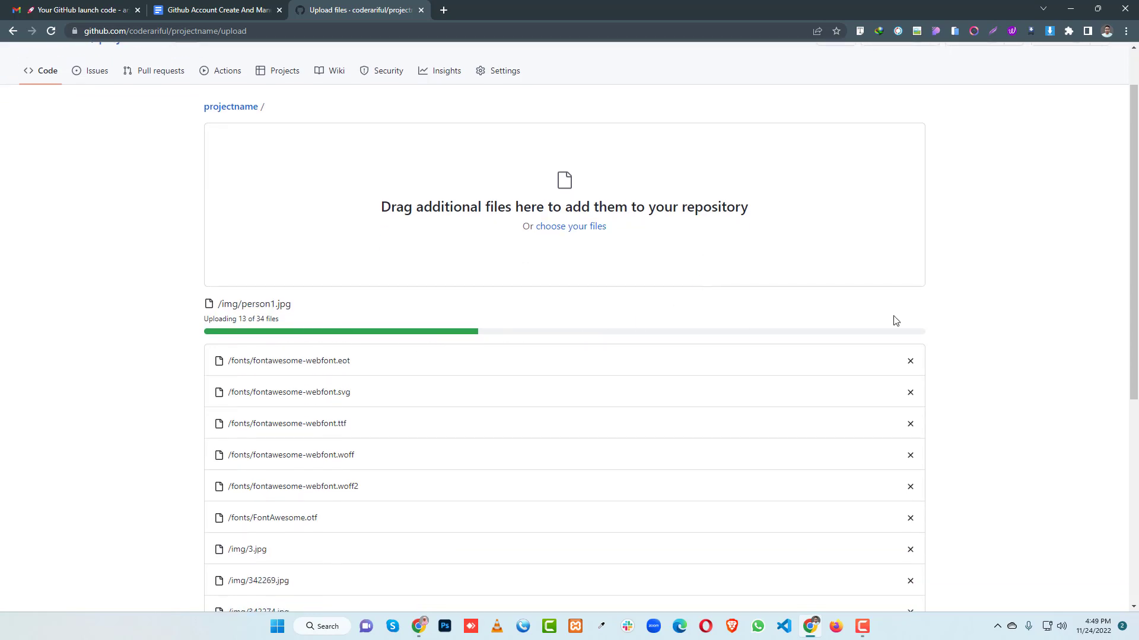
scroll(635, 350, "down", 5)
scroll(603, 350, "up", 5)
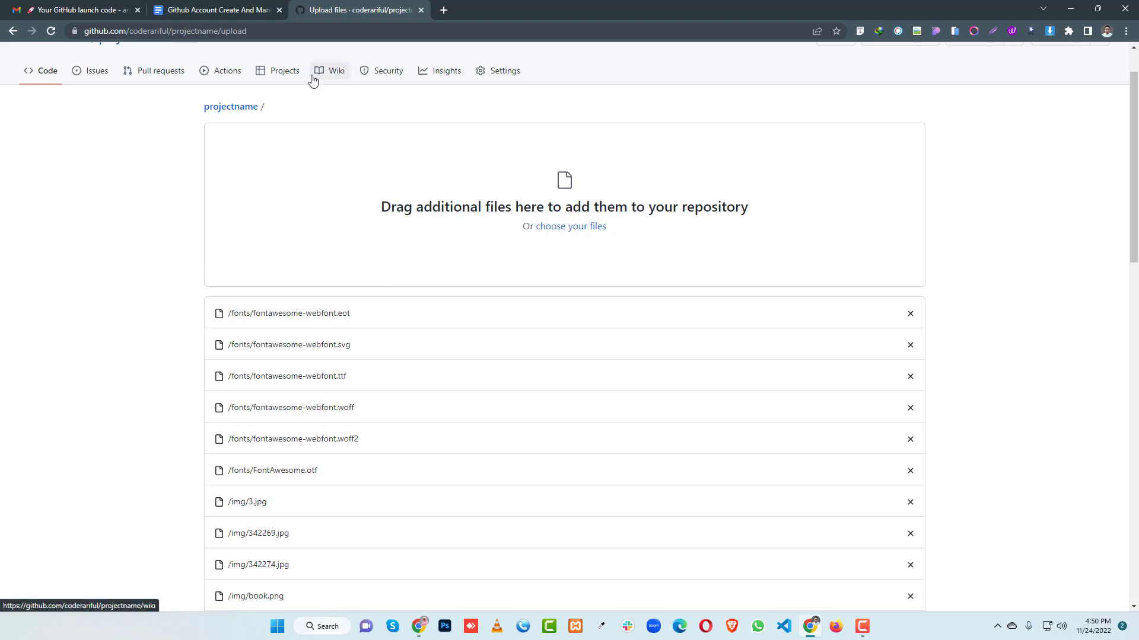
Step: Commit the uploaded website files with the 'Add files via upload' message
scroll(406, 107, "up", 1)
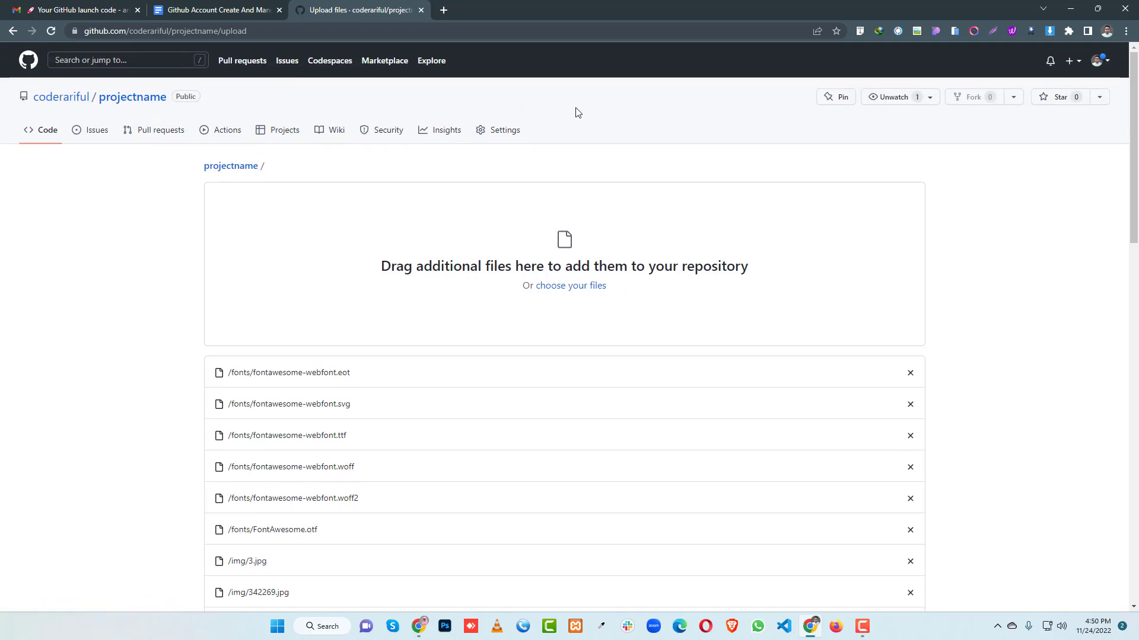
scroll(740, 306, "down", 15)
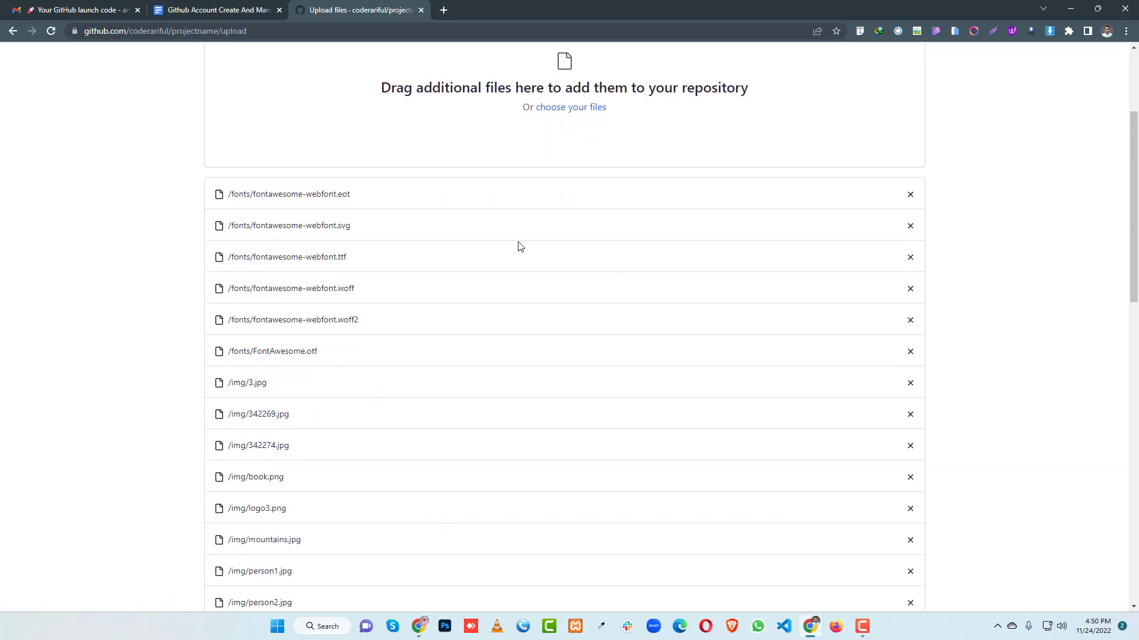
scroll(537, 190, "down", 2)
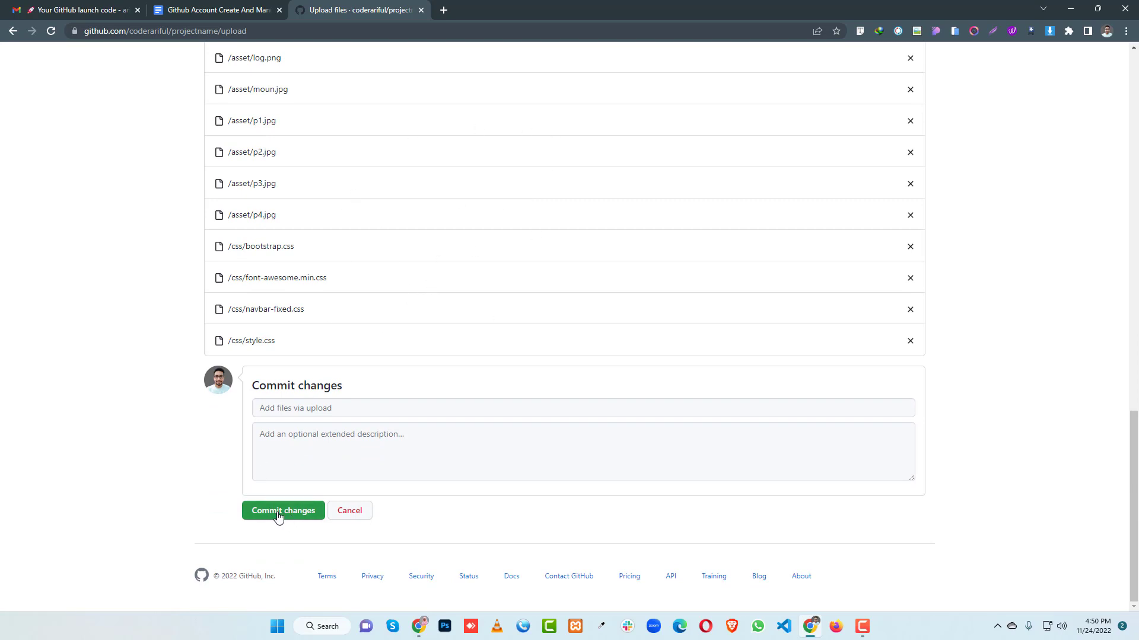
left_click(302, 455)
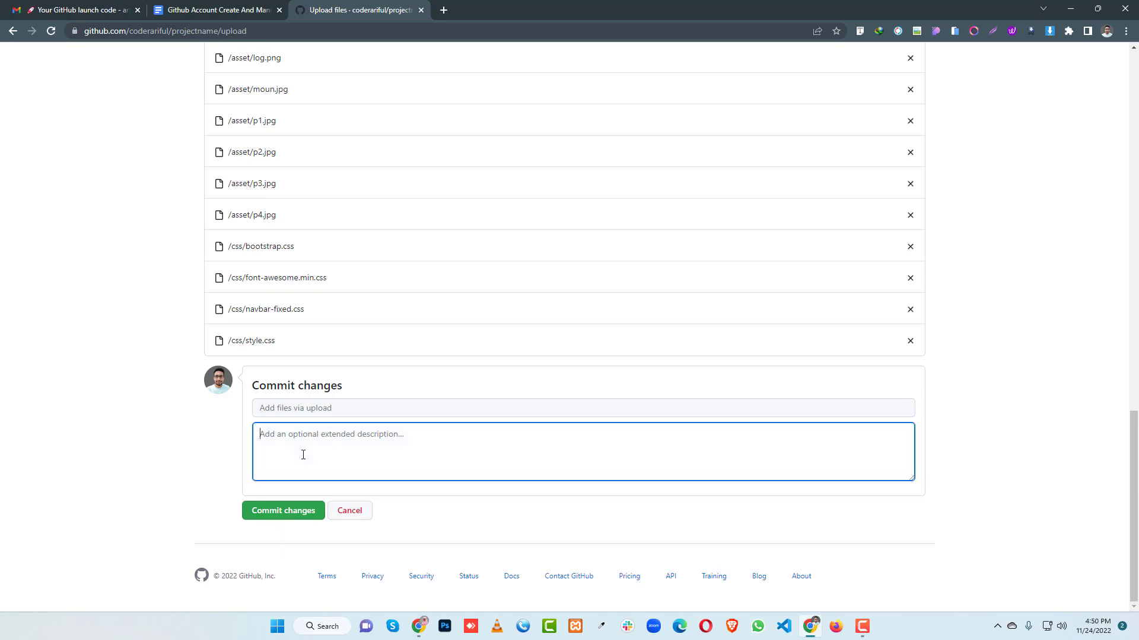
left_click(346, 406)
left_click(315, 455)
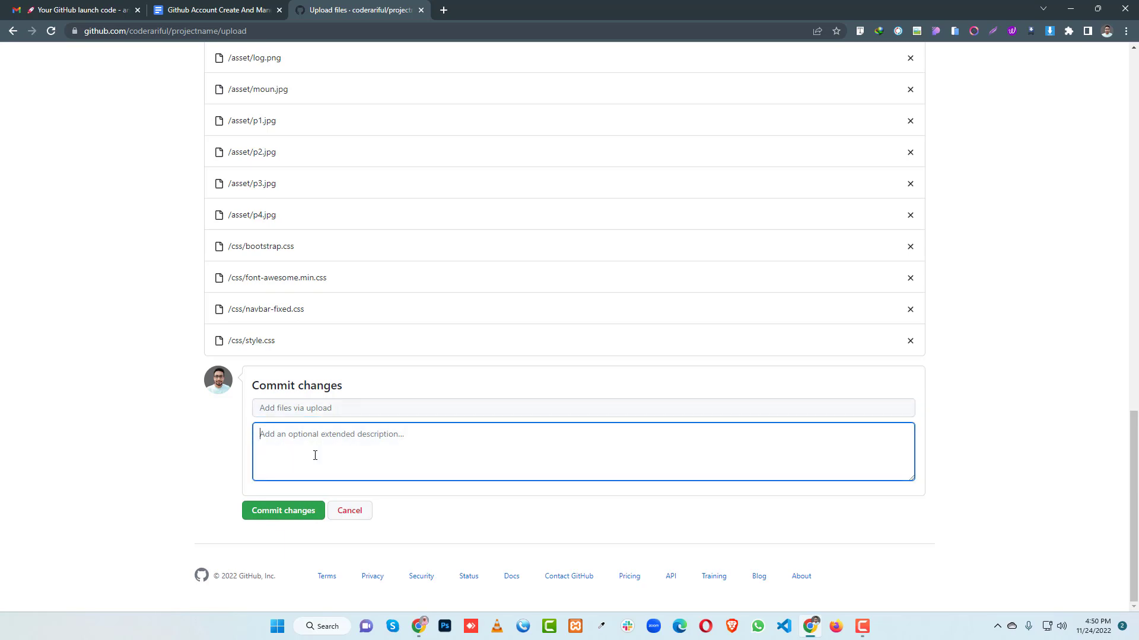
left_click(281, 518)
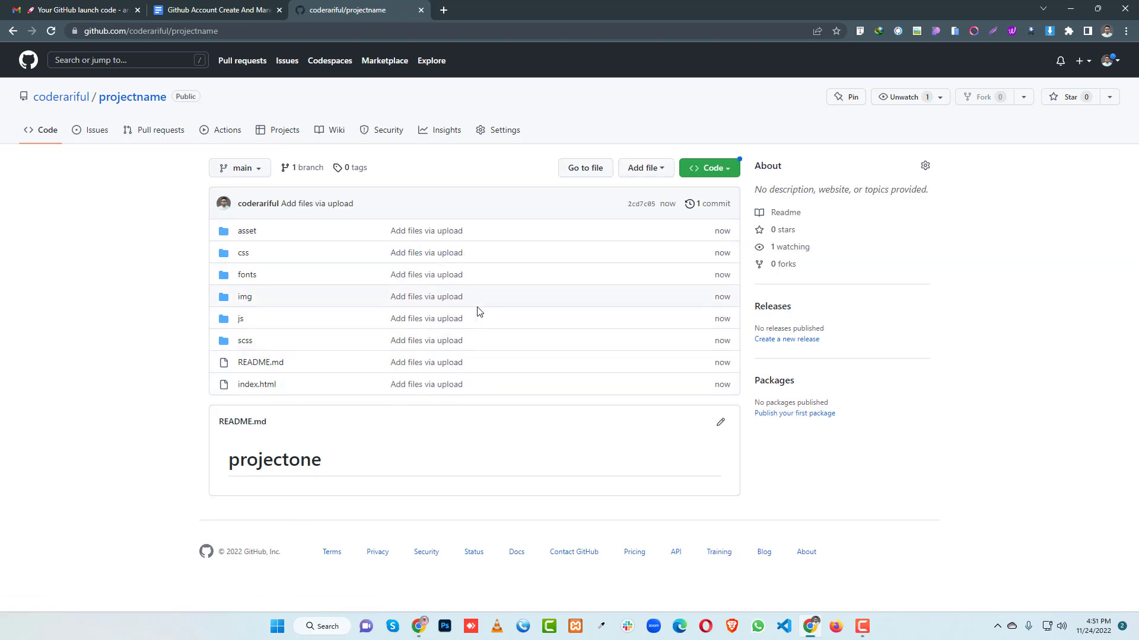
left_click(164, 32)
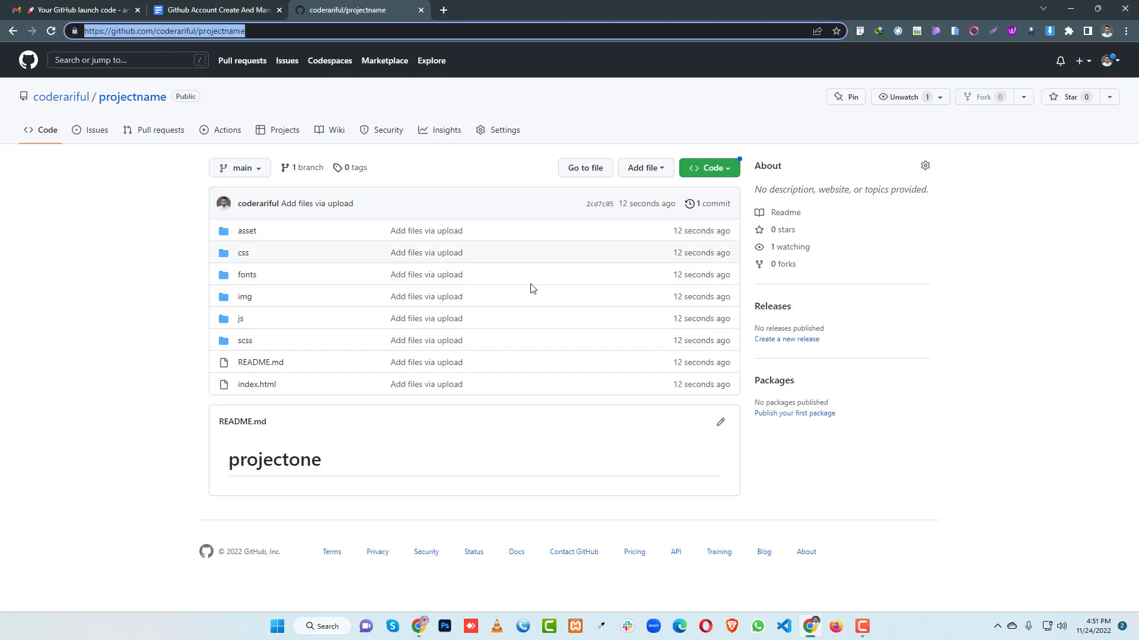
left_click(723, 171)
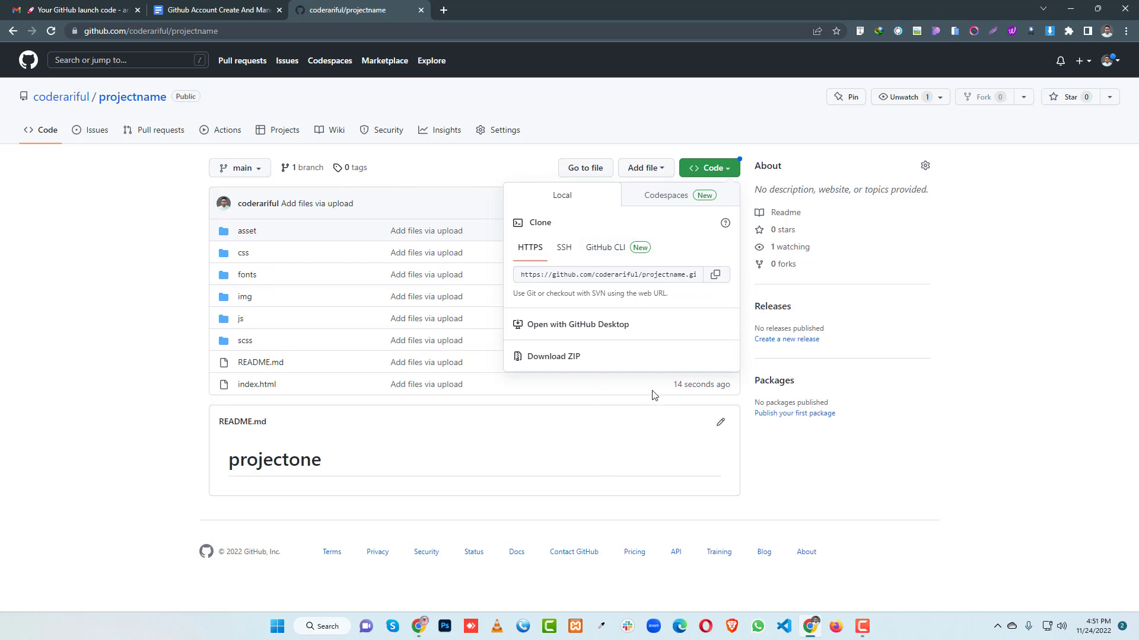
left_click(584, 468)
left_click(183, 33)
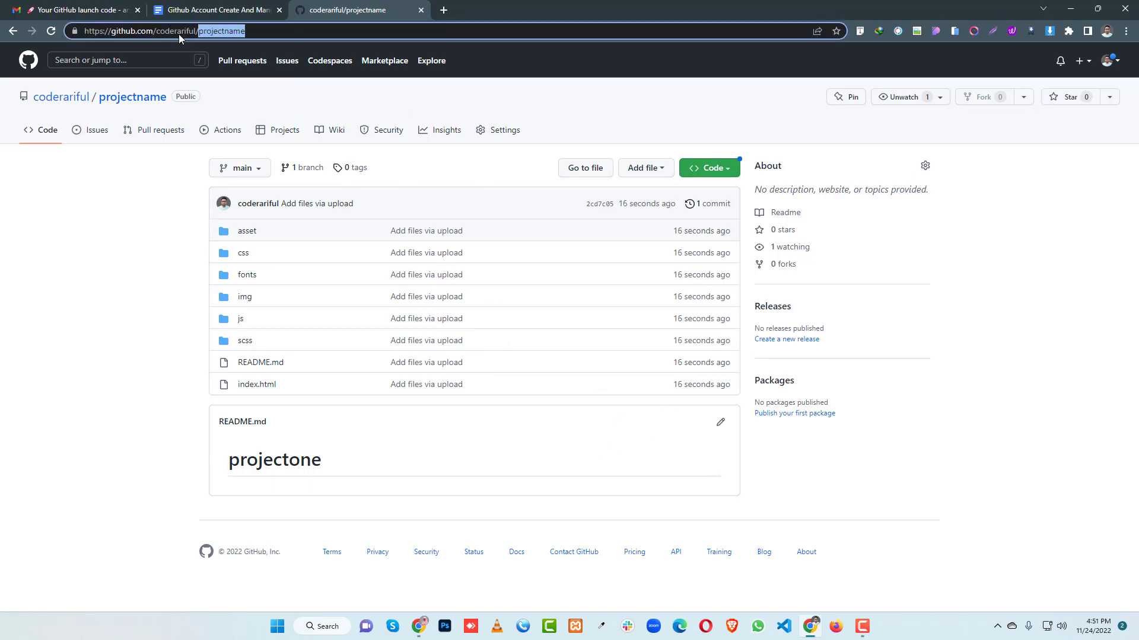
right_click(182, 33)
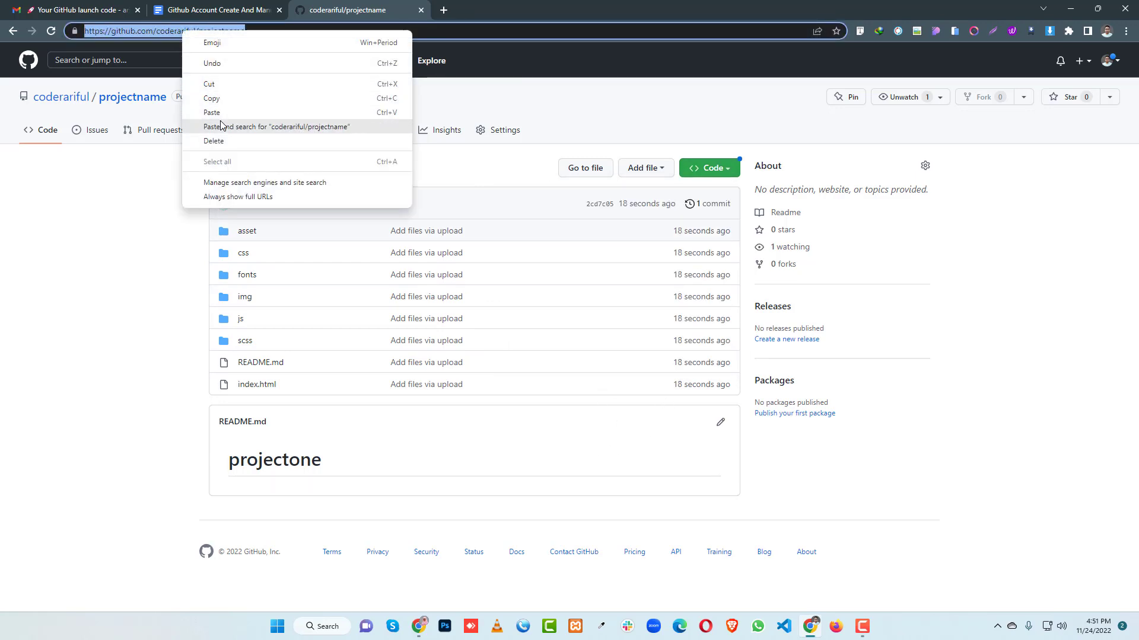
left_click(219, 98)
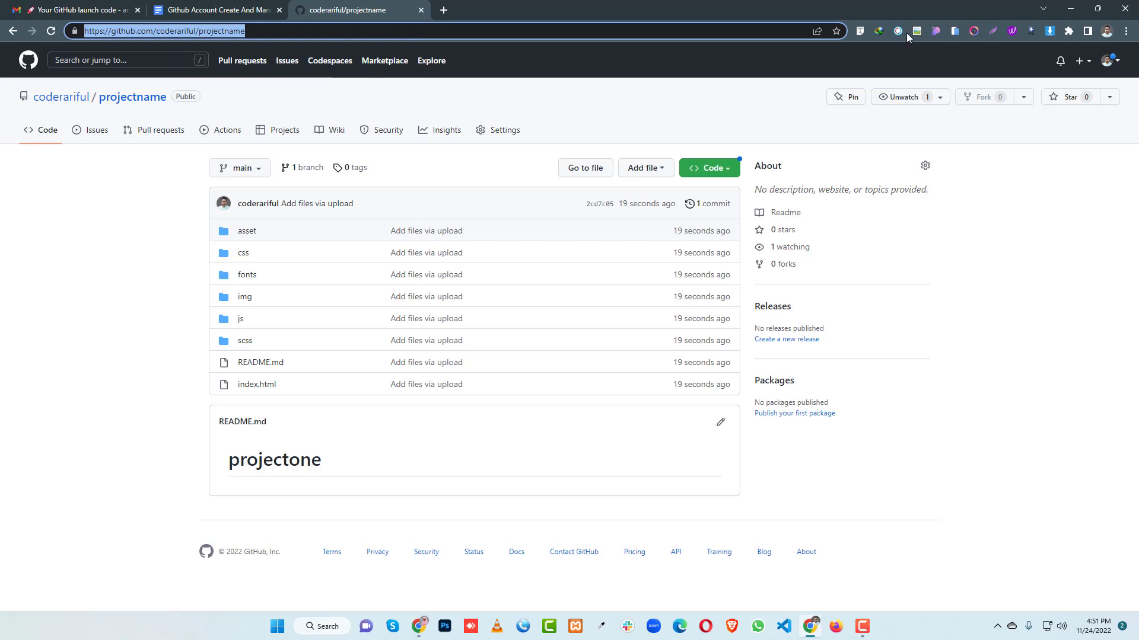
left_click(1125, 32)
left_click(1062, 79)
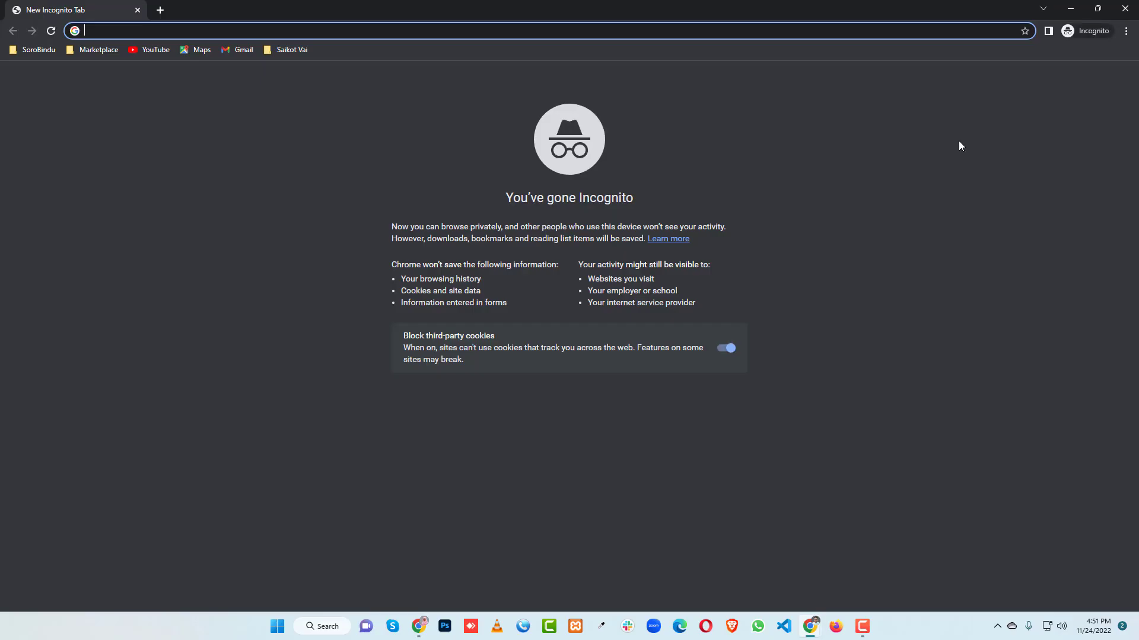
right_click(319, 35)
left_click(369, 129)
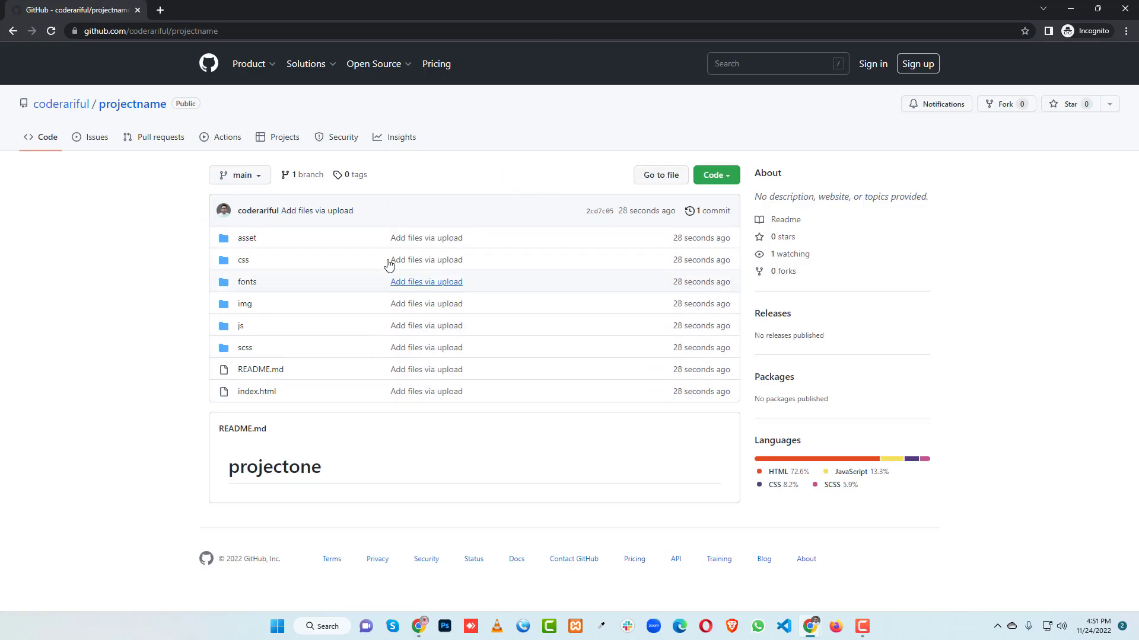
left_click(1125, 9)
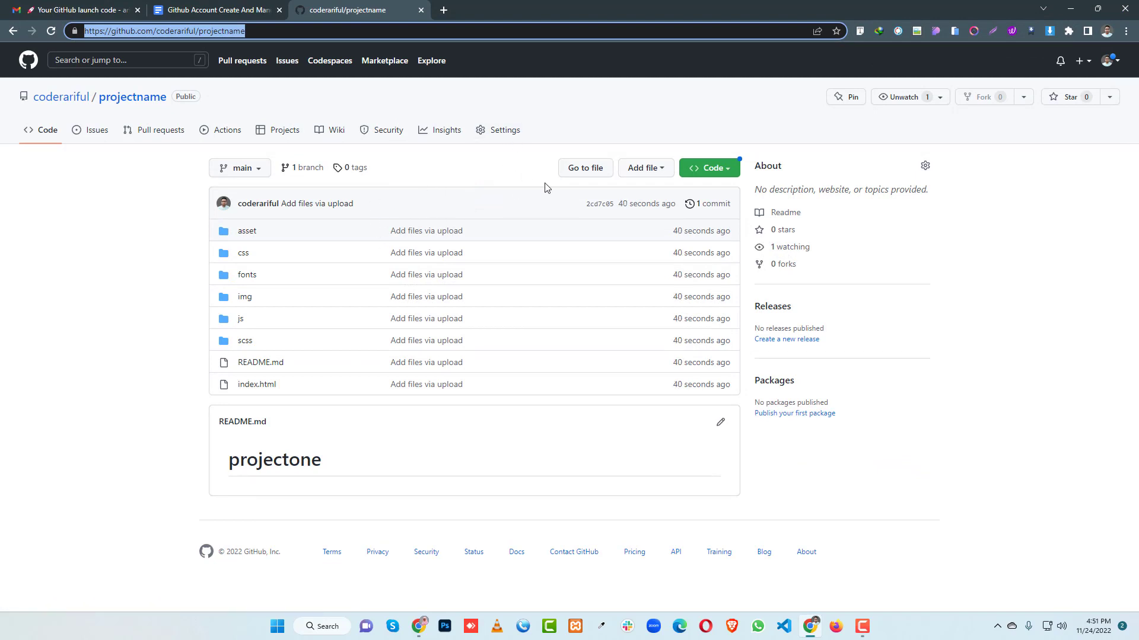
Step: Go through your profile's Repositories list and open projectname
left_click(1106, 60)
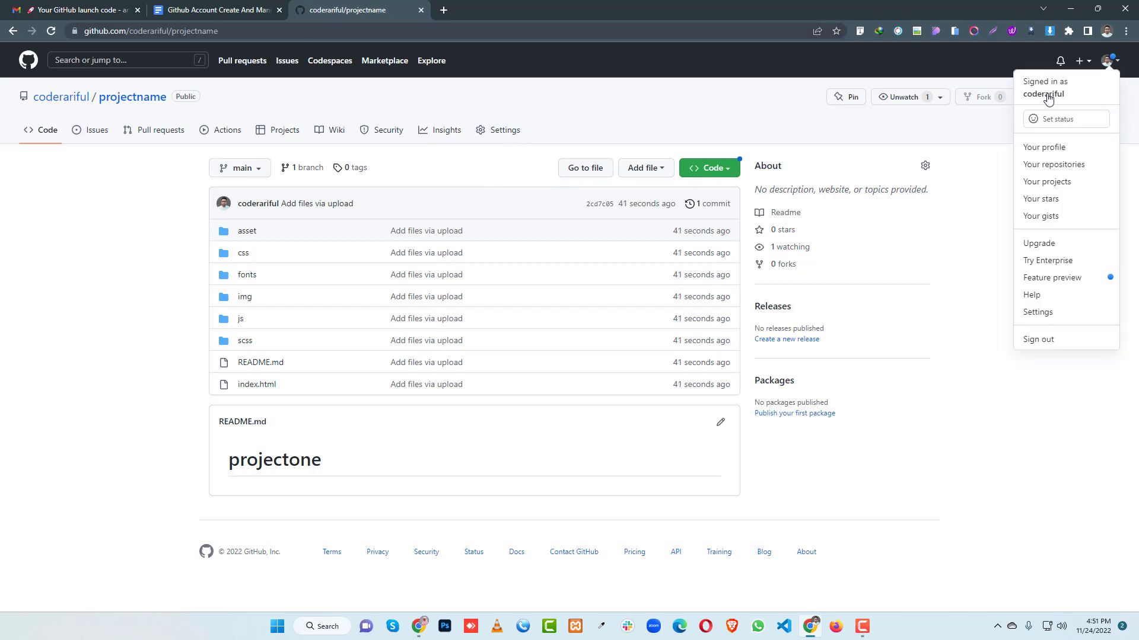
left_click(1043, 147)
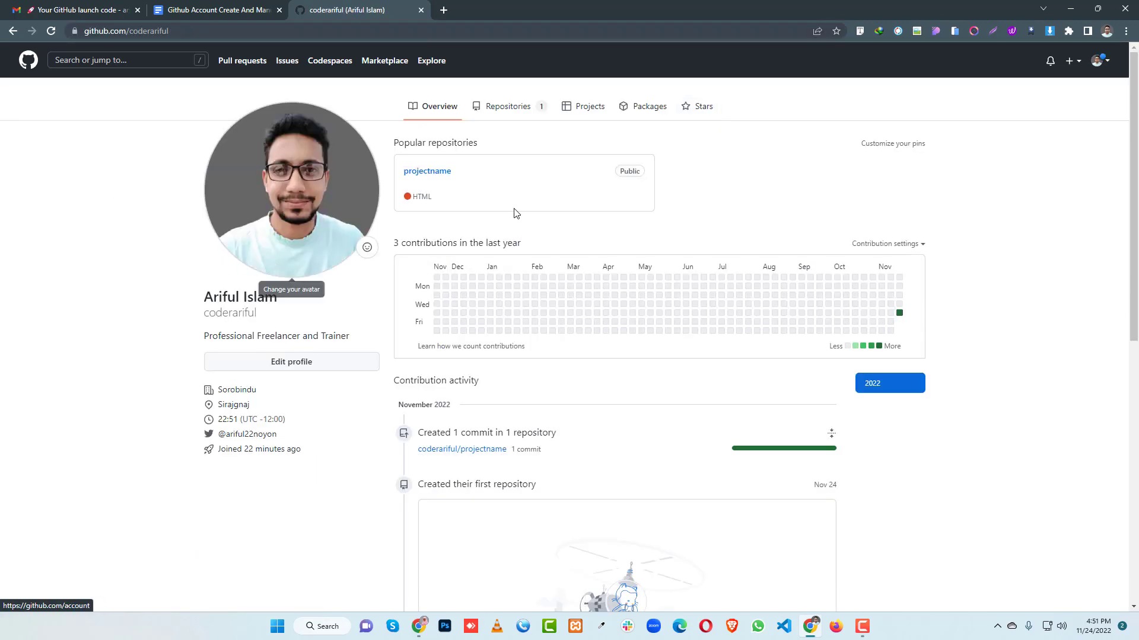
left_click(509, 112)
left_click(429, 187)
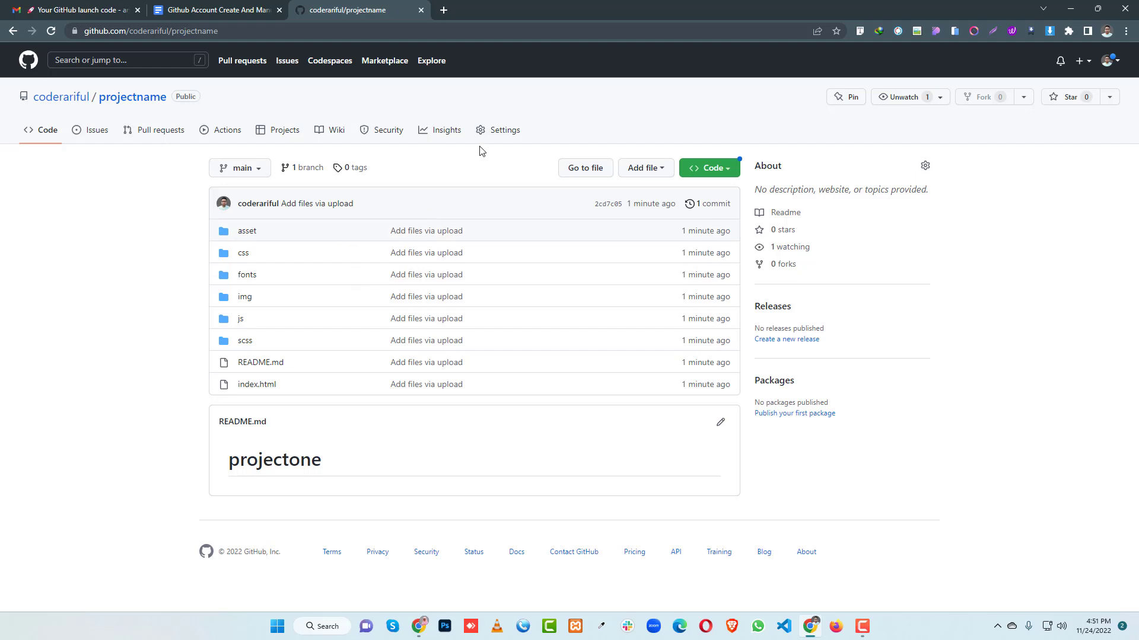
Step: In projectname's Pages settings, set the source to the main branch root and save
left_click(496, 130)
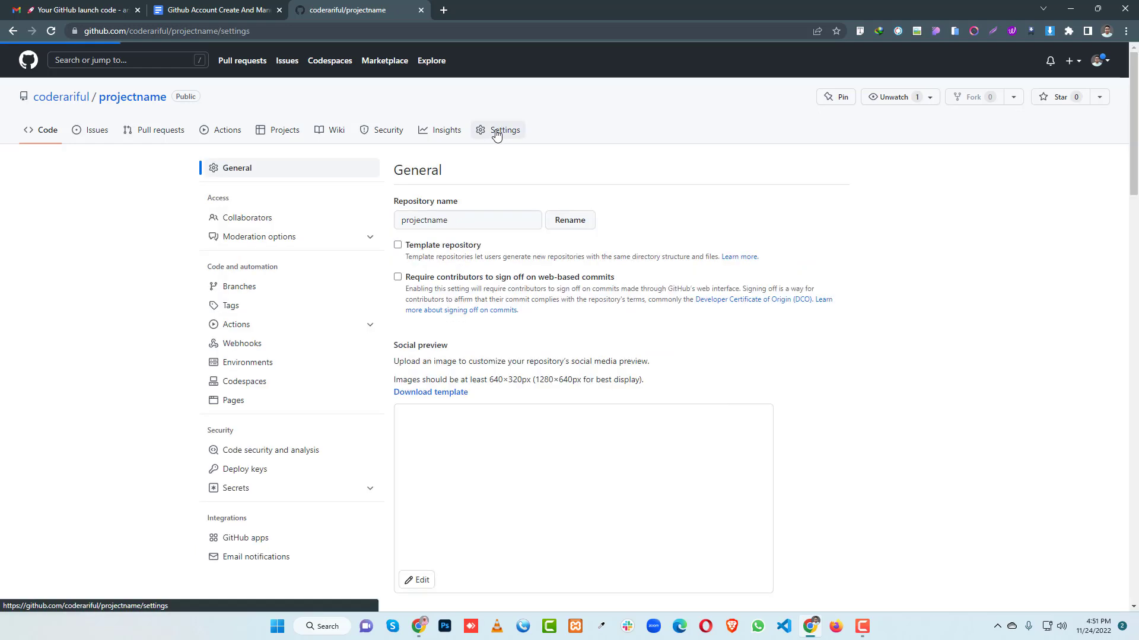
left_click(235, 403)
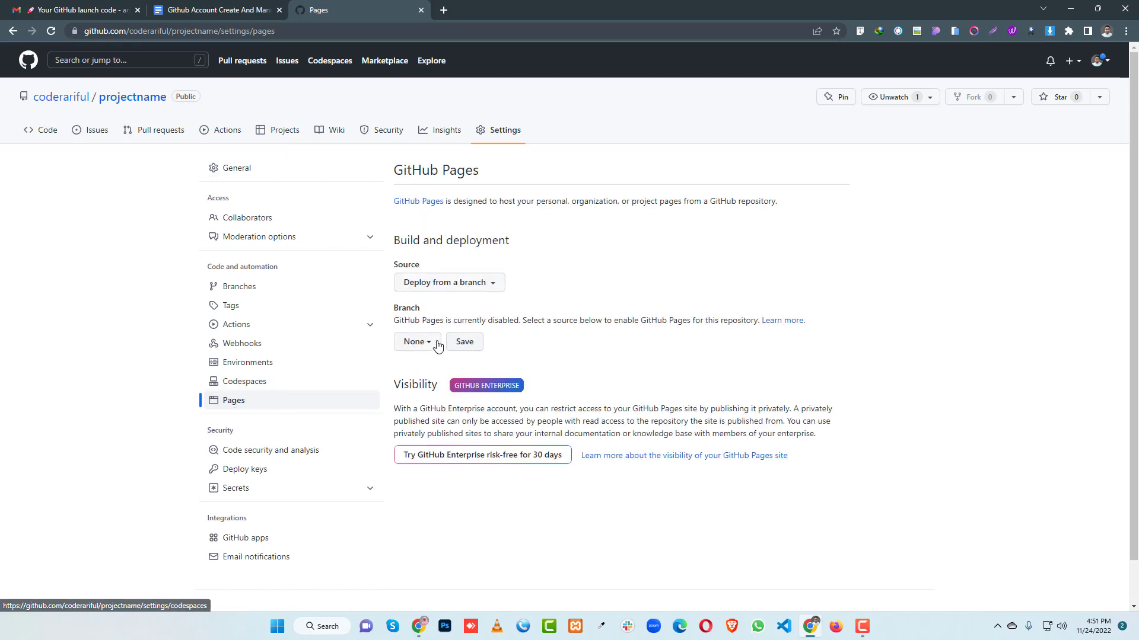
left_click(430, 346)
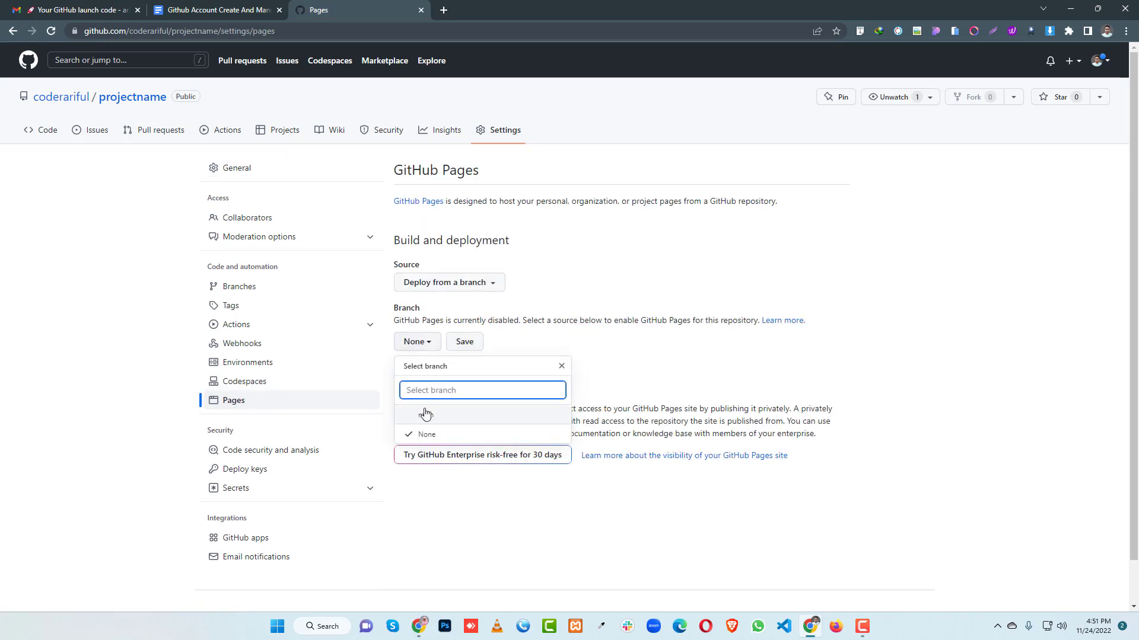
left_click(413, 417)
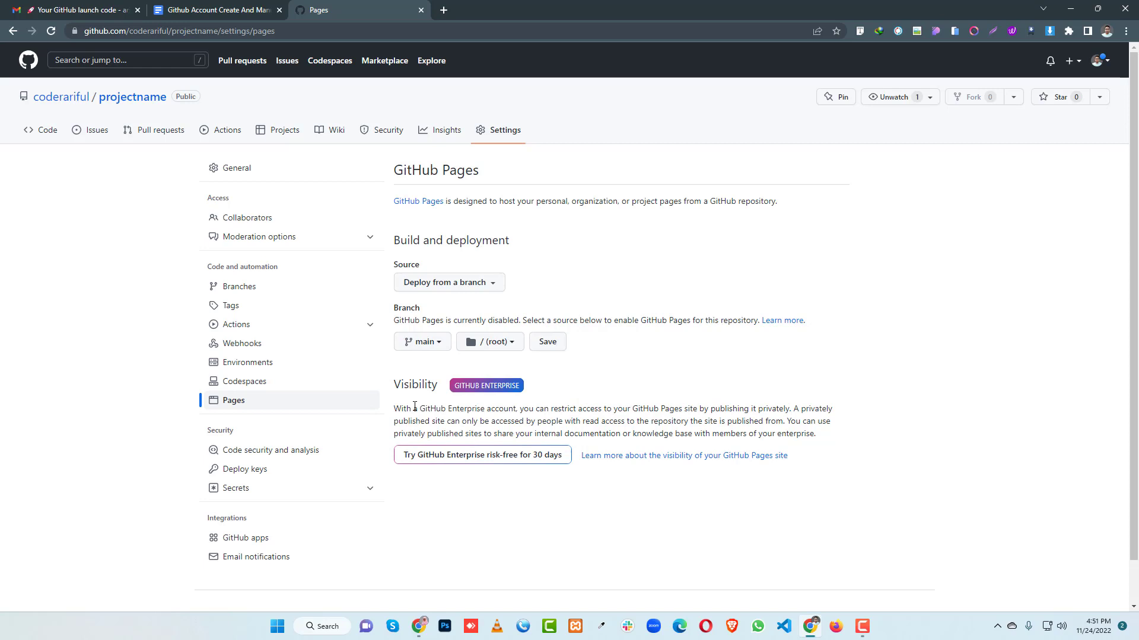
left_click(547, 344)
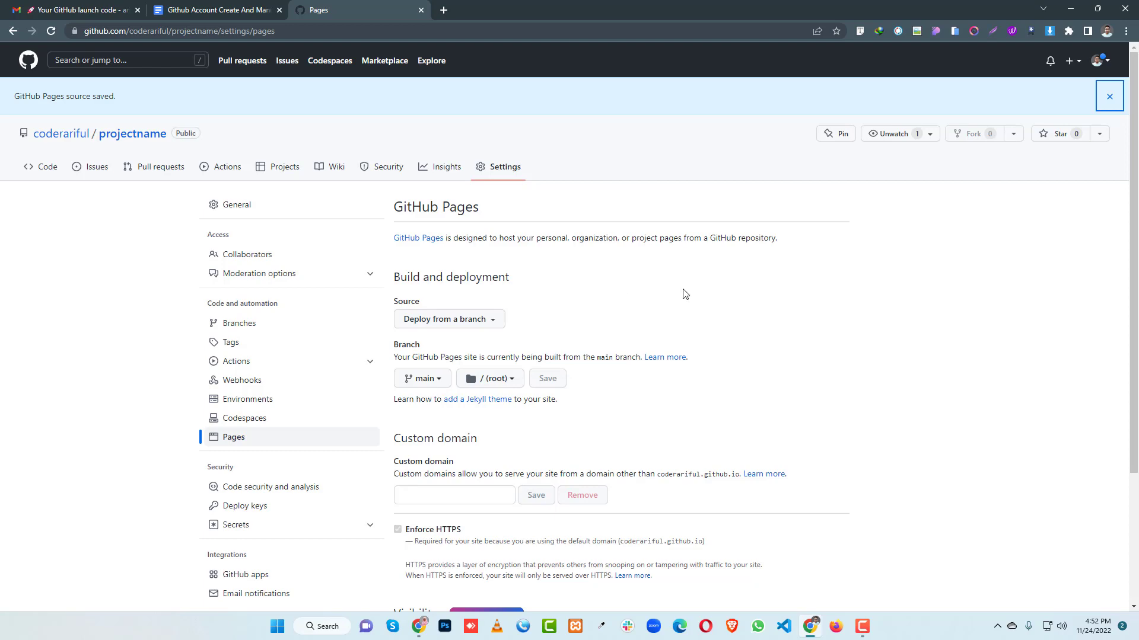
scroll(682, 290, "down", 3)
scroll(662, 250, "up", 3)
scroll(612, 230, "down", 1)
scroll(598, 231, "up", 1)
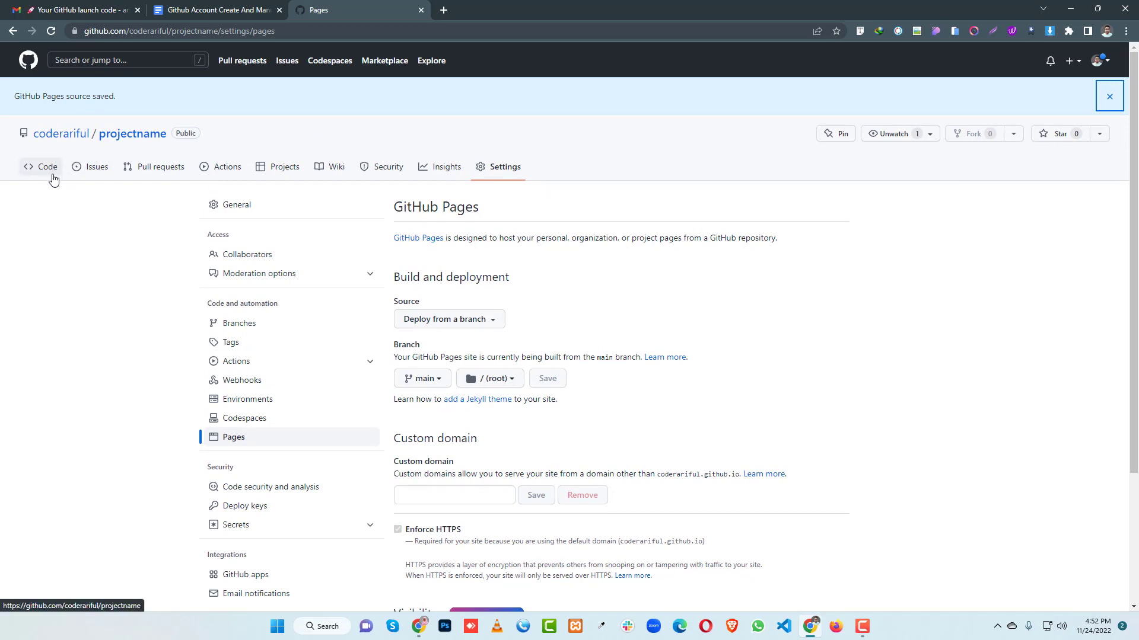
left_click(51, 31)
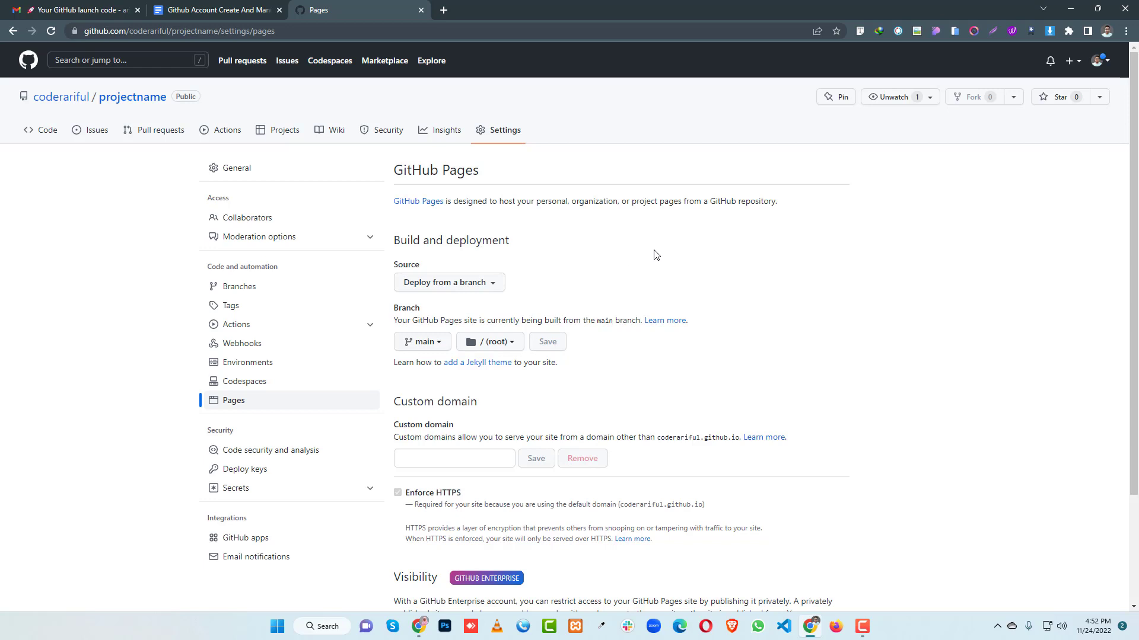
left_click(53, 31)
left_click(38, 132)
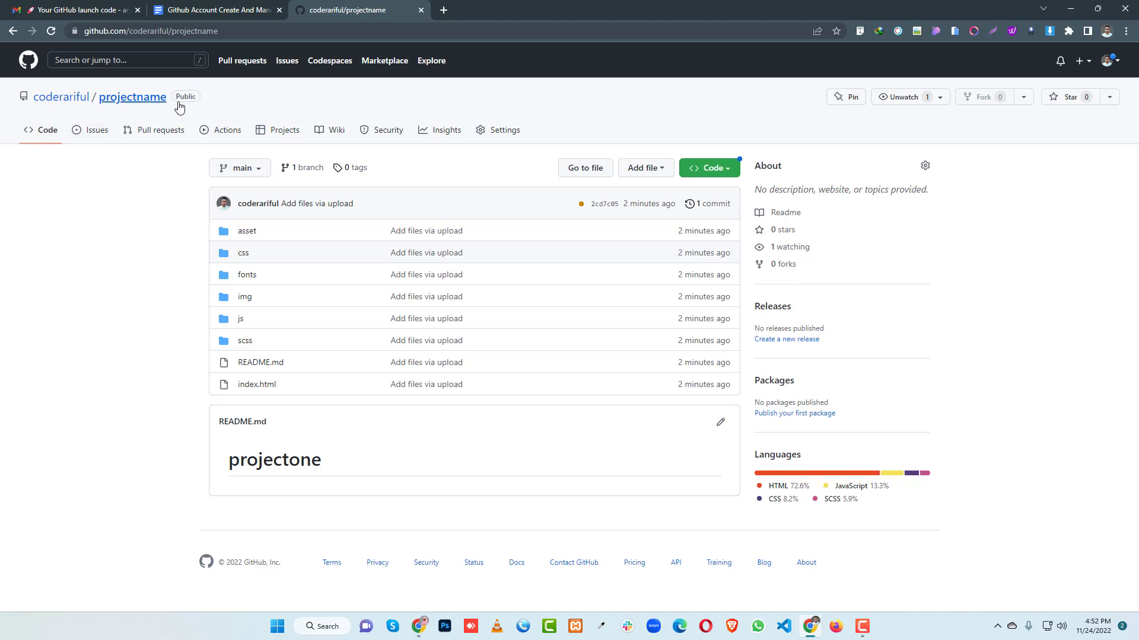
left_click(1107, 61)
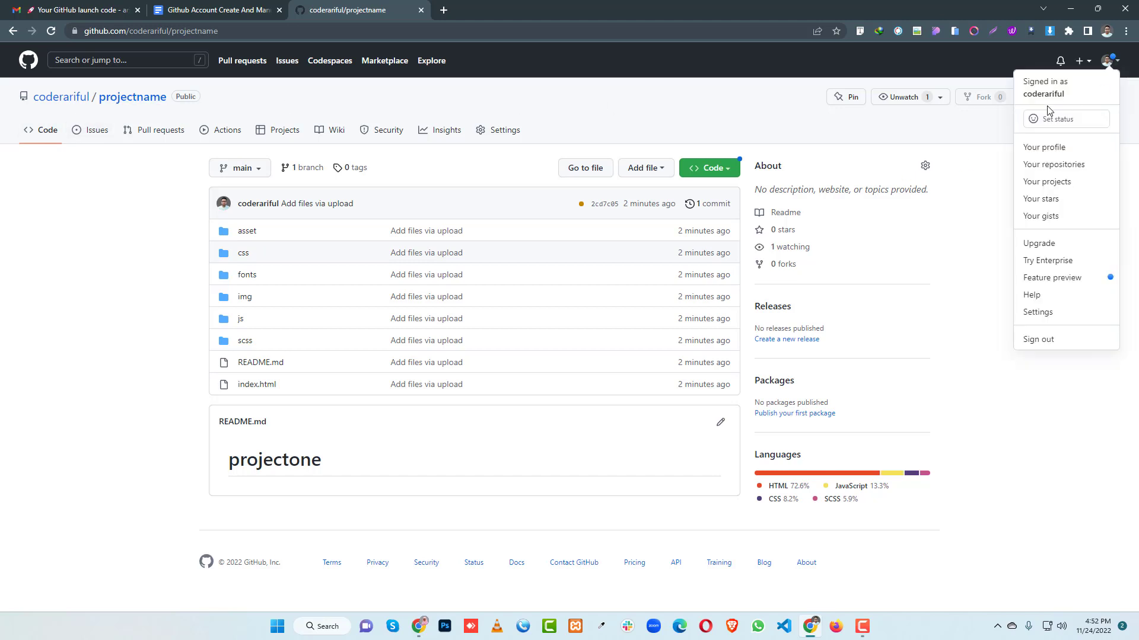
left_click(1059, 150)
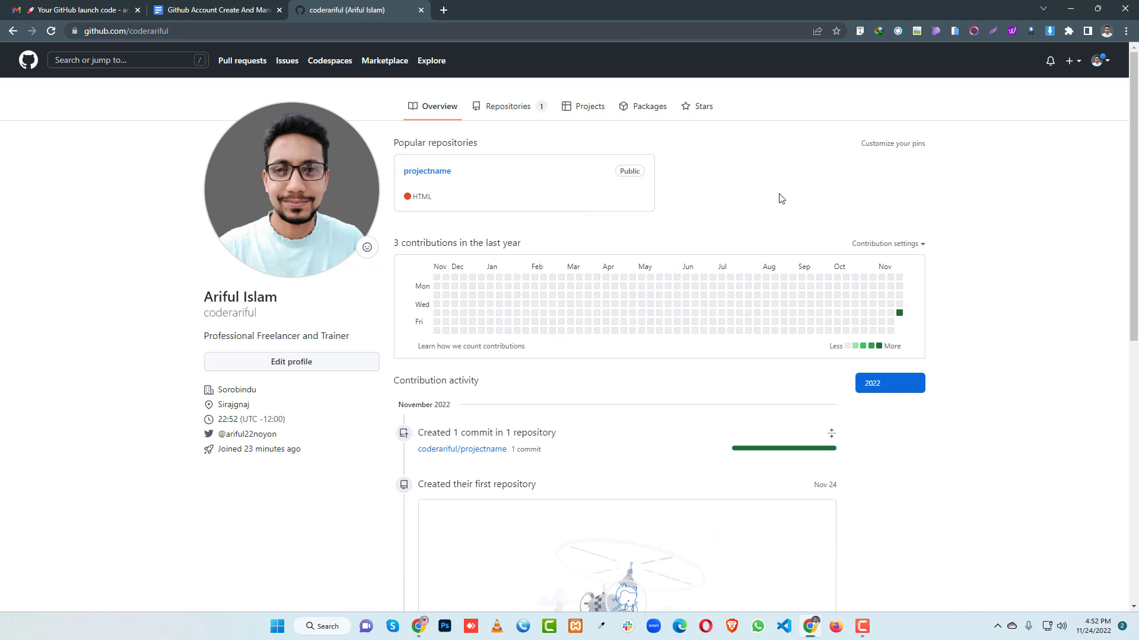
left_click(427, 173)
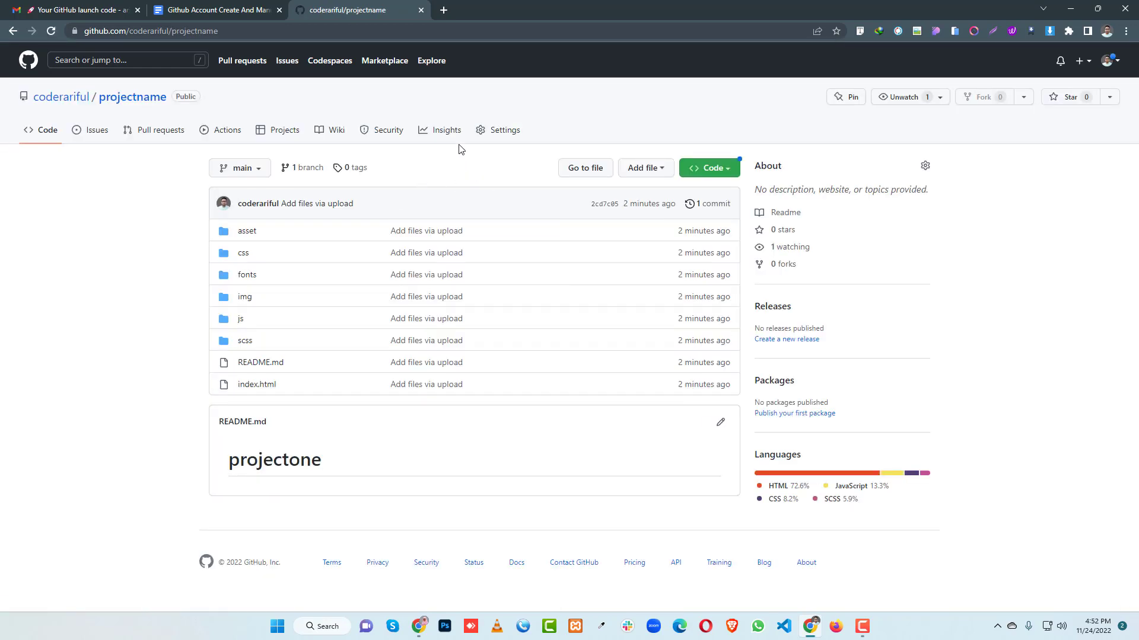
left_click(509, 134)
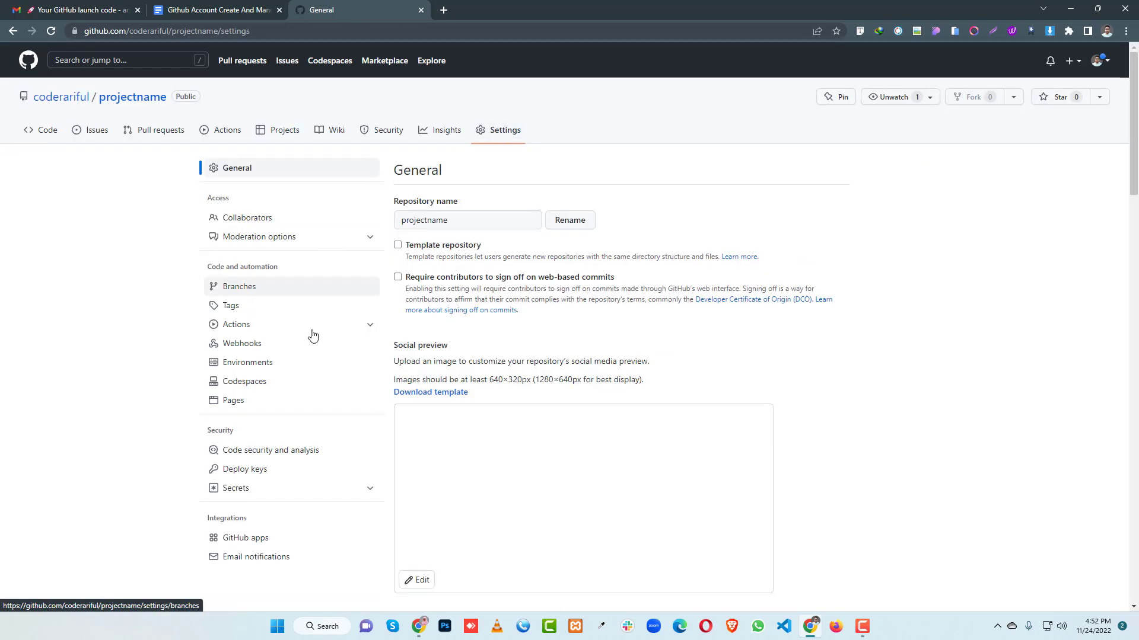
left_click(257, 405)
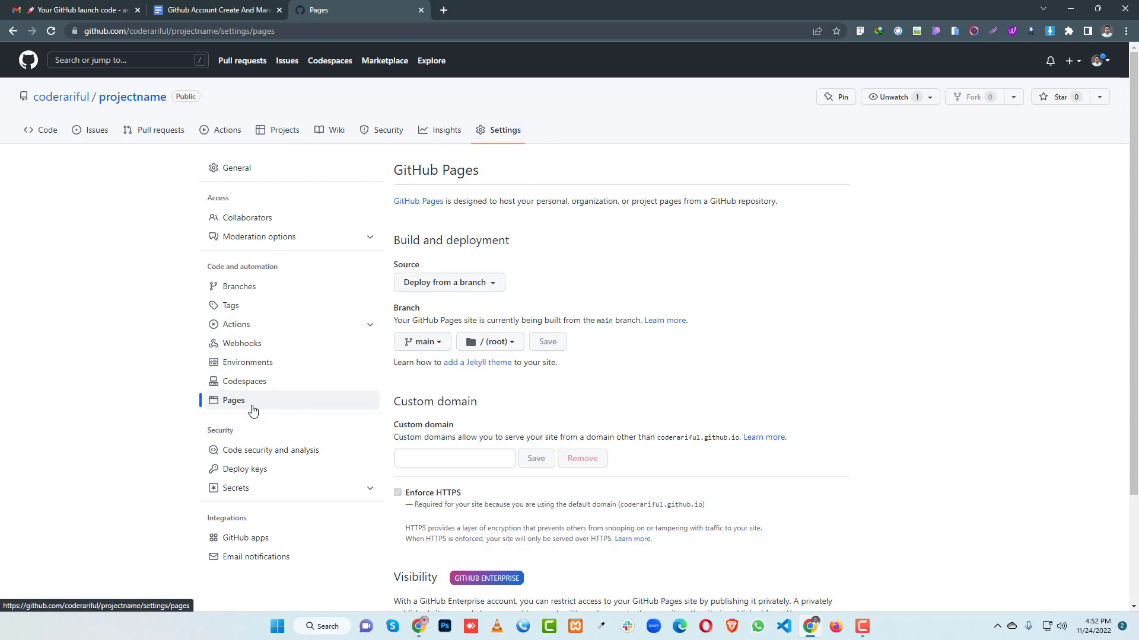
Step: Reload the Pages settings repeatedly to check whether the site deployment is live
left_click(51, 32)
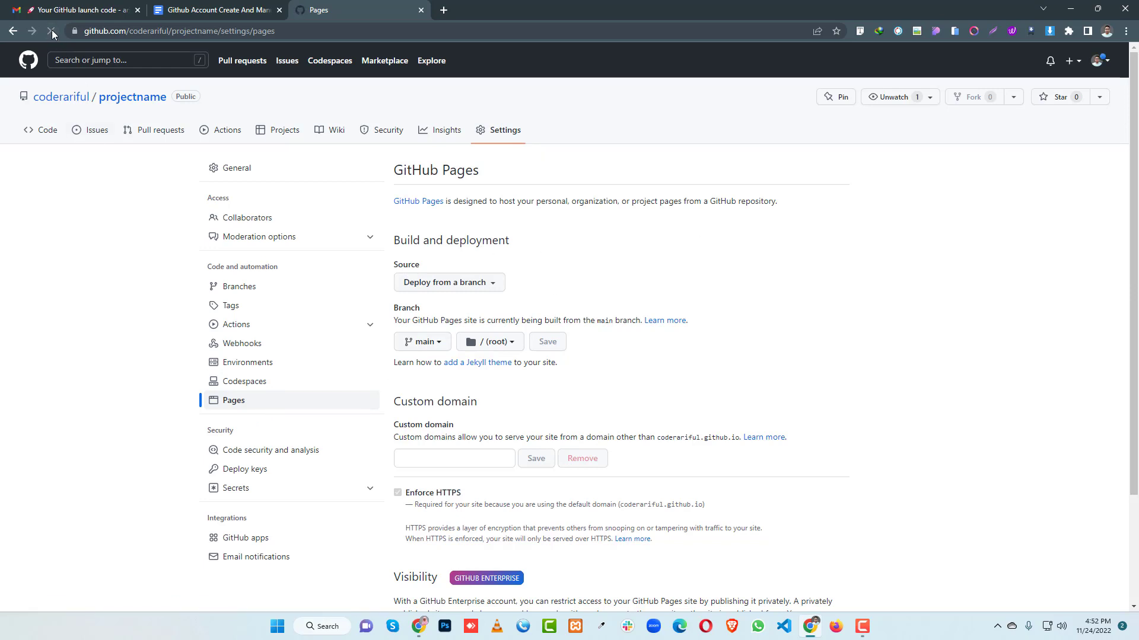
left_click(52, 32)
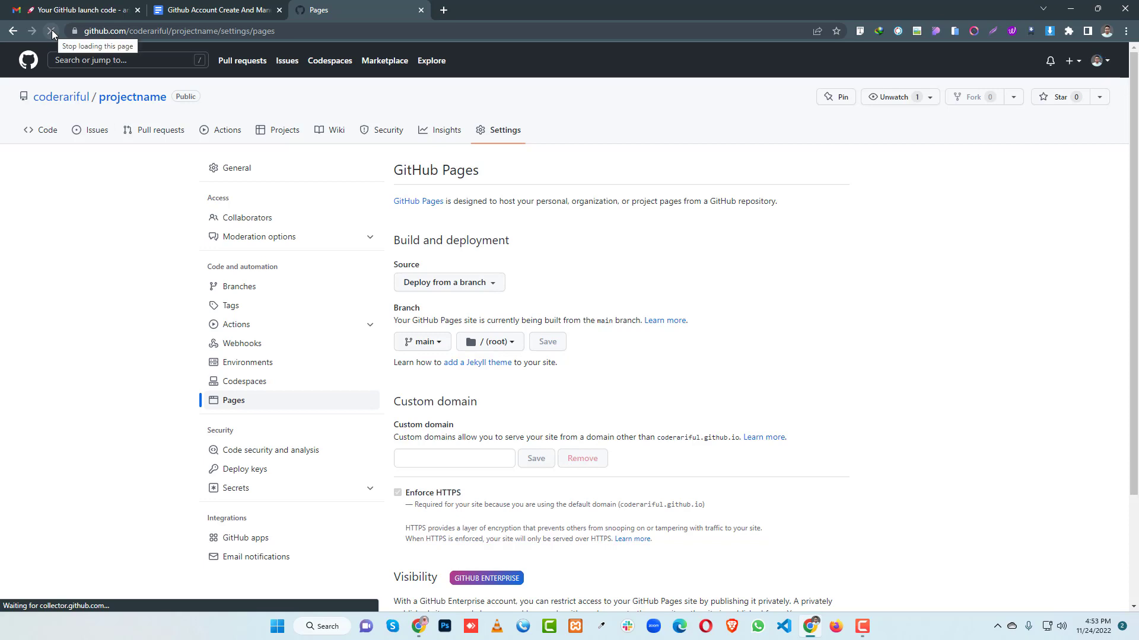
left_click(51, 33)
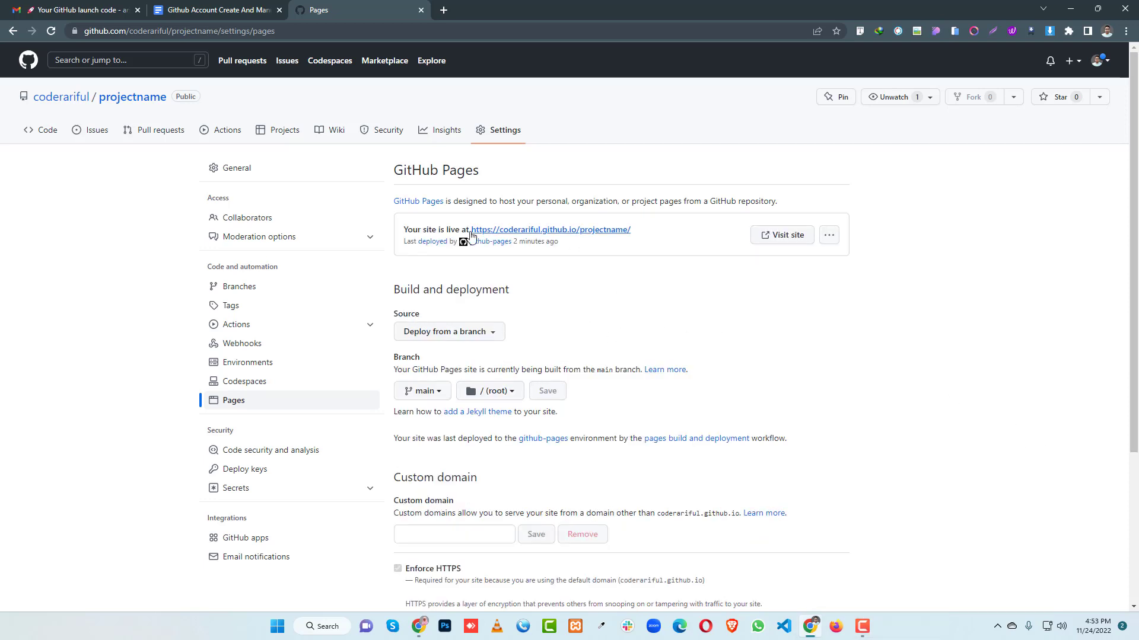
left_click(51, 31)
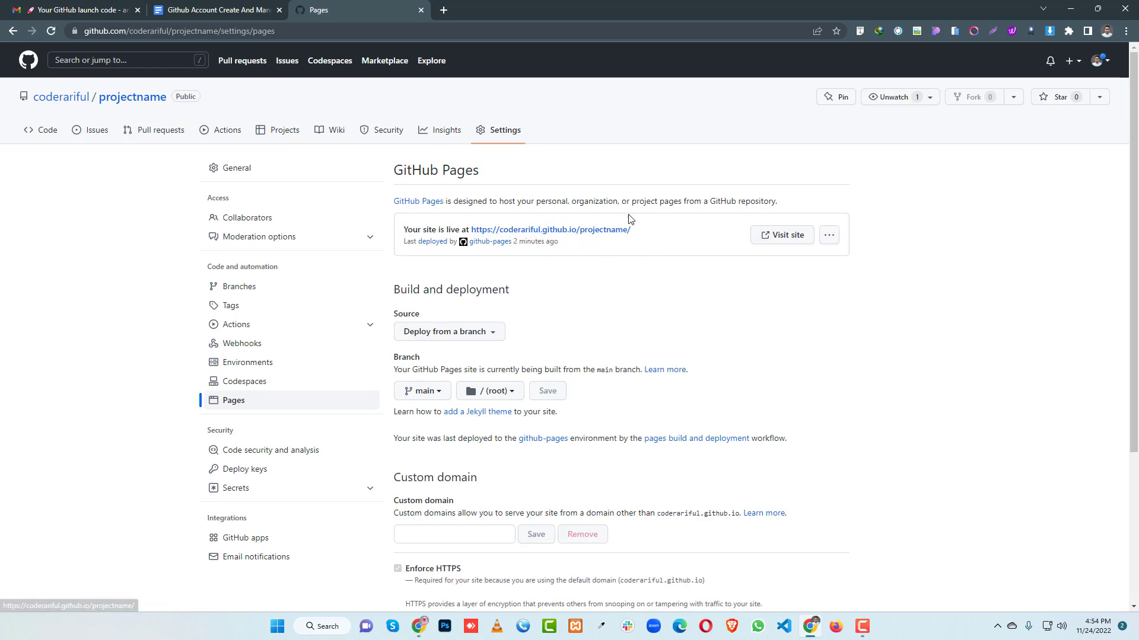
Step: Save the Pages source as /docs, then back to / (root), and open the live site URL
left_click(501, 393)
left_click(505, 453)
left_click(541, 393)
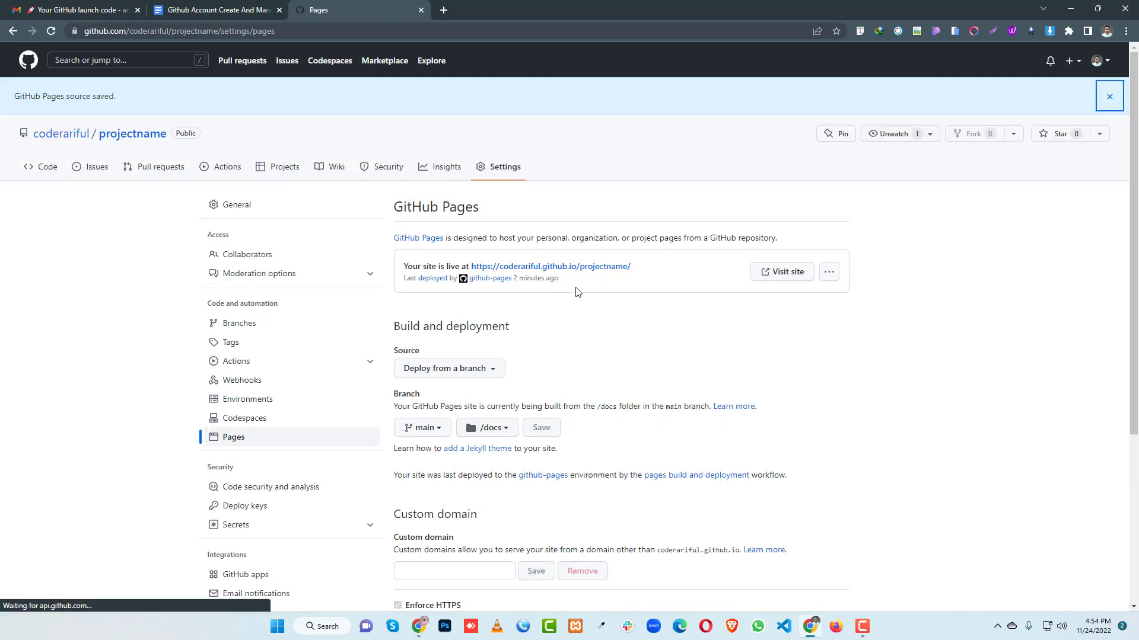
left_click(492, 428)
left_click(498, 473)
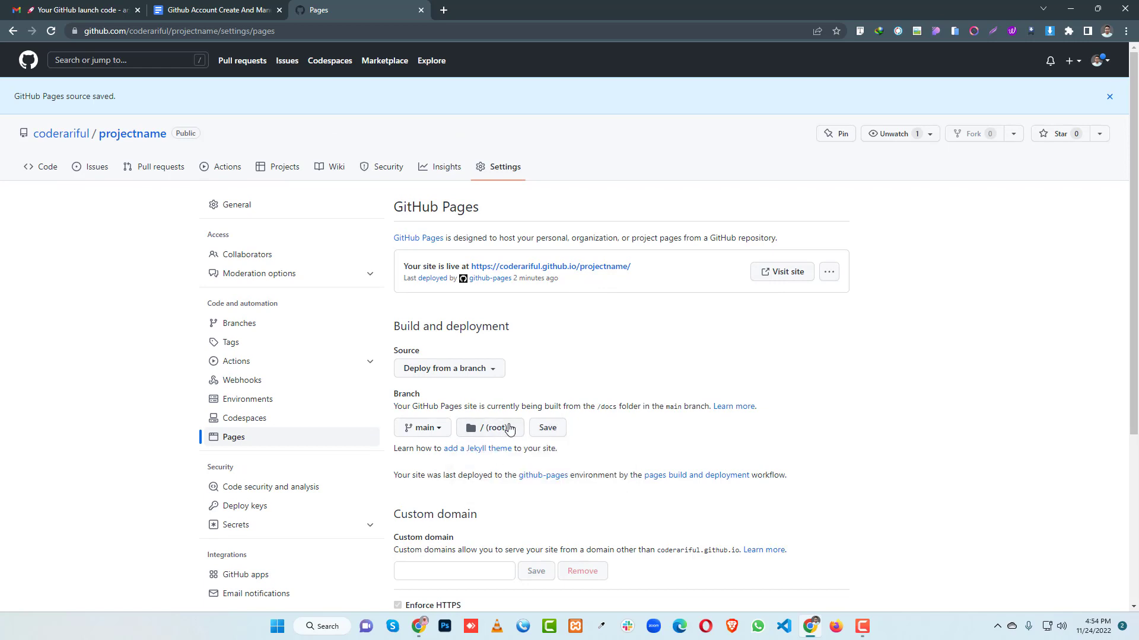
left_click(546, 429)
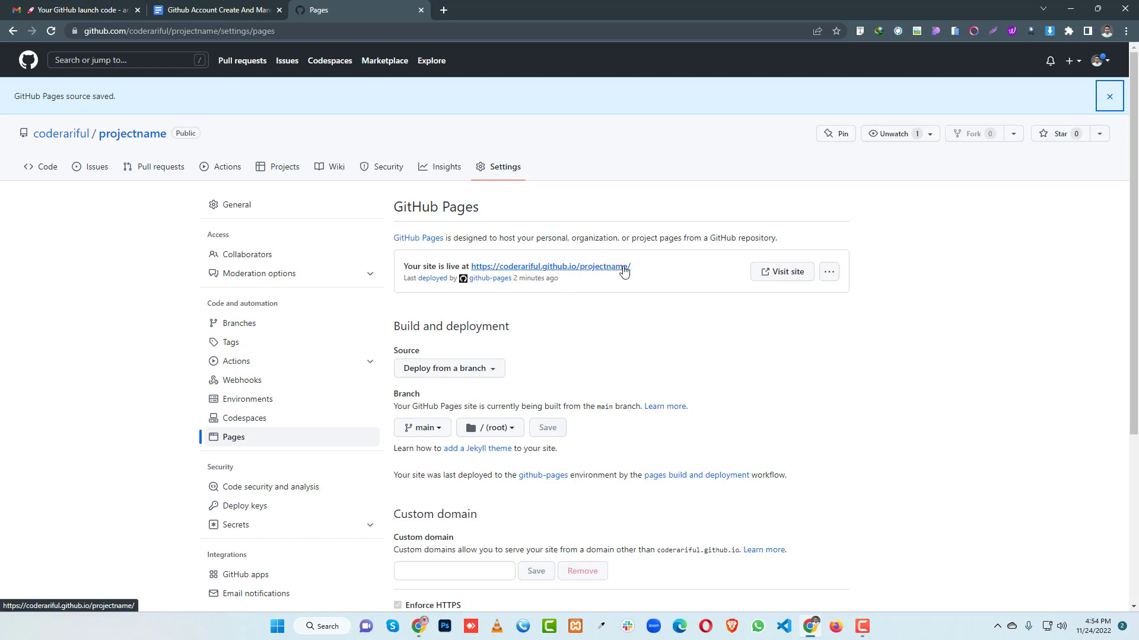
left_click(587, 268, "ctrl")
left_click(485, 9)
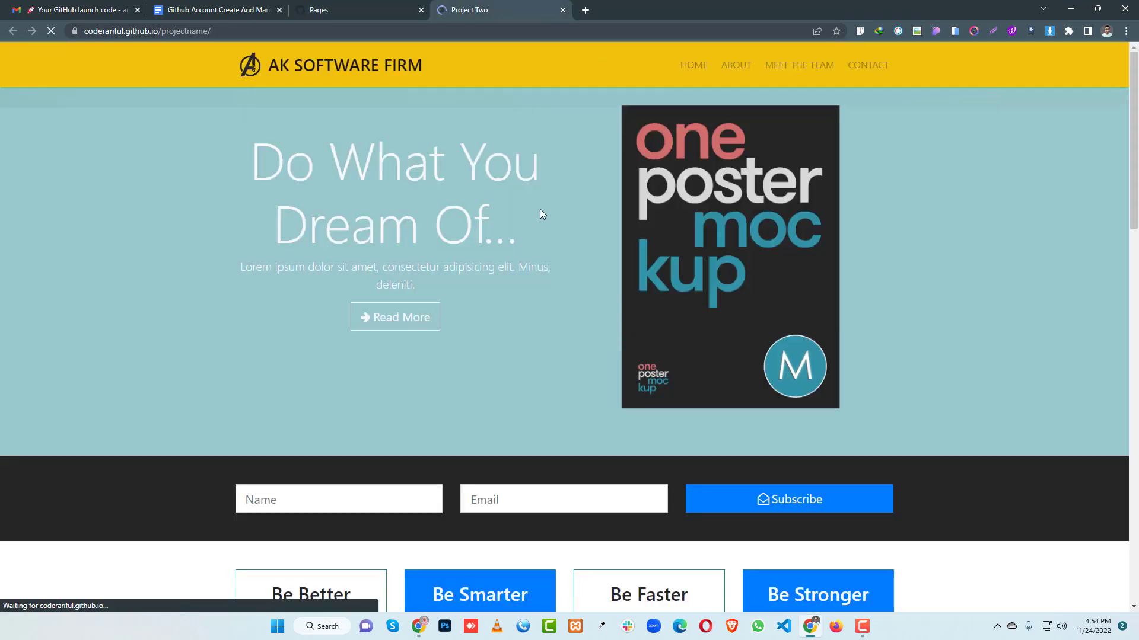
scroll(524, 209, "down", 8)
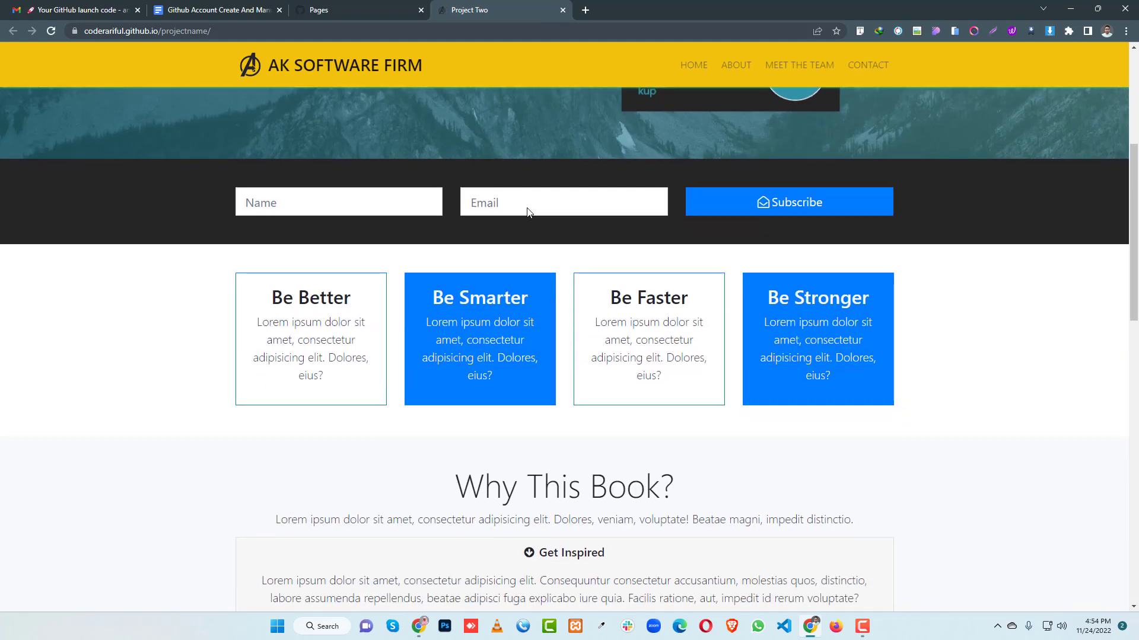
left_click(201, 30)
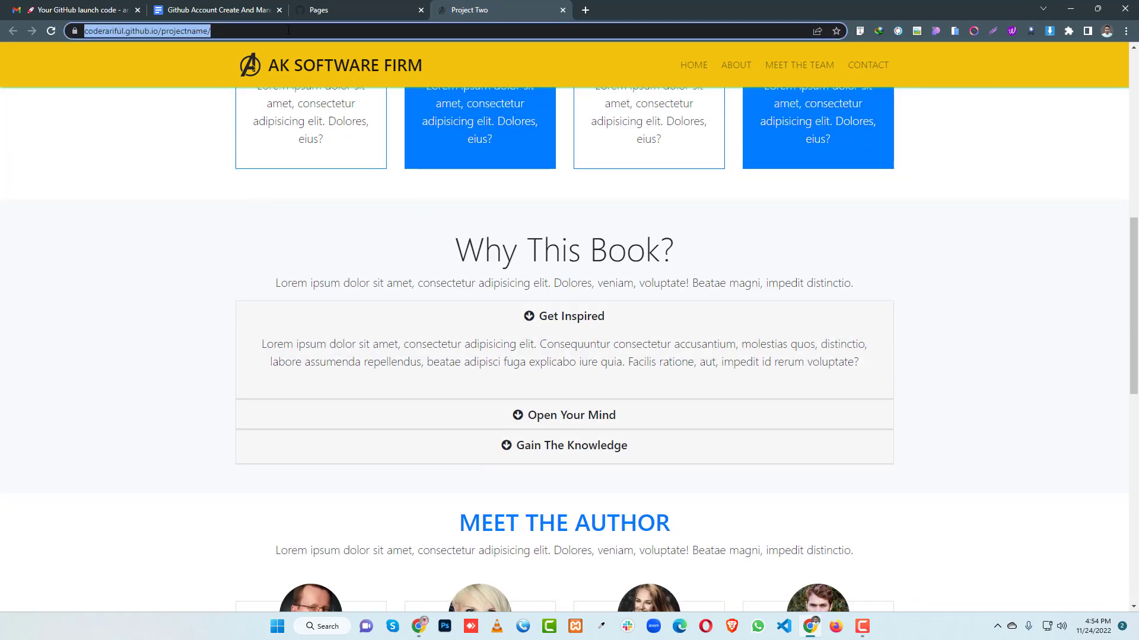
scroll(530, 198, "down", 5)
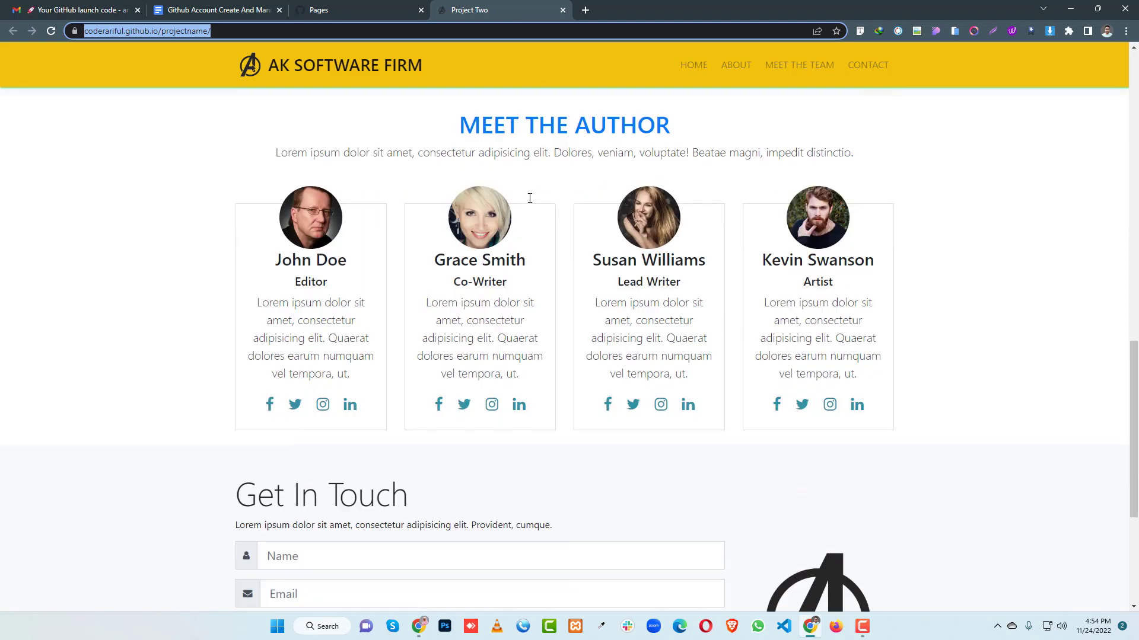
scroll(529, 198, "down", 5)
scroll(522, 199, "up", 3)
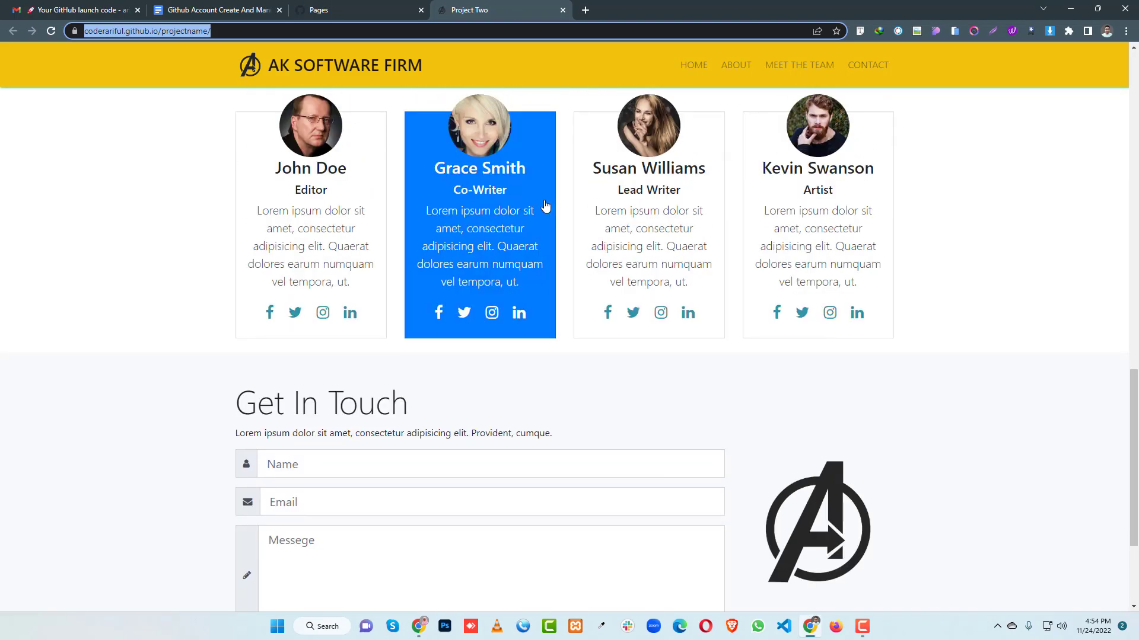
scroll(545, 205, "up", 10)
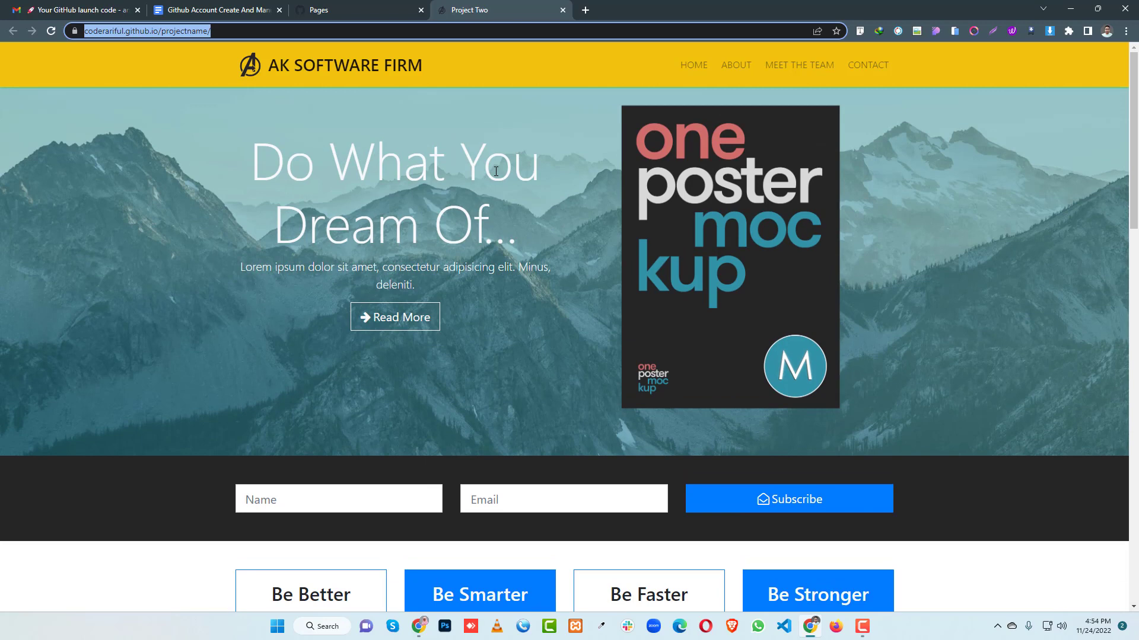
left_click(356, 7)
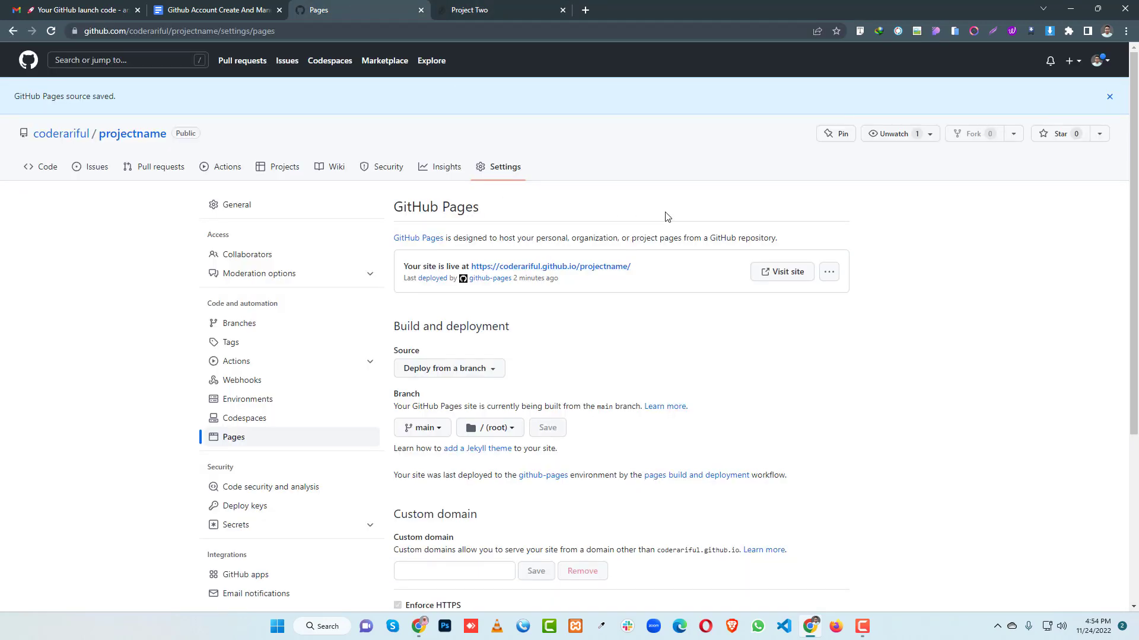
Step: Go from the profile's repository list into projectname's Settings, via Pages, to the General section
left_click(1096, 61)
left_click(1055, 145)
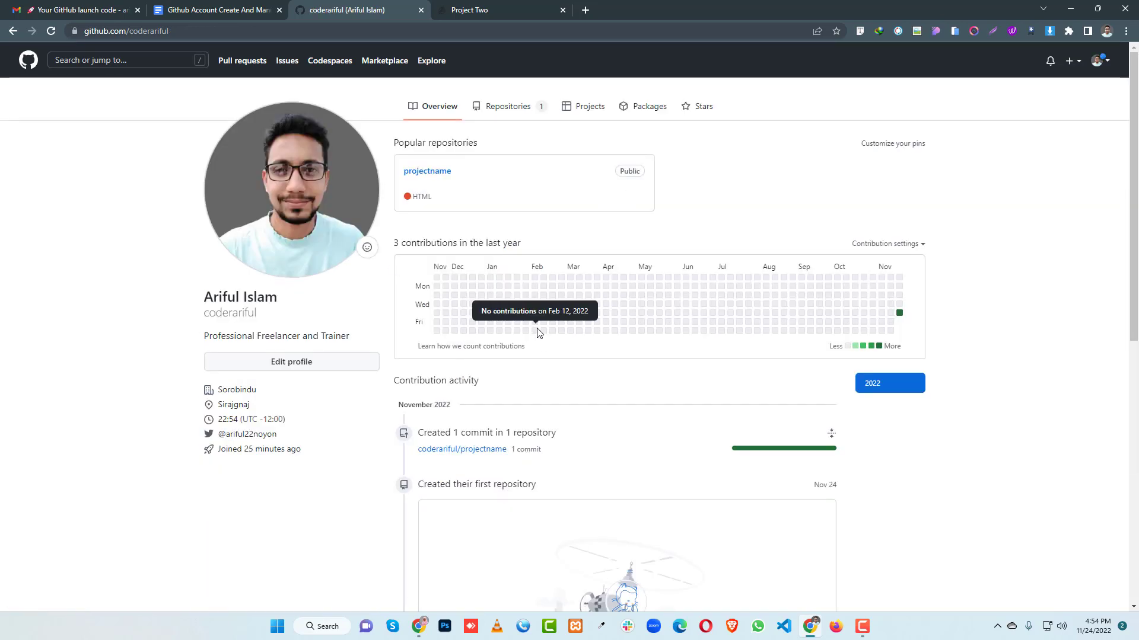
left_click(523, 110)
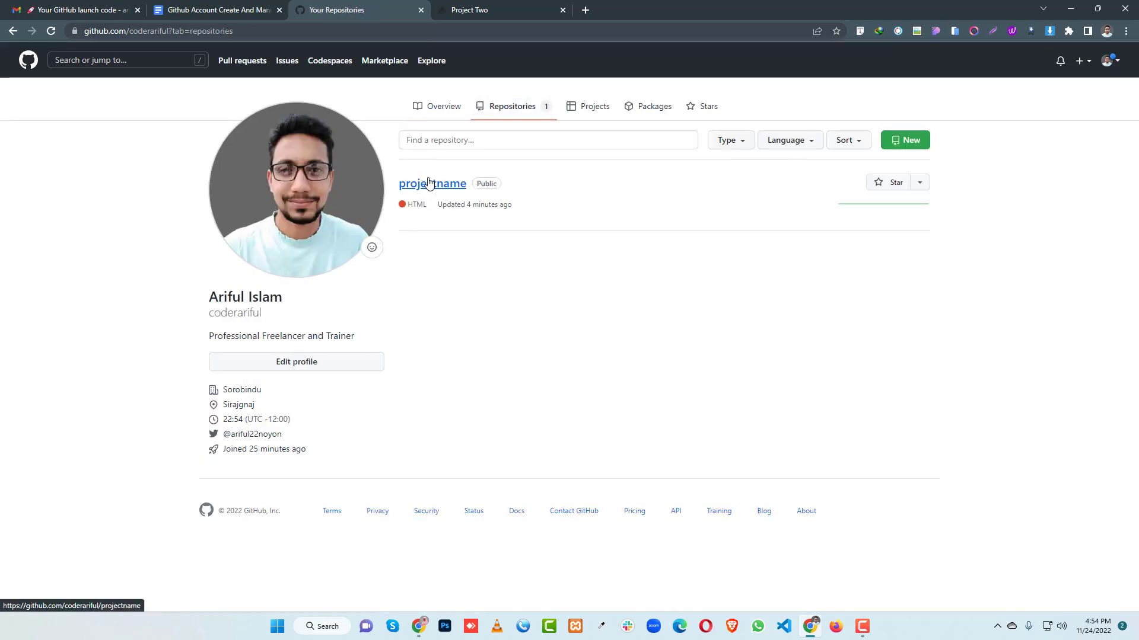
left_click(431, 186)
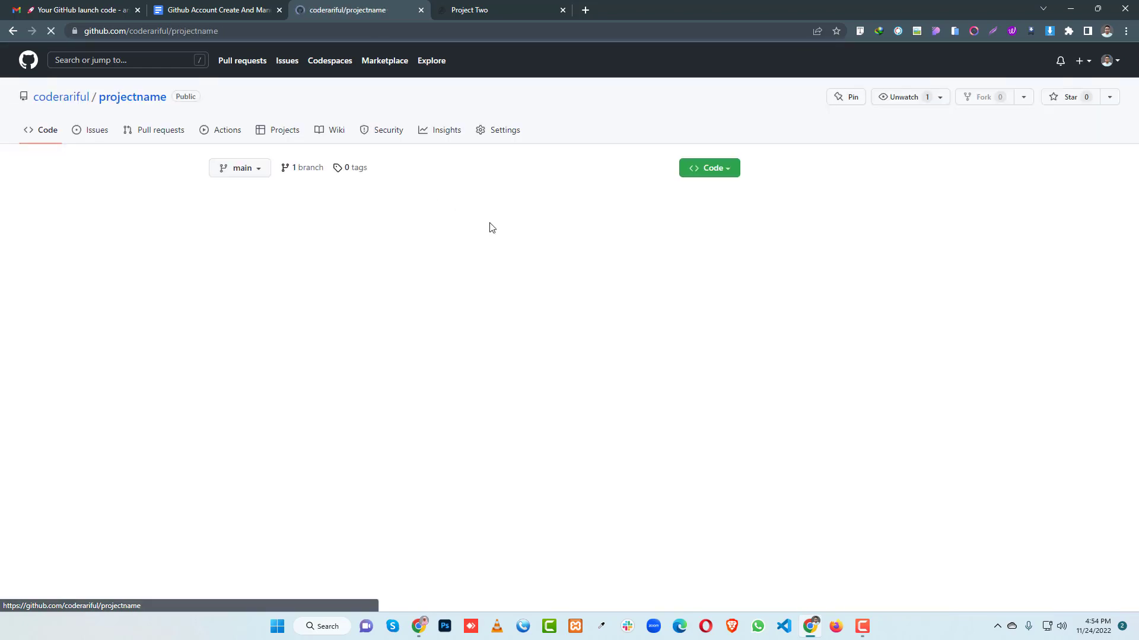
left_click(502, 131)
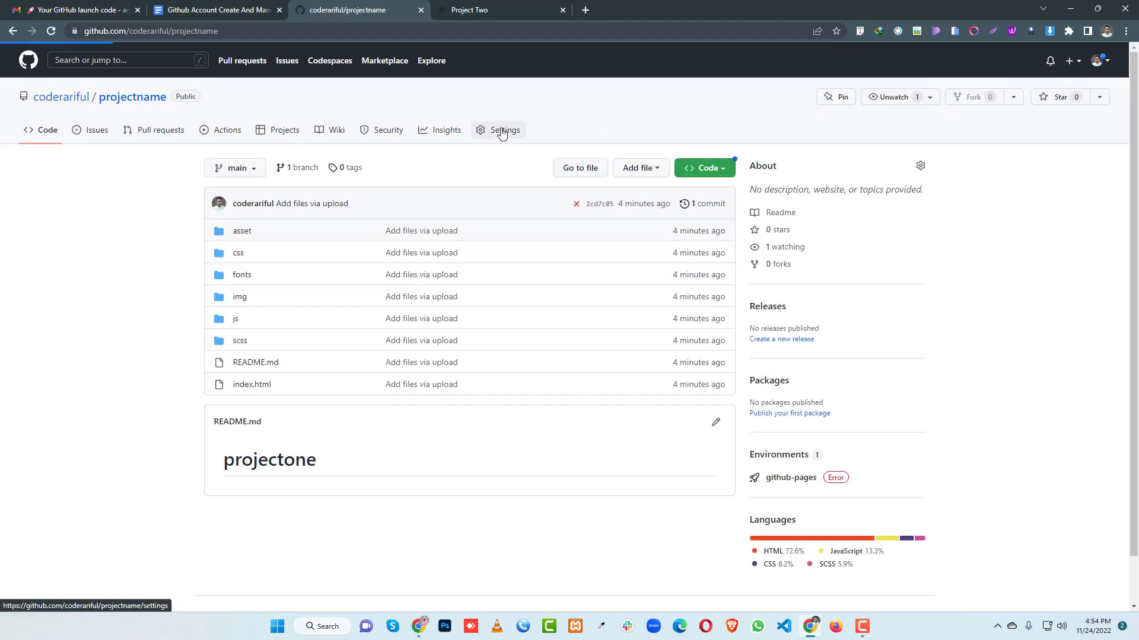
left_click(258, 404)
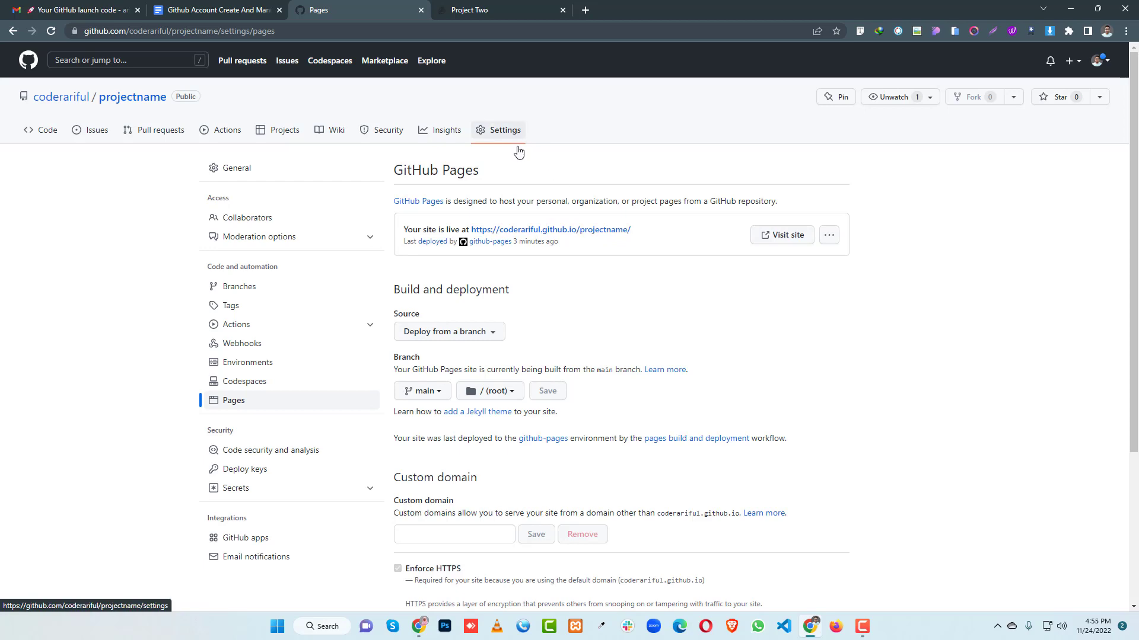
scroll(574, 278, "down", 3)
scroll(574, 276, "up", 3)
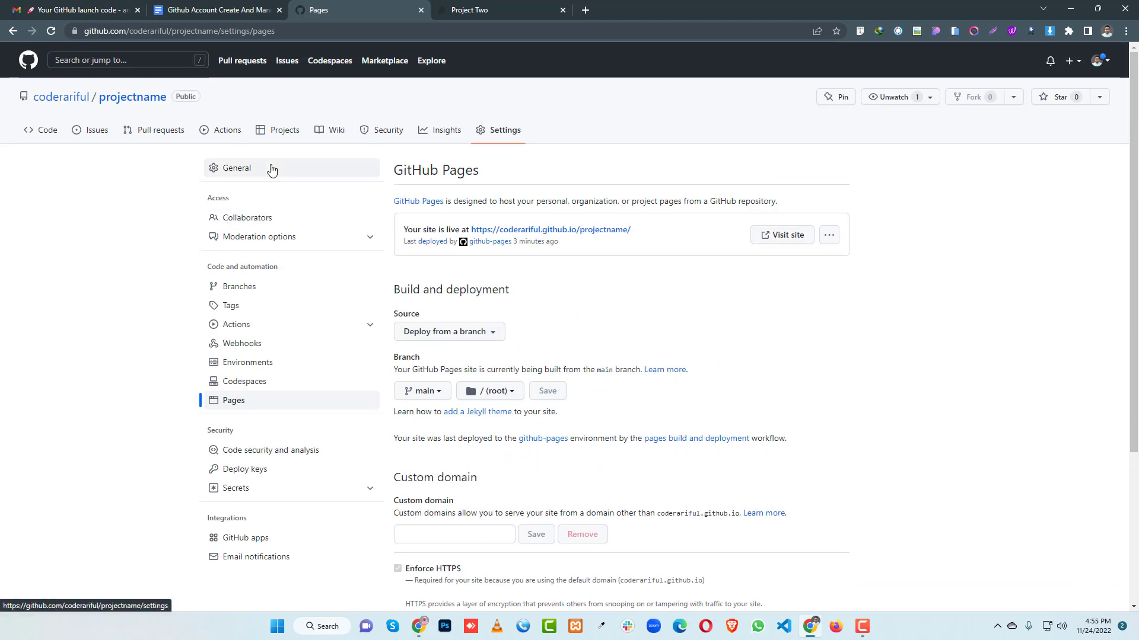
left_click(248, 172)
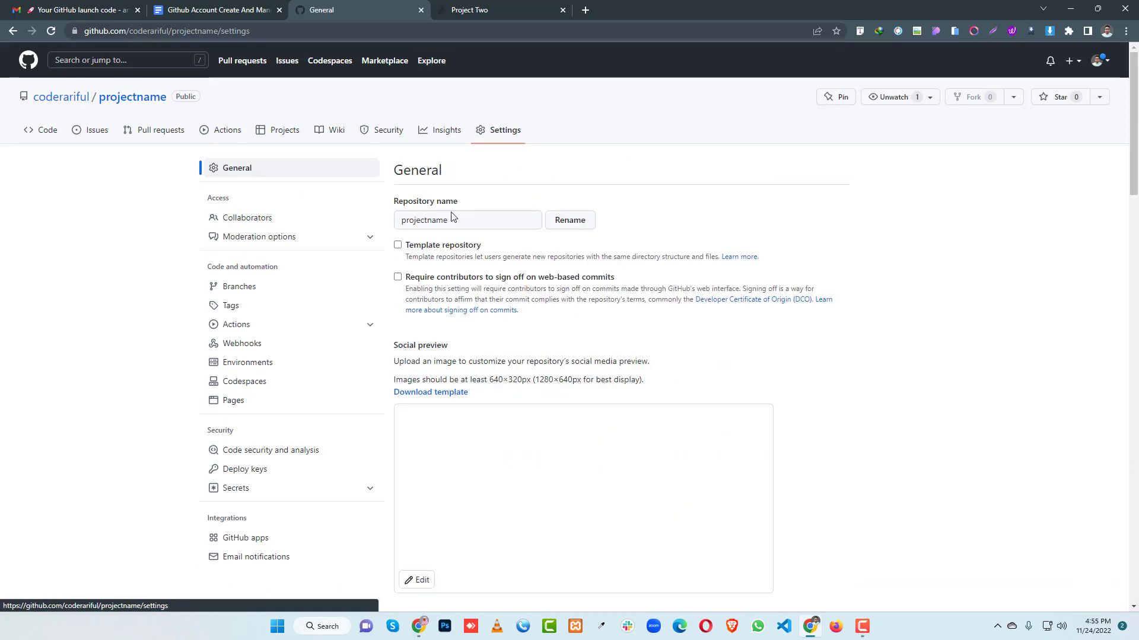
scroll(559, 287, "down", 20)
scroll(560, 279, "down", 9)
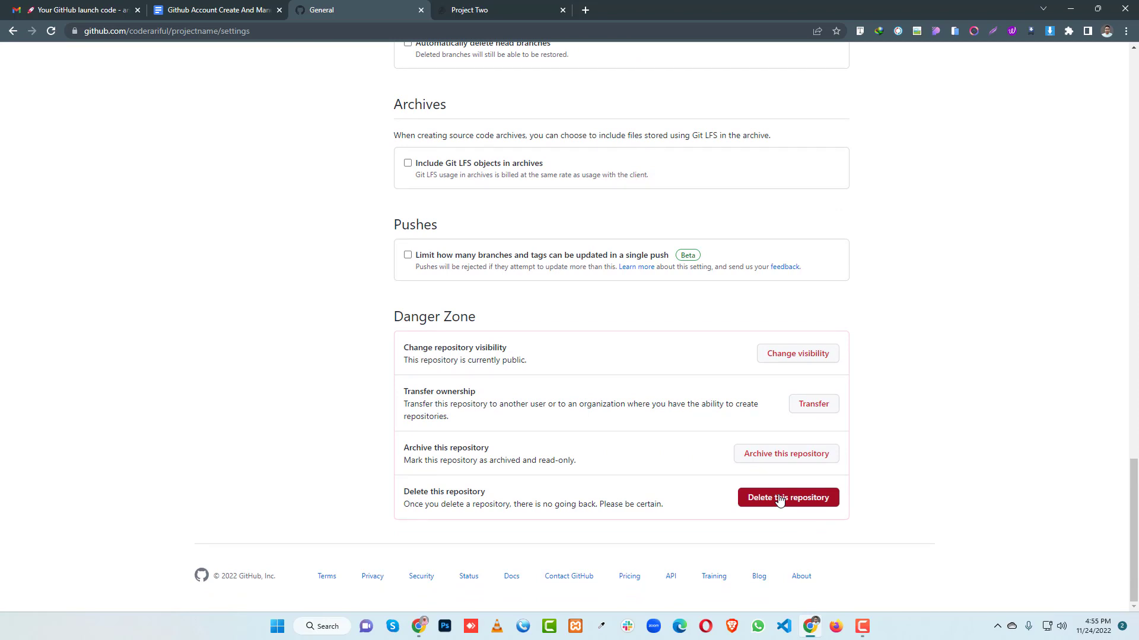
left_click(779, 500)
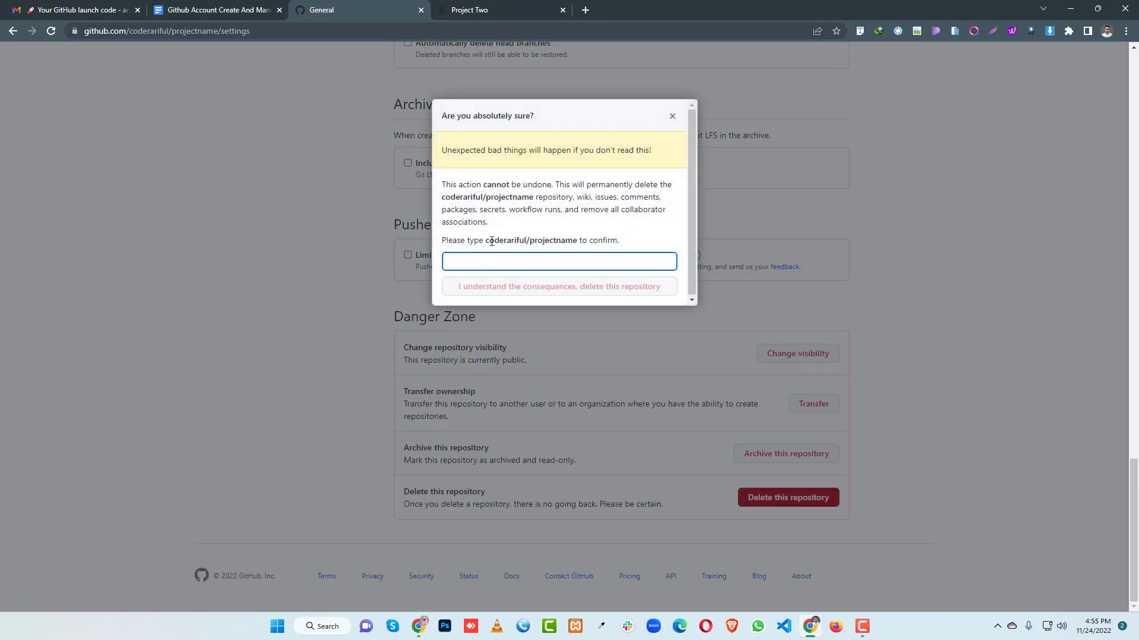
left_click_drag(487, 240, 585, 245)
left_click(518, 260)
left_click(671, 116)
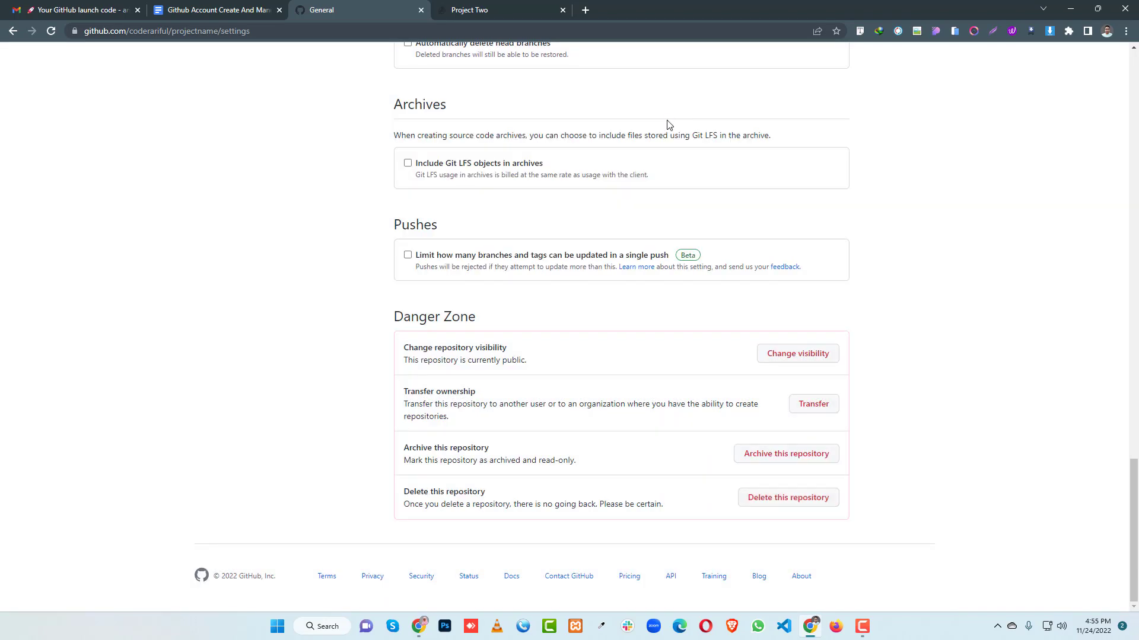
scroll(558, 252, "up", 12)
scroll(559, 249, "up", 15)
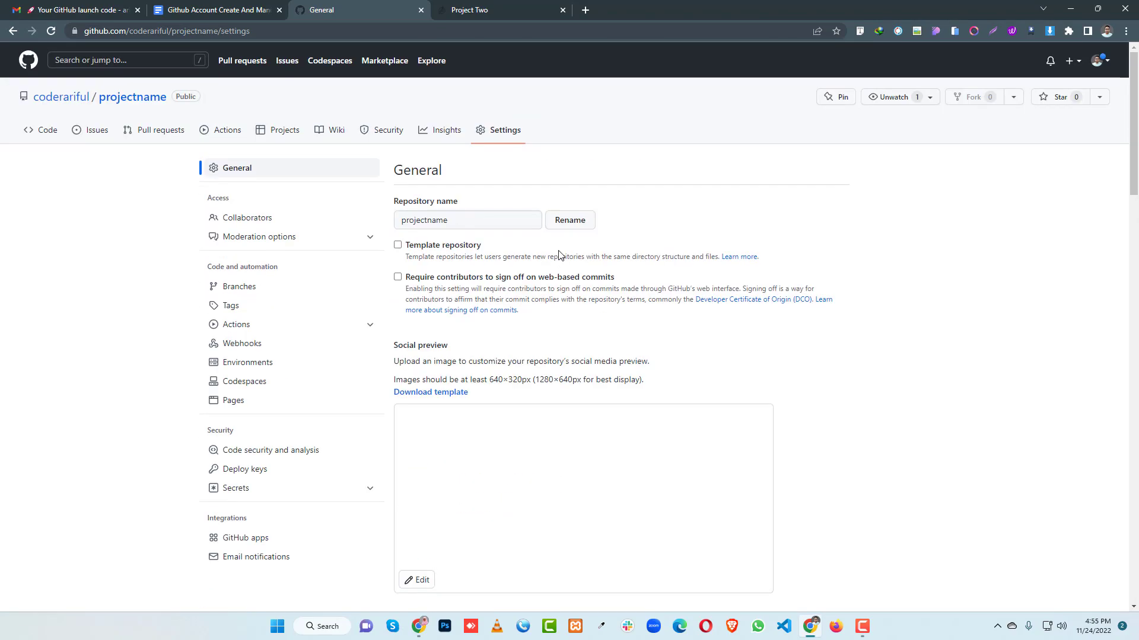
left_click(254, 399)
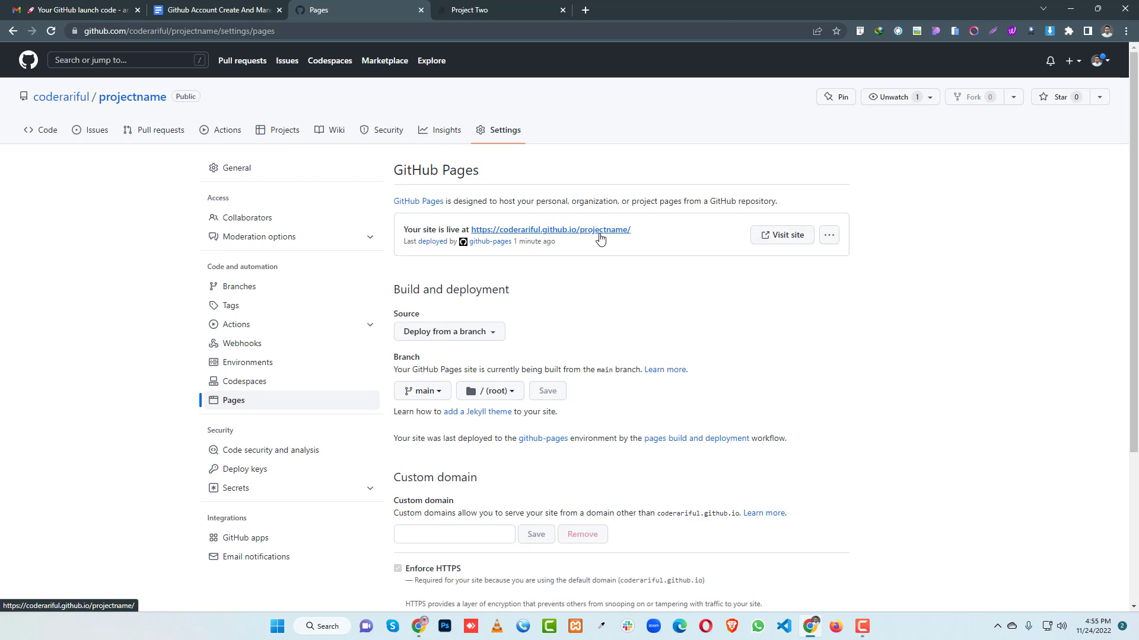
scroll(598, 237, "down", 4)
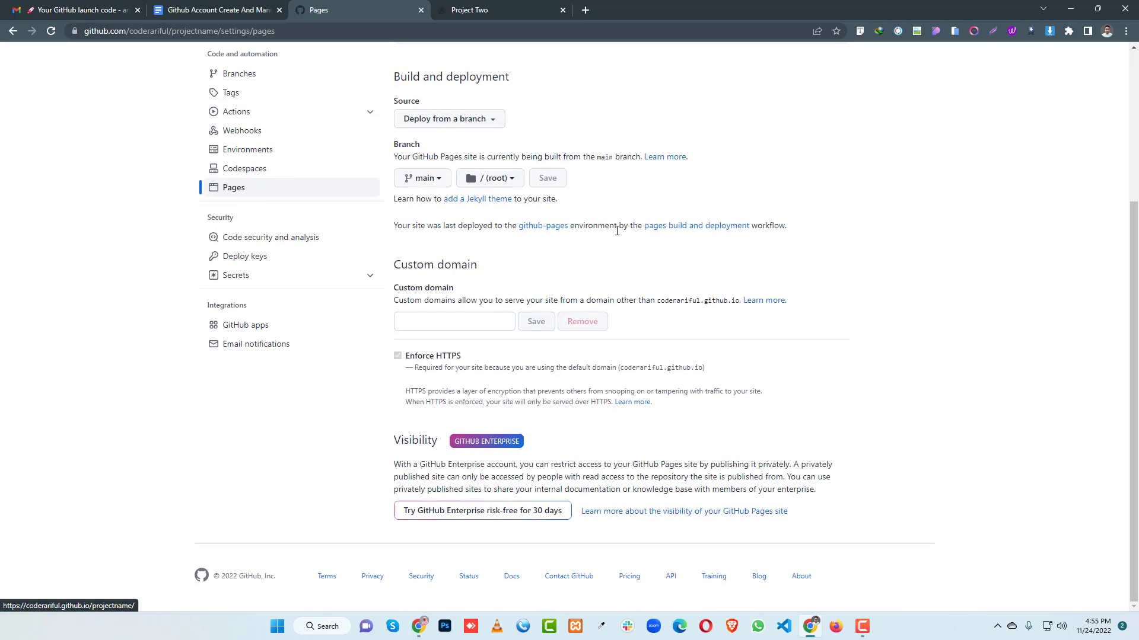
scroll(653, 427, "up", 4)
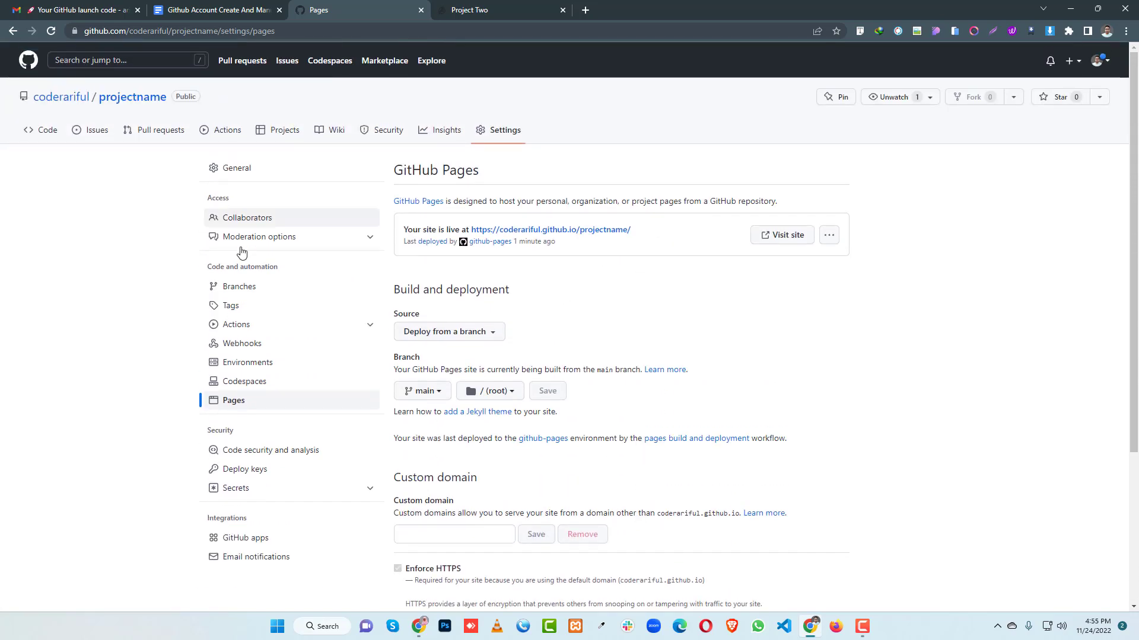
left_click(249, 171)
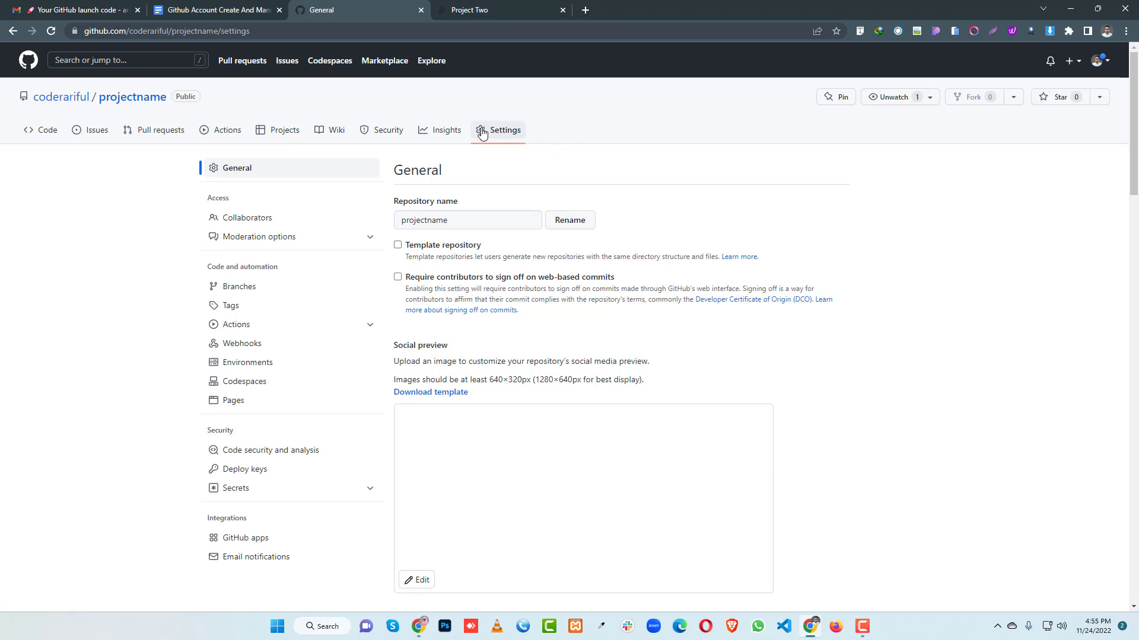
Step: Start a new repository from the + menu and select the Repository name field
left_click(1081, 64)
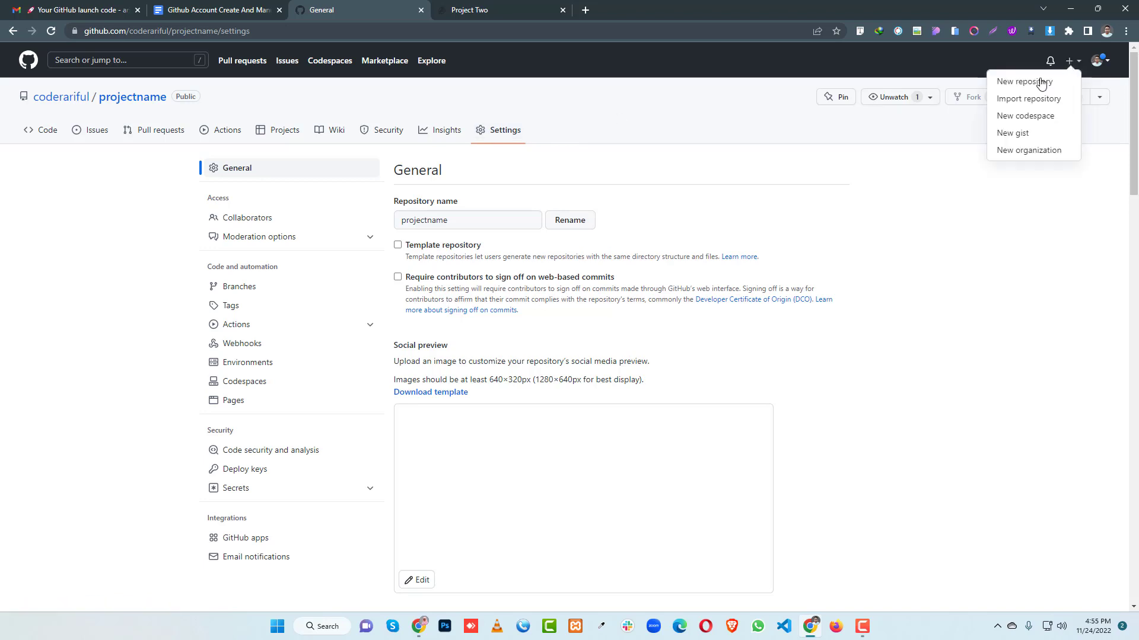
left_click(1038, 78)
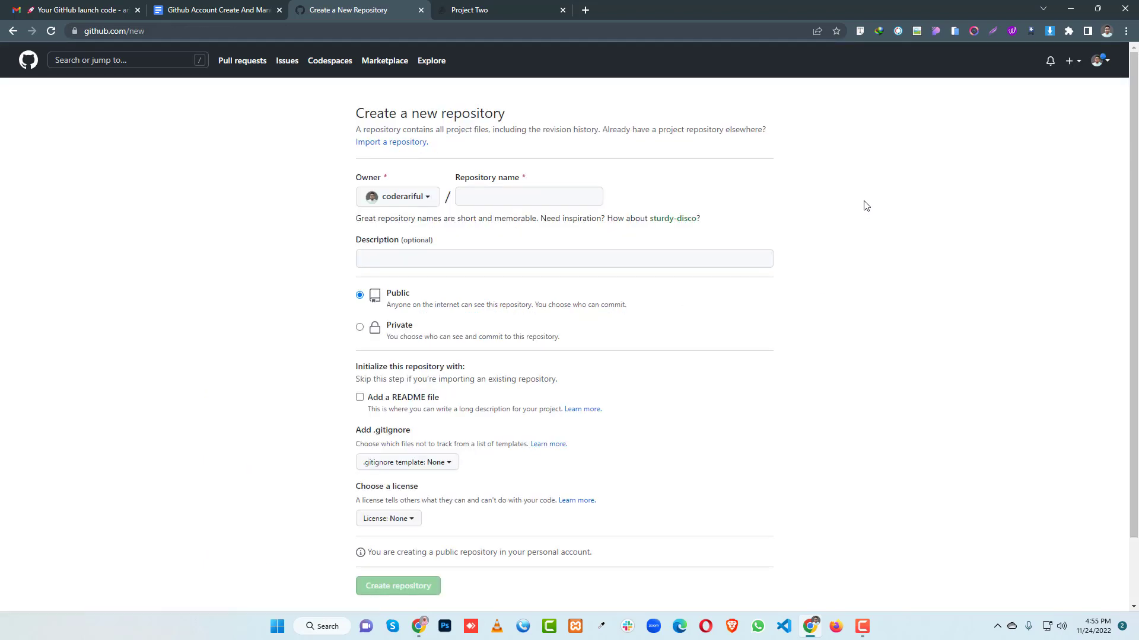
left_click(492, 200)
Step: Open Your profile from the avatar menu to view the Overview listing projectname
left_click(1098, 69)
left_click(1054, 153)
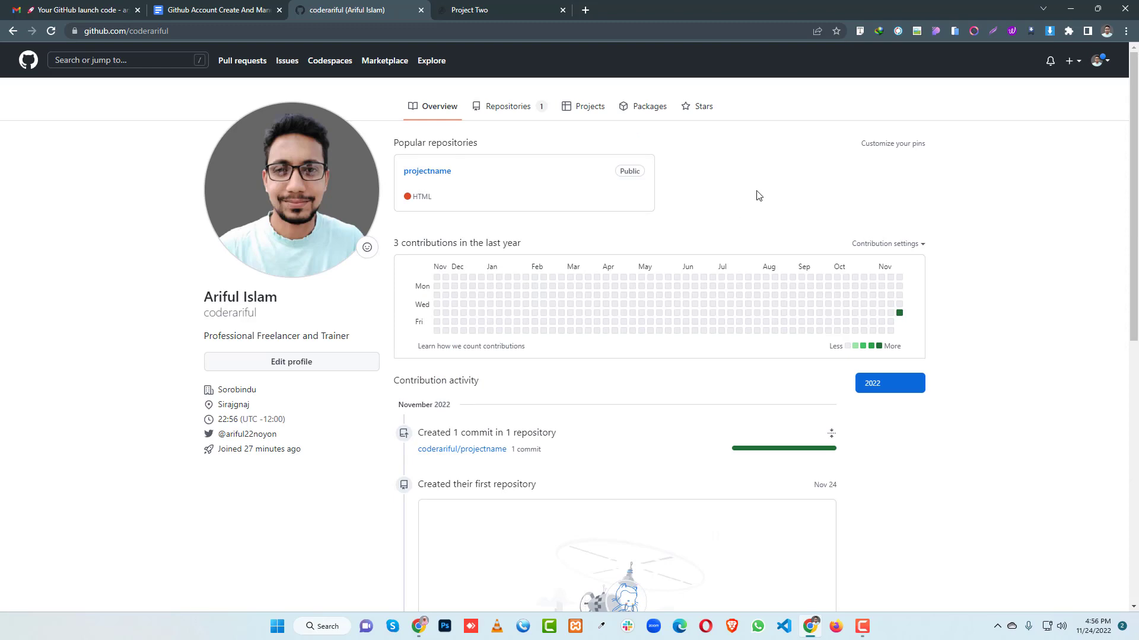
left_click(861, 627)
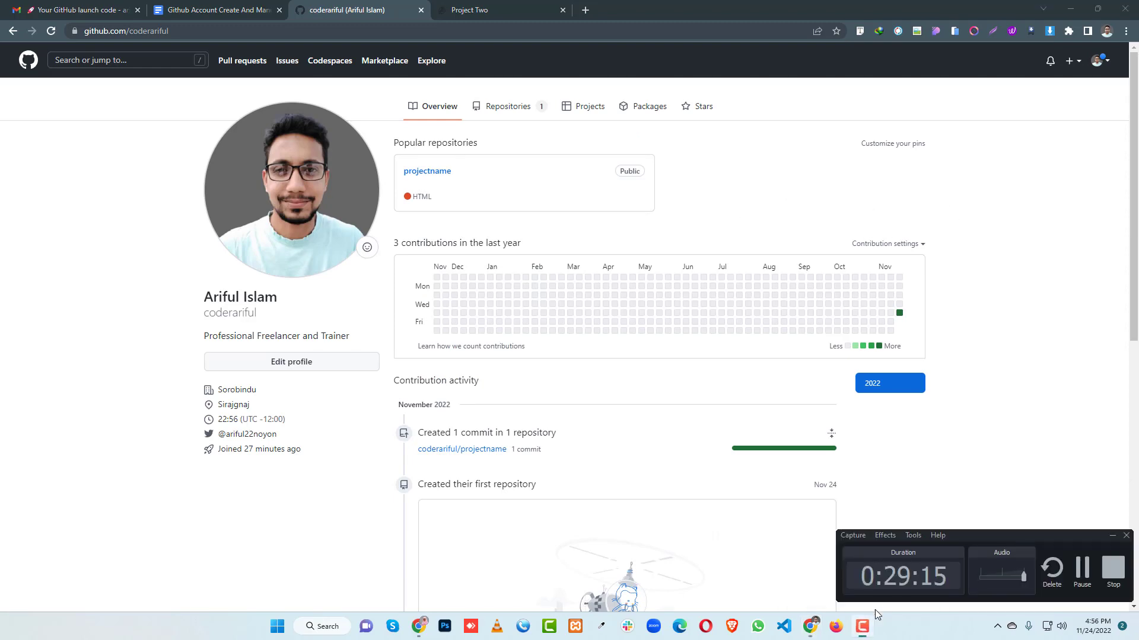